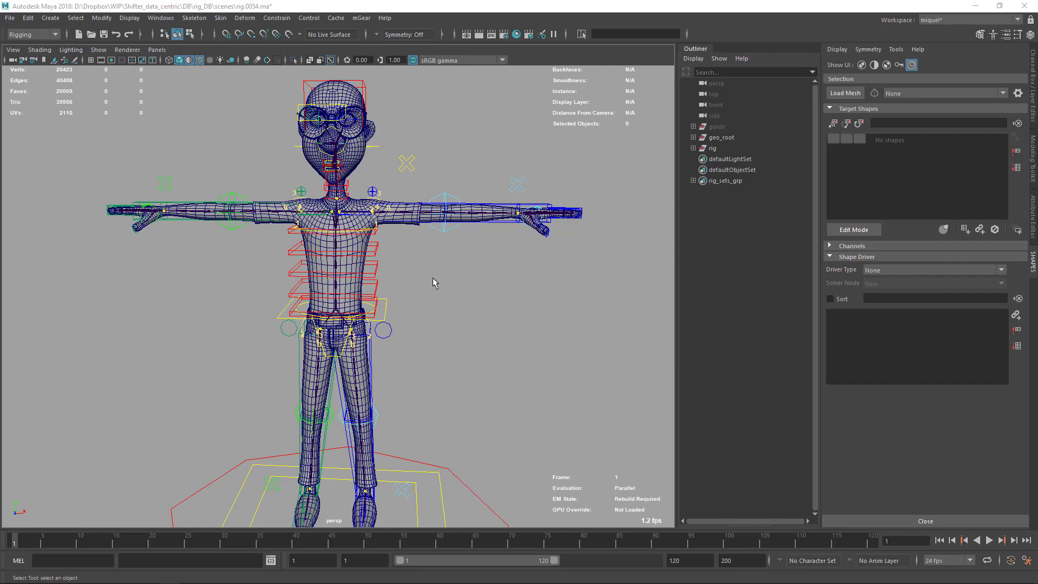
Load the pants mesh in the Shape Editor and rename blendShape3 to pants_blendShape.
{"action": "left_click_drag", "start_coordinate": [458, 310], "coordinate": [422, 329], "text": "alt"}
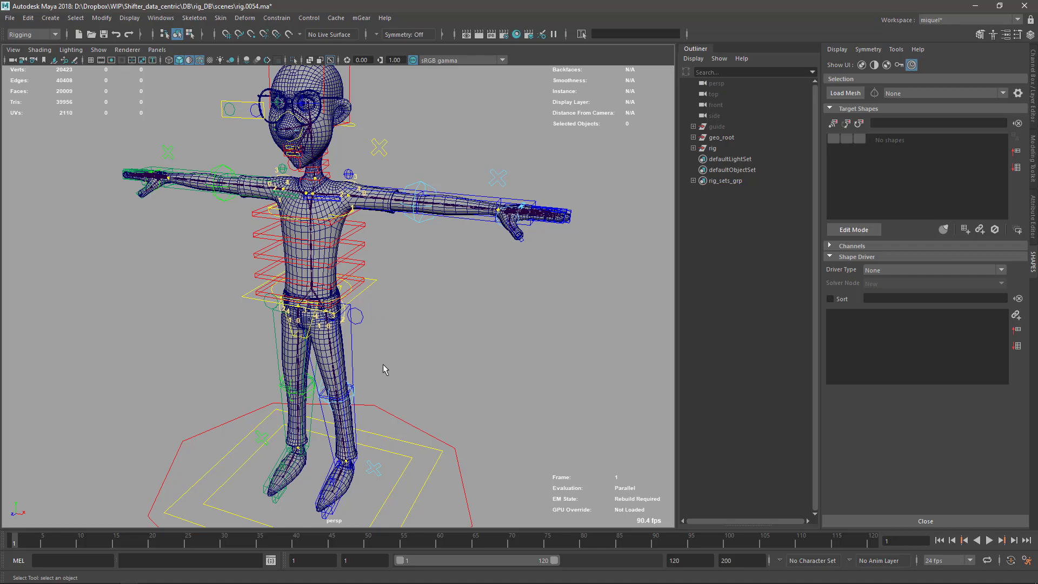
{"action": "left_click_drag", "start_coordinate": [384, 365], "coordinate": [400, 344], "text": "alt"}
{"action": "left_click", "coordinate": [330, 320]}
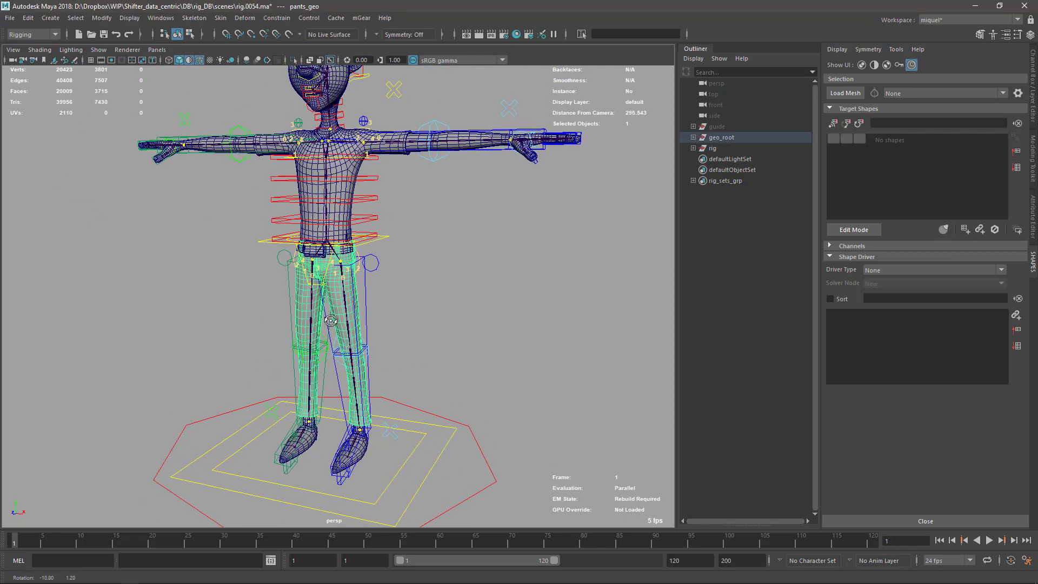
{"action": "left_click_drag", "start_coordinate": [330, 320], "coordinate": [346, 316], "text": "alt"}
{"action": "left_click", "coordinate": [846, 93]}
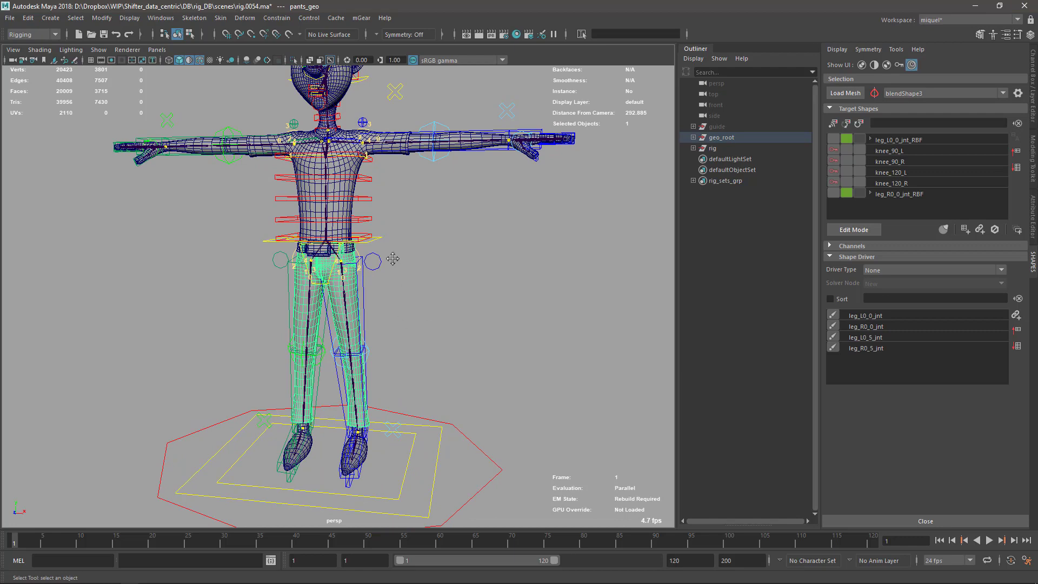
{"action": "middle_click_drag", "start_coordinate": [392, 259], "coordinate": [427, 318], "text": "alt"}
{"action": "left_click_drag", "start_coordinate": [380, 385], "coordinate": [390, 372], "text": "alt"}
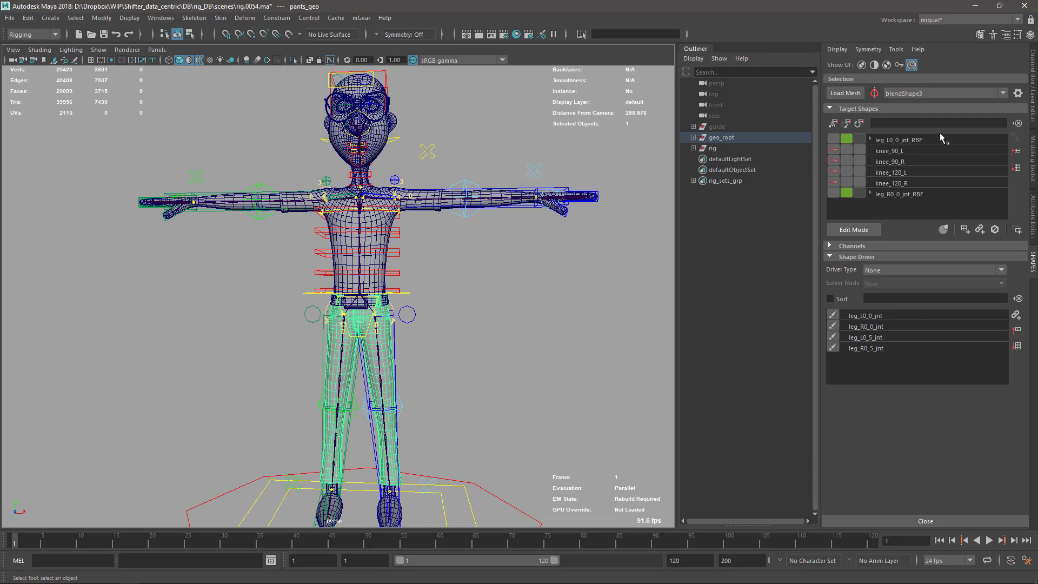
{"action": "right_click", "coordinate": [930, 95]}
{"action": "left_click", "coordinate": [955, 100]}
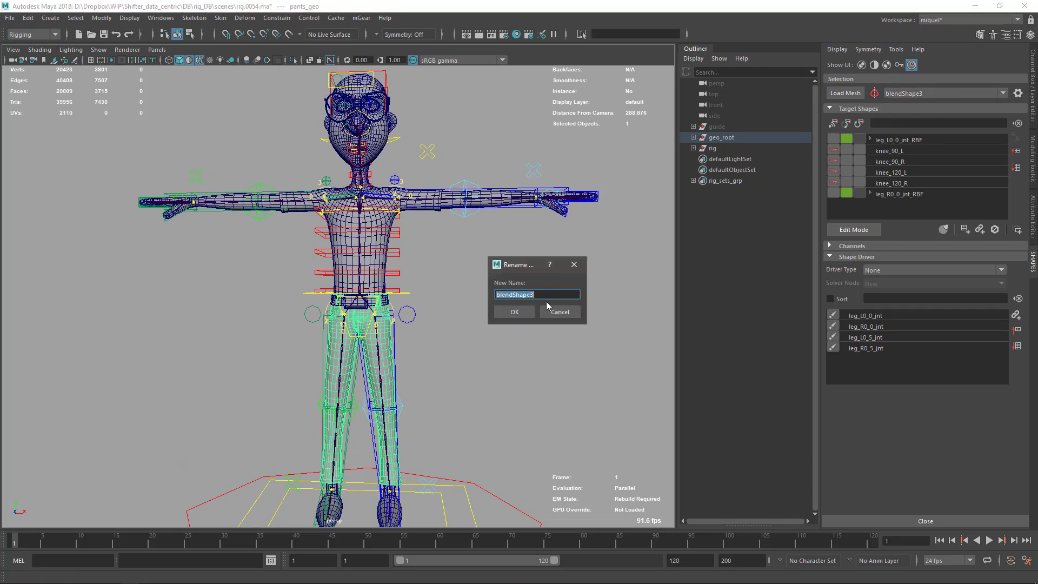
{"action": "left_click", "coordinate": [555, 293]}
{"action": "type", "text": "pants_"}
{"action": "key", "text": "Return"}
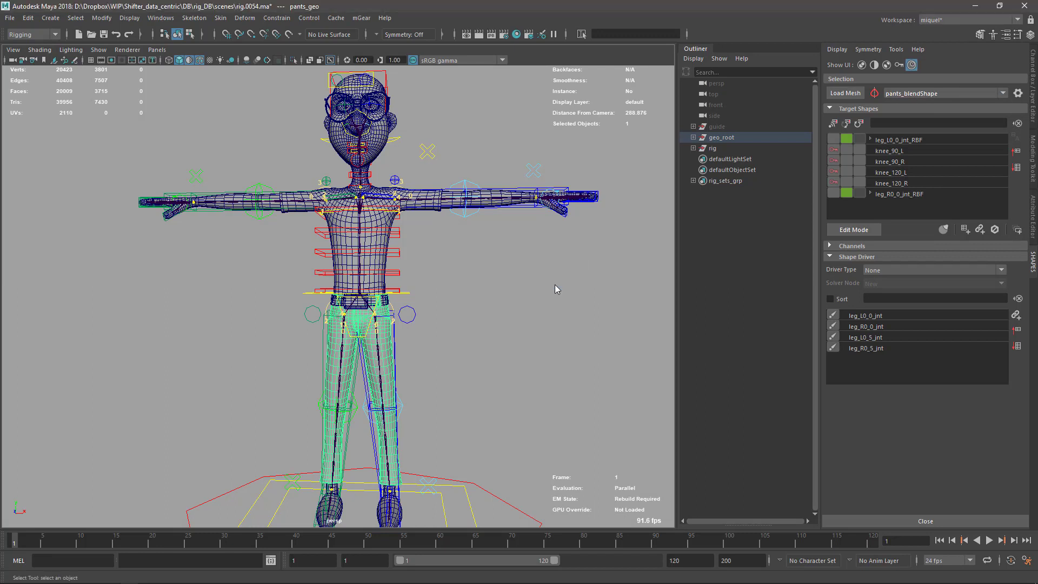
Load the shirt mesh and rename its blendShape1 node to shirt_blendShape.
{"action": "left_click", "coordinate": [385, 245]}
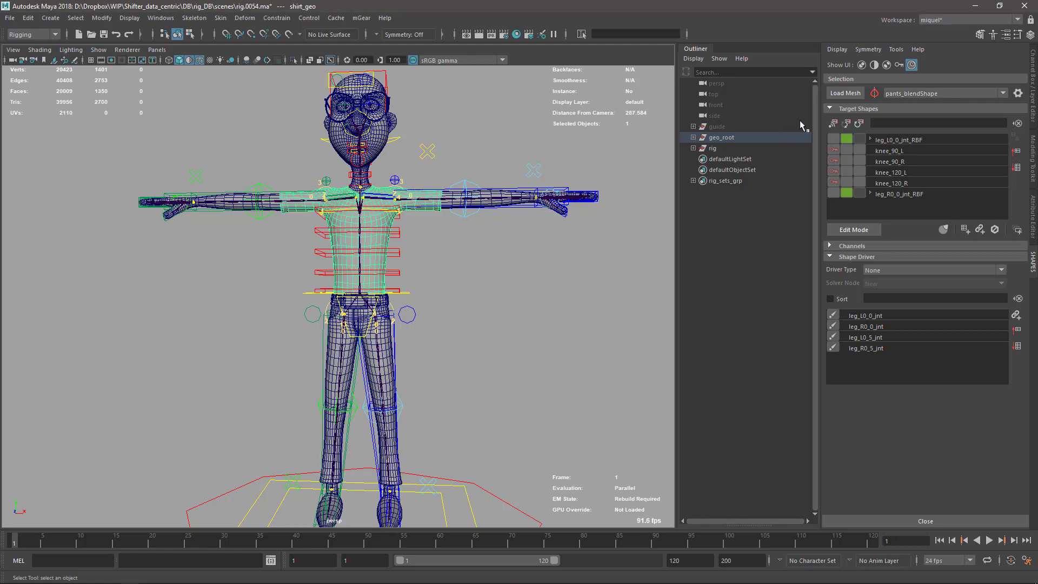
{"action": "left_click", "coordinate": [848, 93]}
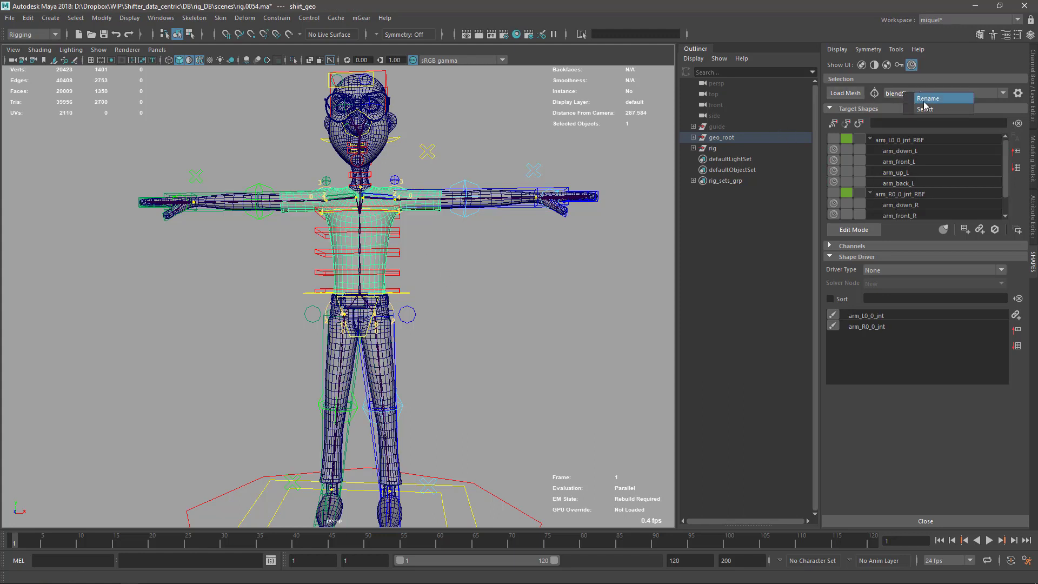
{"action": "double_click", "coordinate": [917, 96]}
{"action": "left_click", "coordinate": [543, 294]}
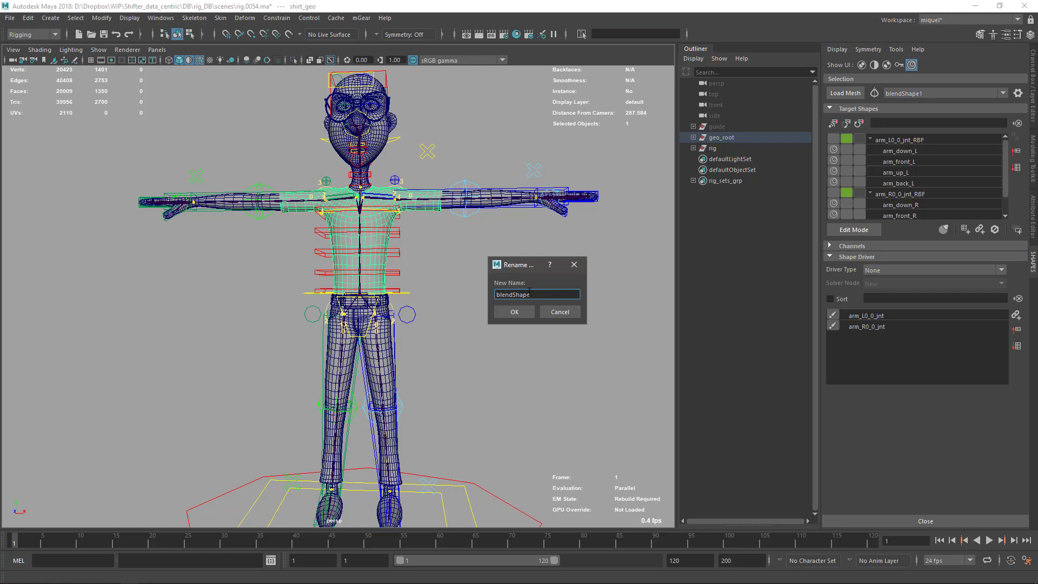
{"action": "type", "text": "shirt"}
{"action": "key", "text": "BackSpace"}
{"action": "key", "text": "BackSpace"}
{"action": "key", "text": "BackSpace"}
{"action": "key", "text": "BackSpace"}
{"action": "key", "text": "BackSpace"}
{"action": "type", "text": "shirt_"}
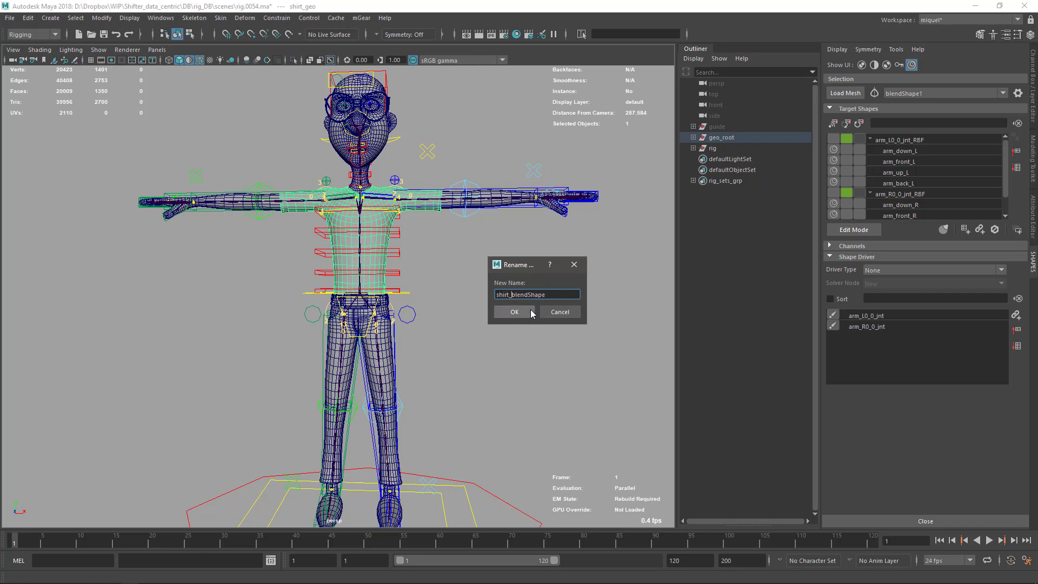
{"action": "left_click", "coordinate": [496, 310]}
Load the arms mesh and rename its blendShape2 node to arms_blendShape.
{"action": "left_click", "coordinate": [449, 202]}
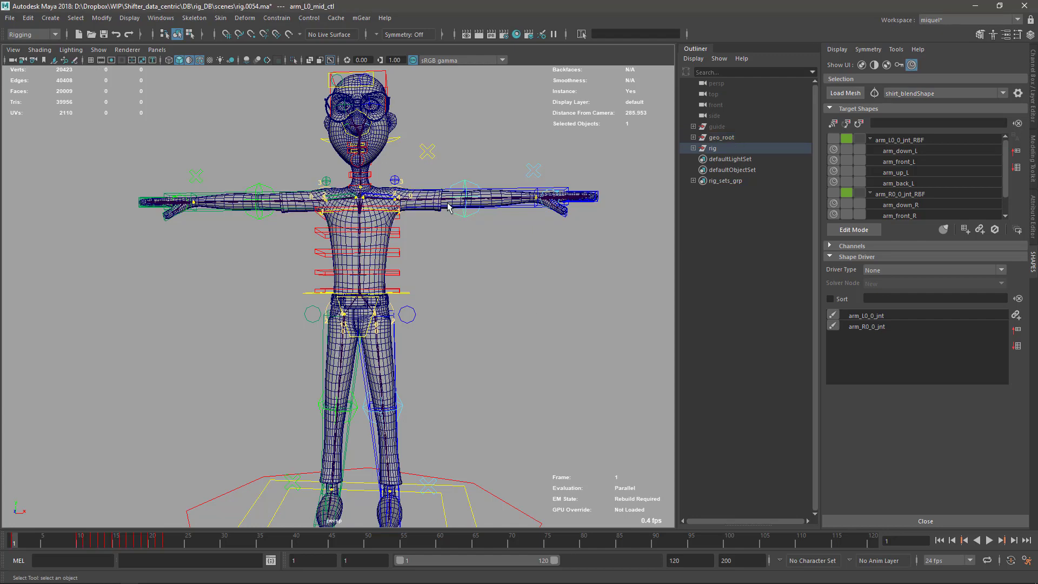
{"action": "left_click_drag", "start_coordinate": [493, 212], "coordinate": [490, 223], "text": "alt"}
{"action": "left_click", "coordinate": [502, 210]}
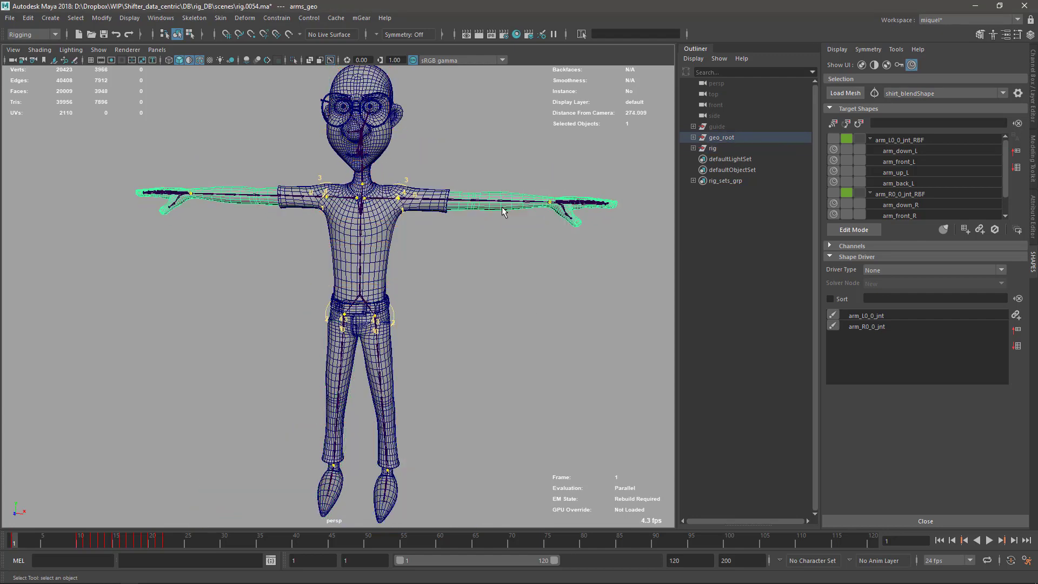
{"action": "left_click", "coordinate": [857, 94]}
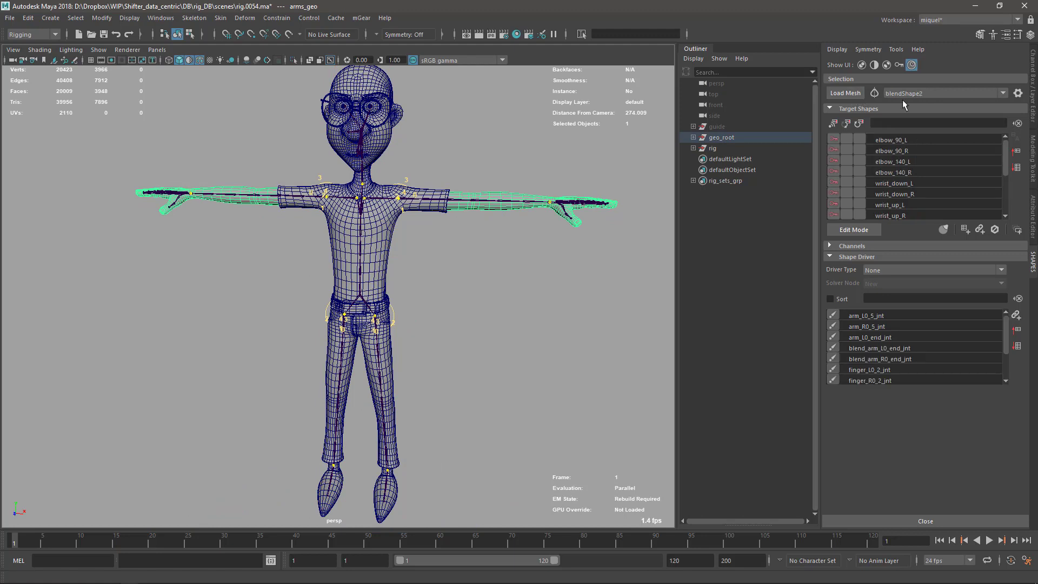
{"action": "right_click", "coordinate": [901, 93]}
{"action": "left_click", "coordinate": [911, 101]}
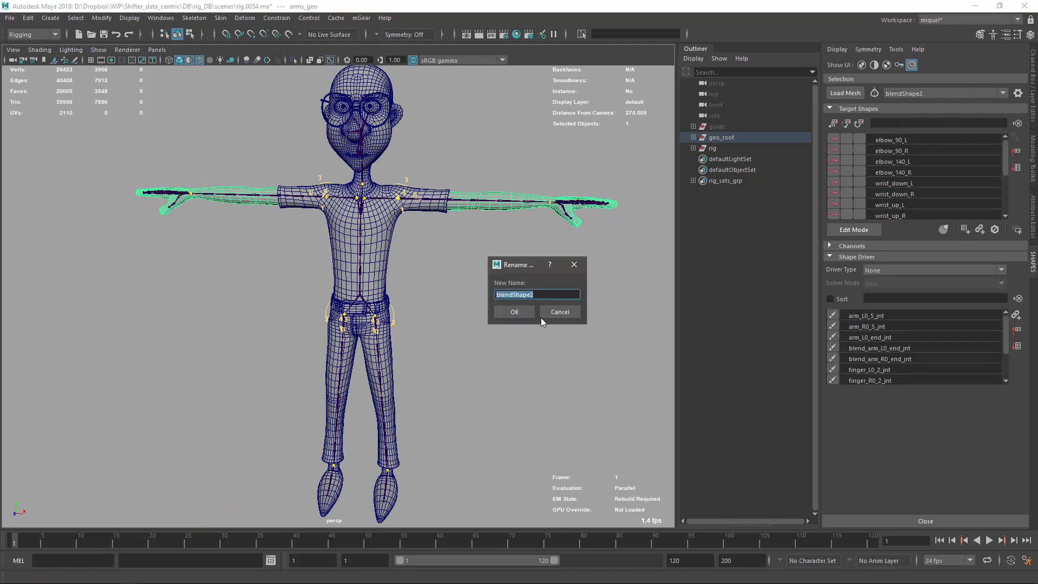
{"action": "left_click", "coordinate": [542, 297]}
{"action": "type", "text": "arms_"}
{"action": "left_click", "coordinate": [504, 312]}
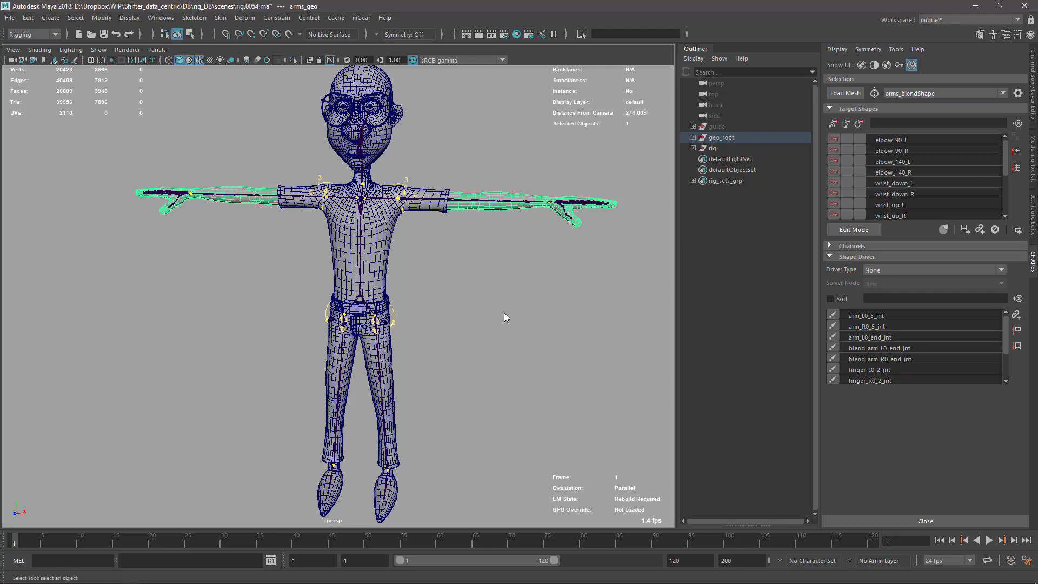
{"action": "left_click", "coordinate": [385, 366]}
{"action": "left_click", "coordinate": [845, 93]}
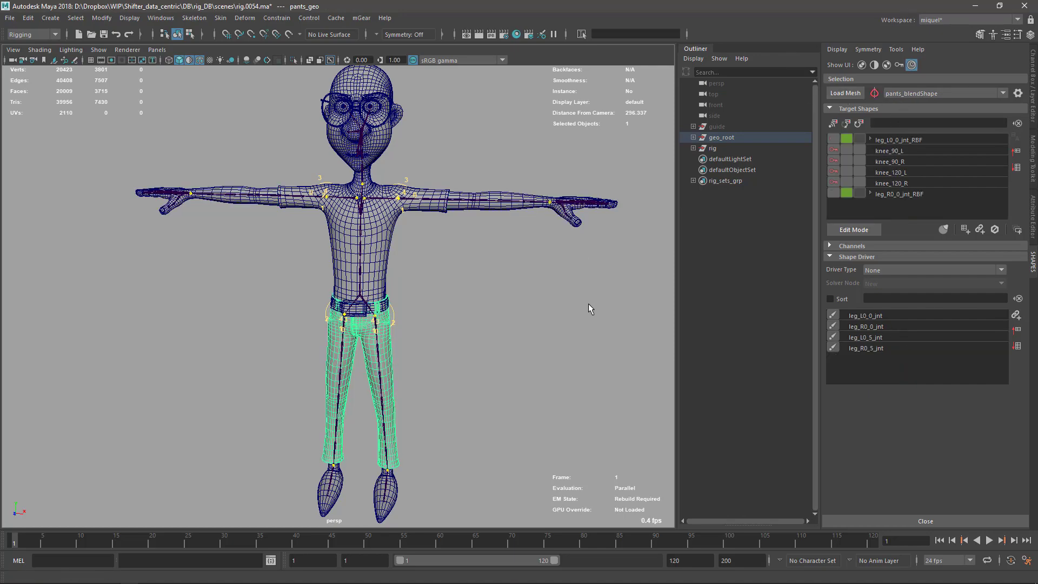
{"action": "middle_click_drag", "start_coordinate": [414, 441], "coordinate": [400, 401], "text": "alt"}
{"action": "left_click_drag", "start_coordinate": [399, 400], "coordinate": [402, 398], "text": "alt"}
{"action": "scroll", "coordinate": [471, 387], "scroll_direction": "up", "scroll_amount": 3}
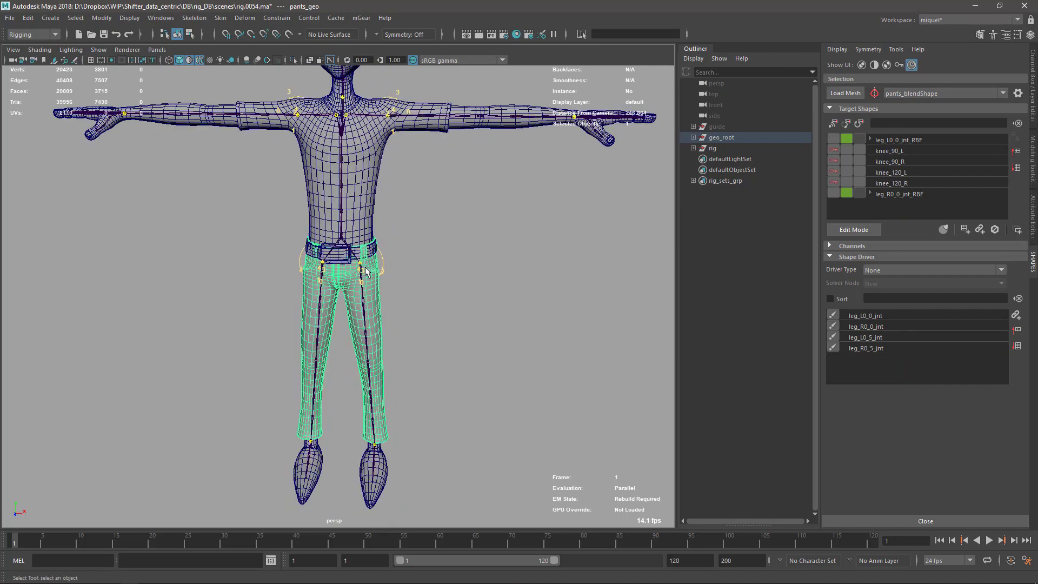
{"action": "middle_click_drag", "start_coordinate": [408, 249], "coordinate": [438, 295], "text": "alt"}
{"action": "left_click_drag", "start_coordinate": [343, 188], "coordinate": [359, 197], "text": "alt"}
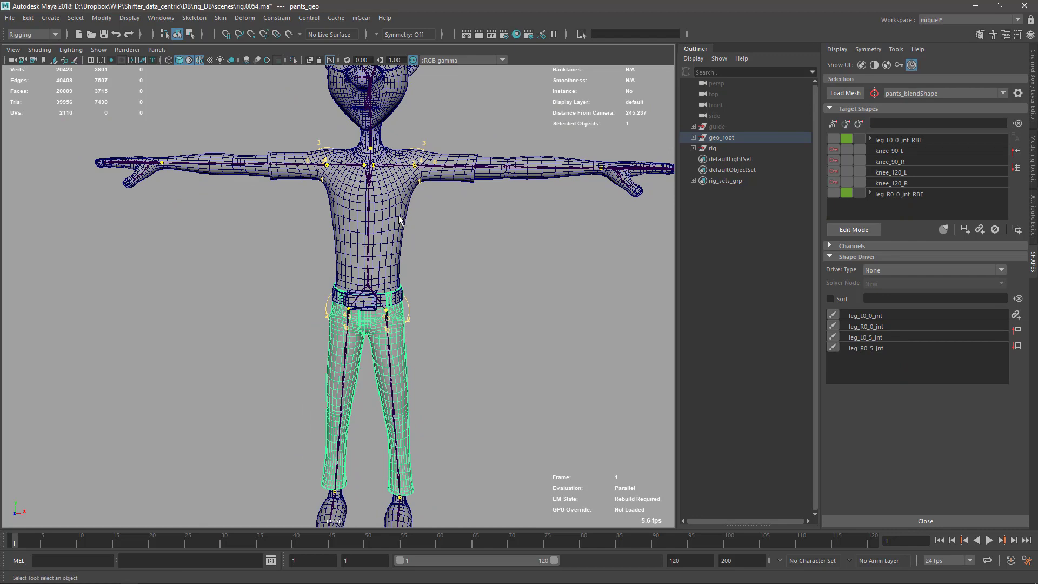
{"action": "left_click", "coordinate": [381, 181]}
{"action": "left_click", "coordinate": [485, 174], "text": "shift"}
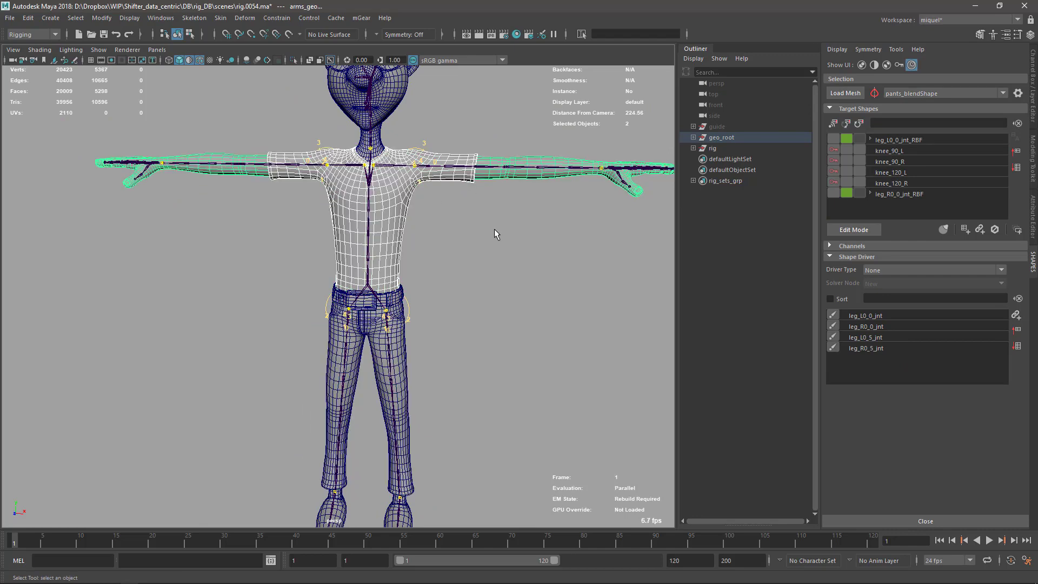
{"action": "left_click", "coordinate": [420, 248]}
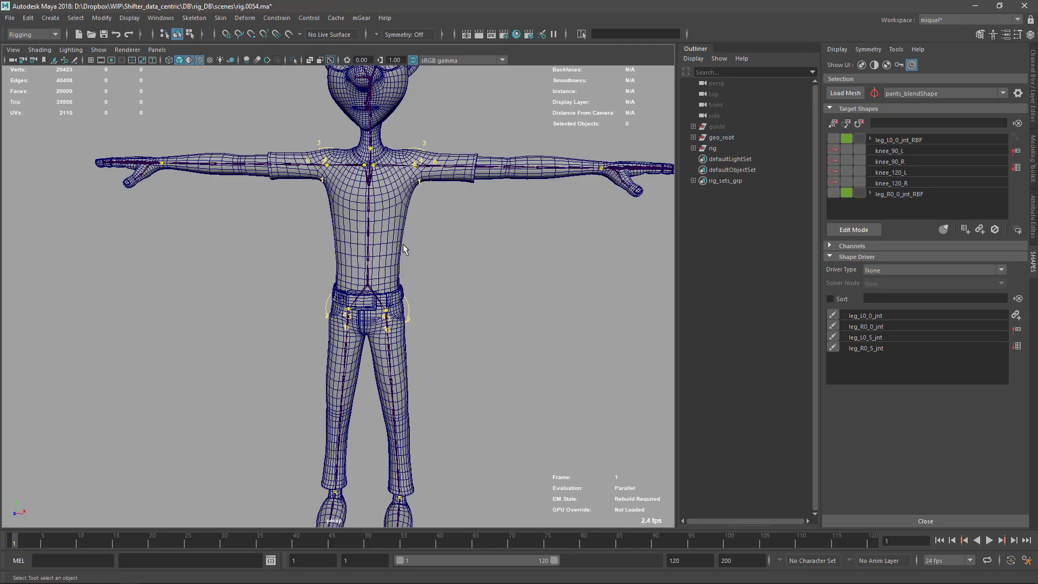
{"action": "left_click", "coordinate": [403, 245]}
{"action": "left_click_drag", "start_coordinate": [466, 238], "coordinate": [454, 250], "text": "alt"}
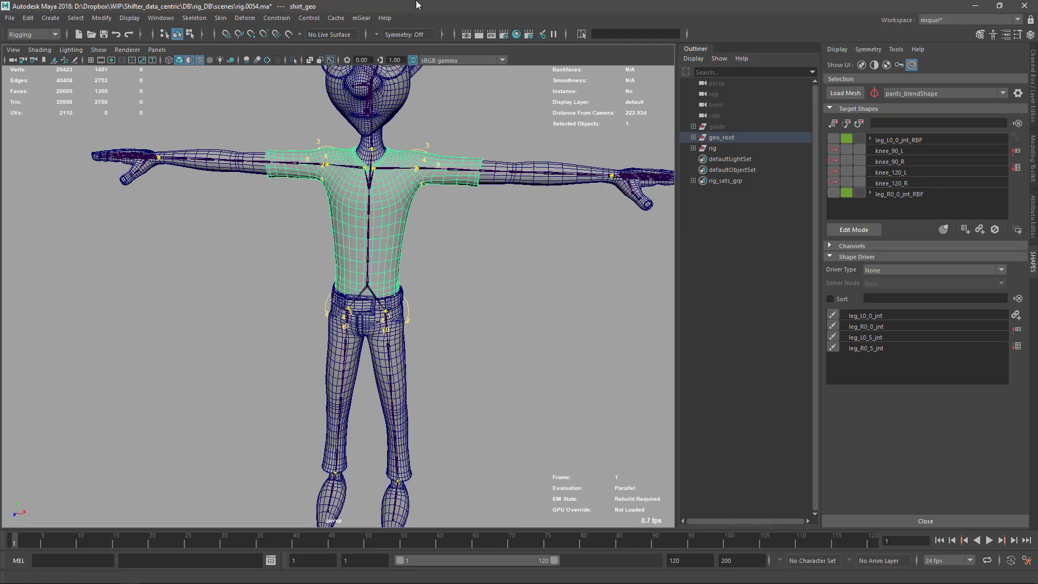
Add arms_geo to the shirt_geo selection and bring up the mGear Skinning submenu.
{"action": "left_click", "coordinate": [357, 19]}
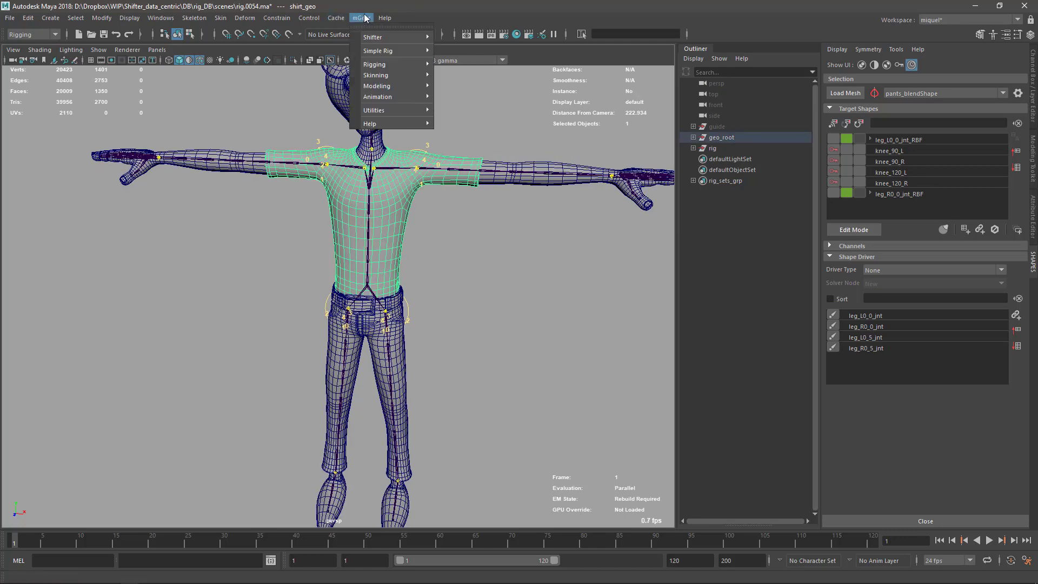
{"action": "mouse_move", "coordinate": [389, 75]}
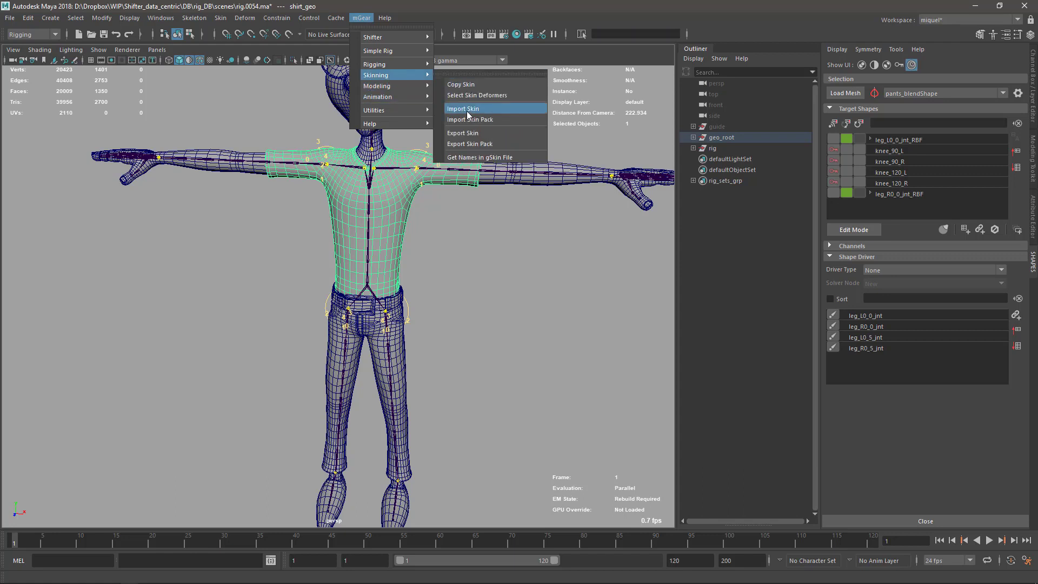
{"action": "left_click", "coordinate": [457, 144]}
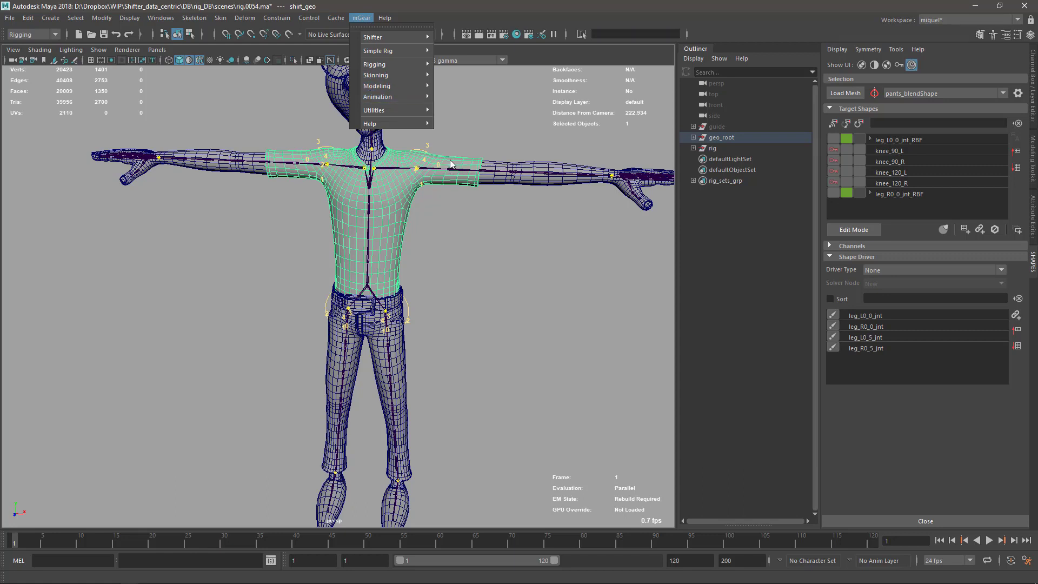
{"action": "mouse_move", "coordinate": [407, 110]}
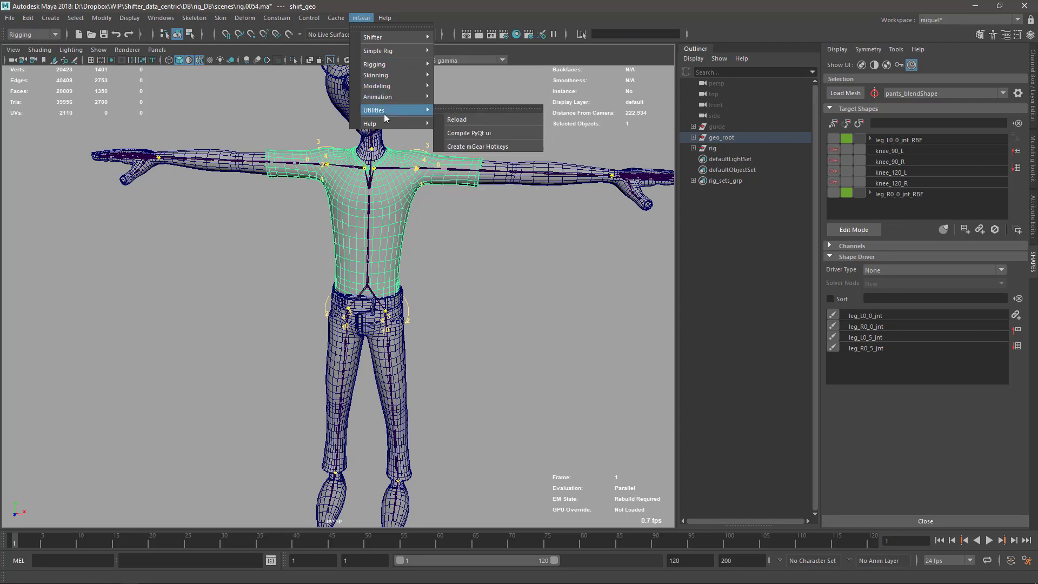
{"action": "left_click", "coordinate": [488, 182], "text": "shift"}
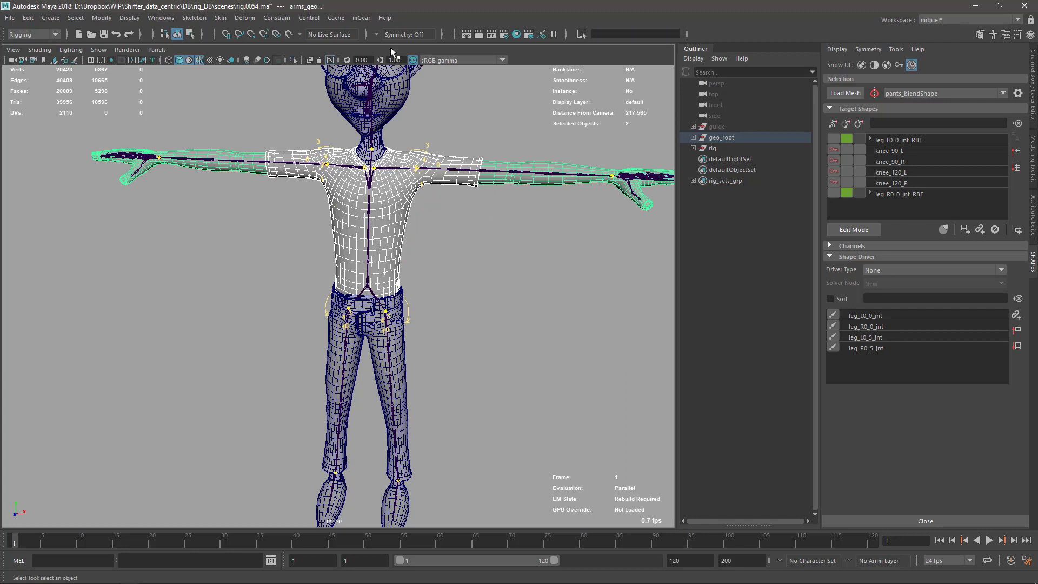
{"action": "left_click", "coordinate": [358, 19]}
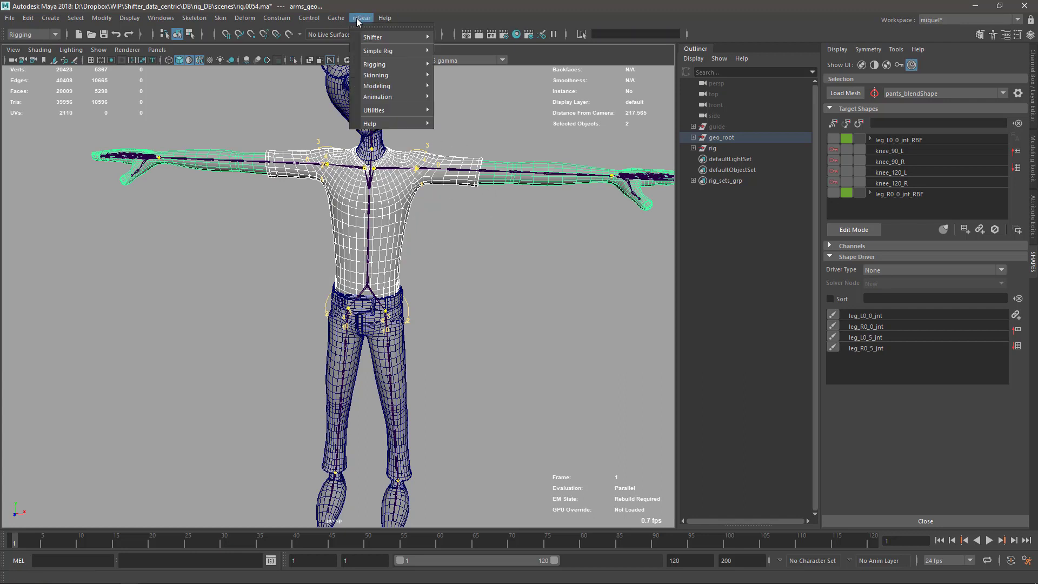
{"action": "mouse_move", "coordinate": [389, 102]}
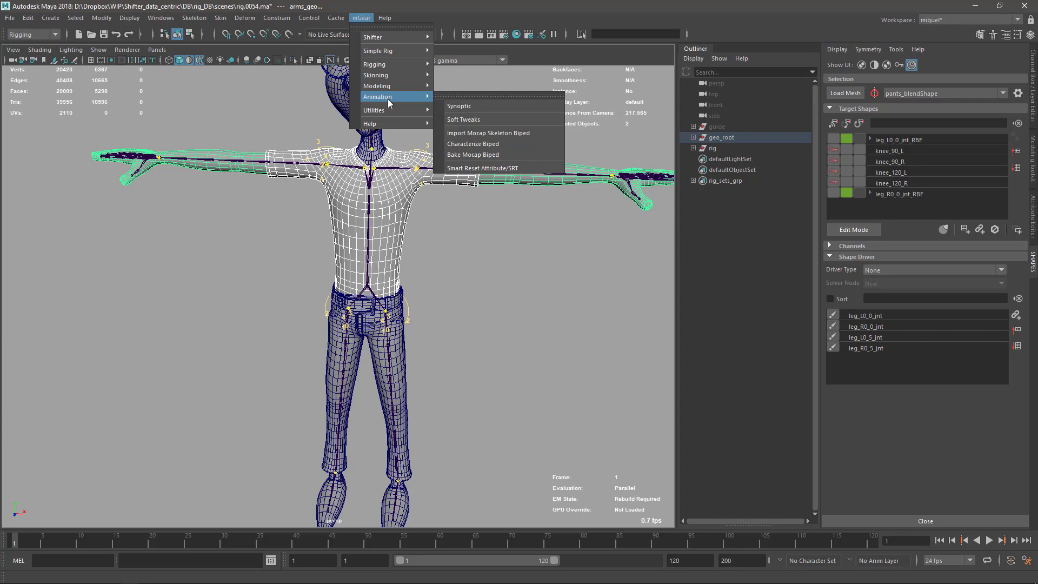
{"action": "mouse_move", "coordinate": [405, 73]}
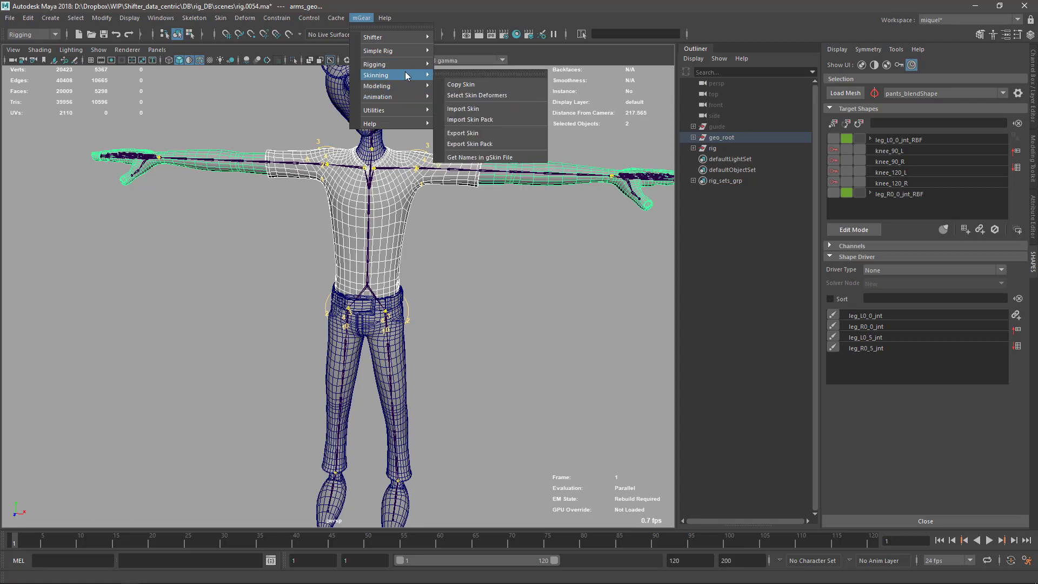
Export a skin pack to build\data\skin, overwriting temp.gSkinPack.
{"action": "left_click", "coordinate": [474, 144]}
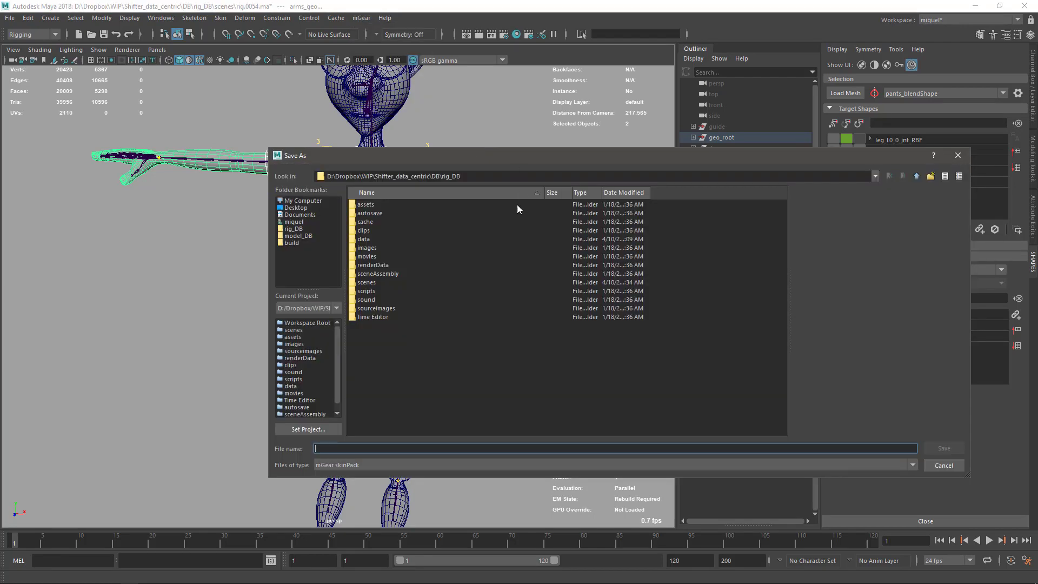
{"action": "left_click", "coordinate": [291, 243]}
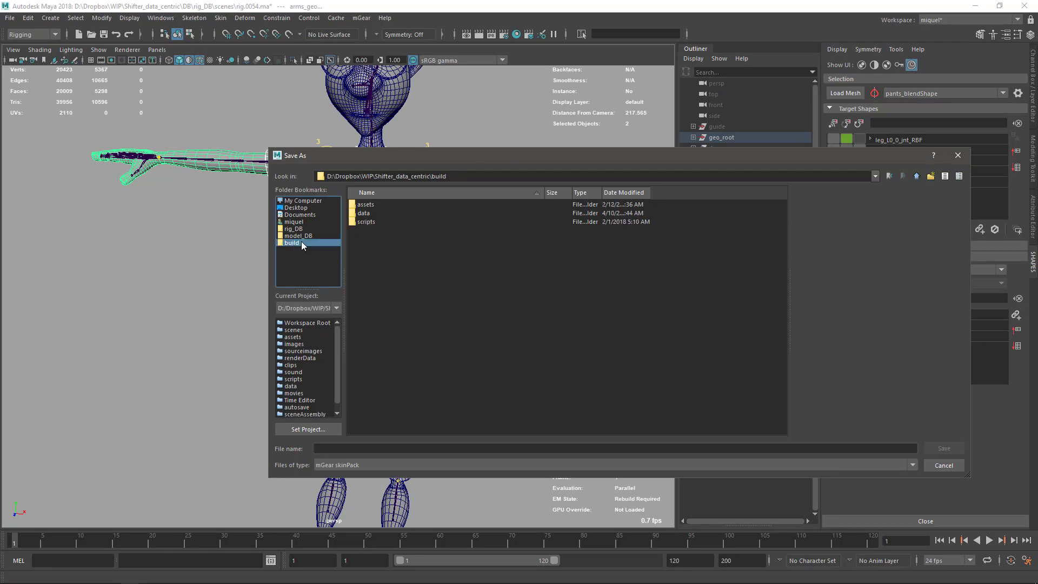
{"action": "double_click", "coordinate": [367, 214]}
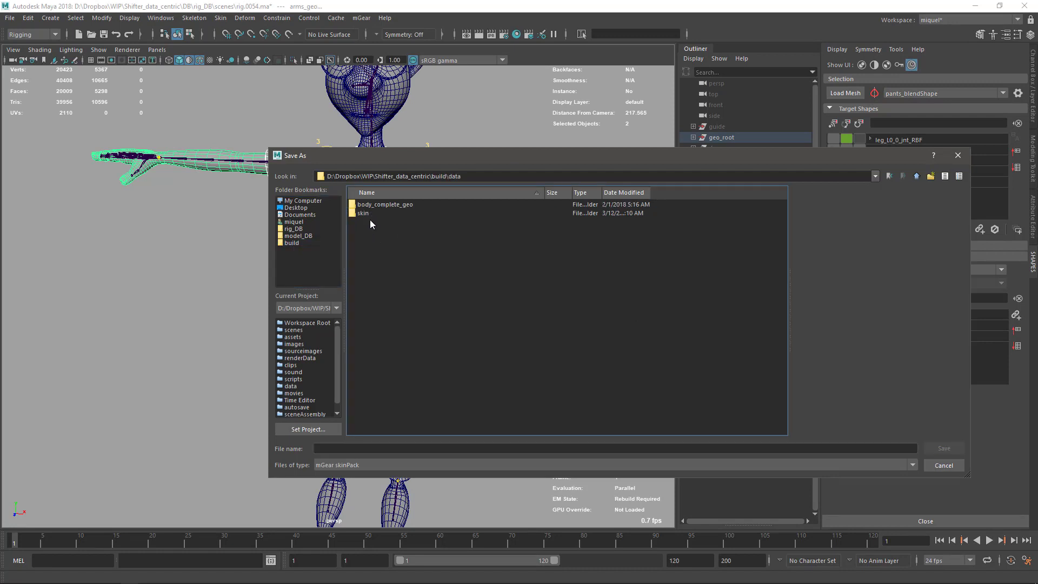
{"action": "double_click", "coordinate": [363, 213]}
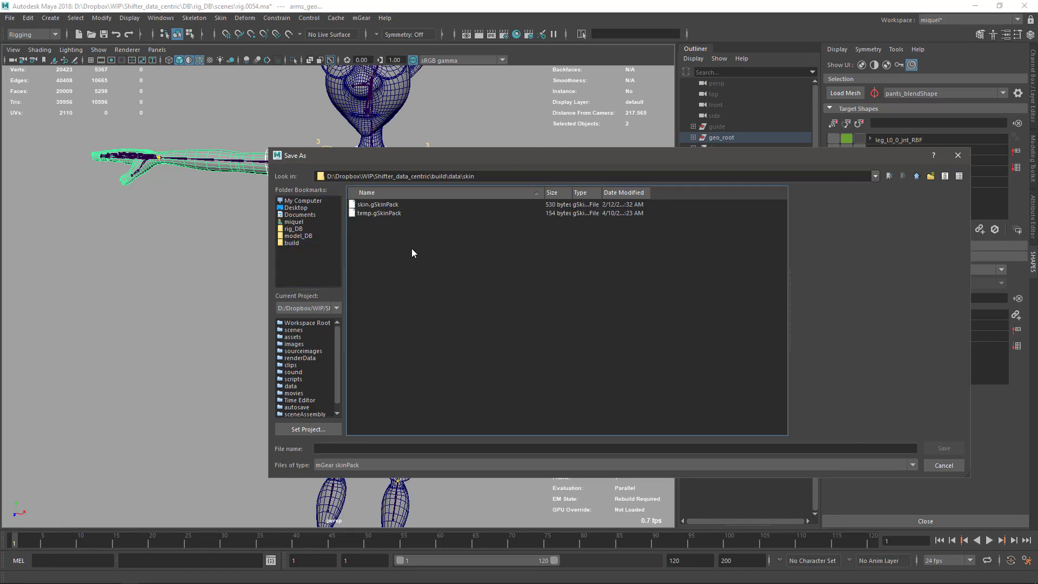
{"action": "left_click", "coordinate": [368, 214]}
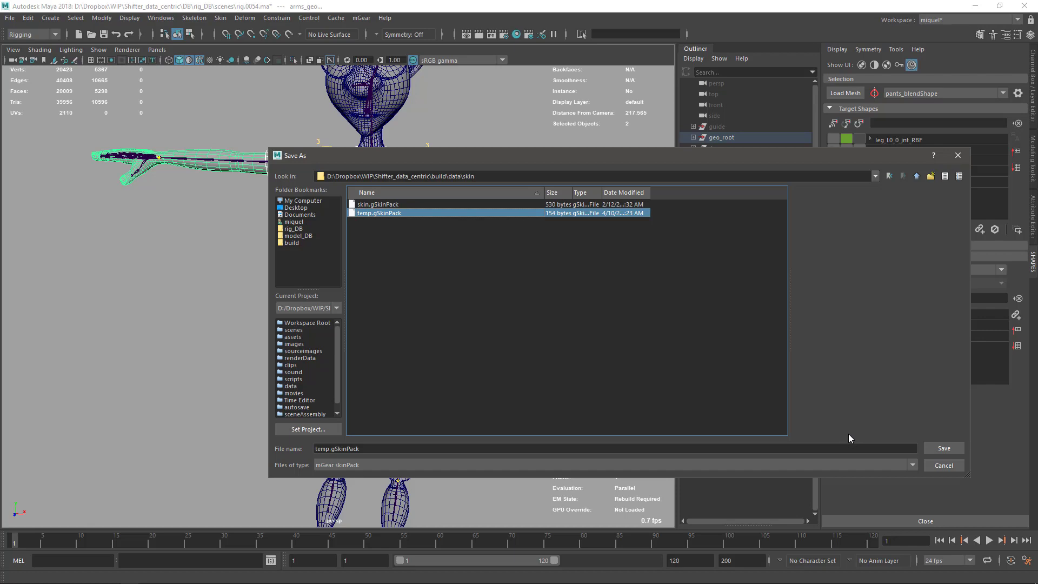
{"action": "left_click", "coordinate": [943, 449]}
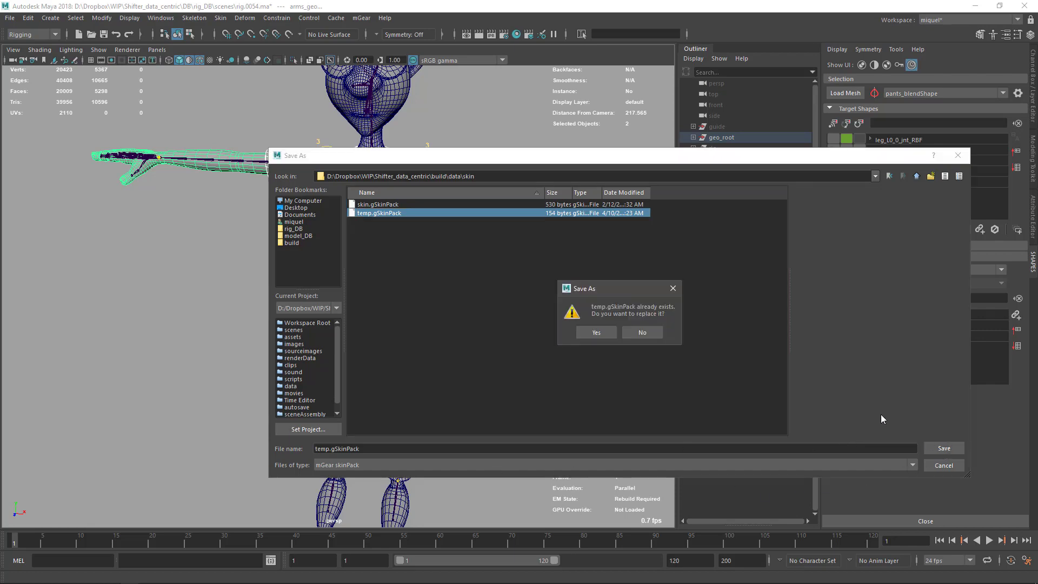
{"action": "left_click", "coordinate": [596, 331]}
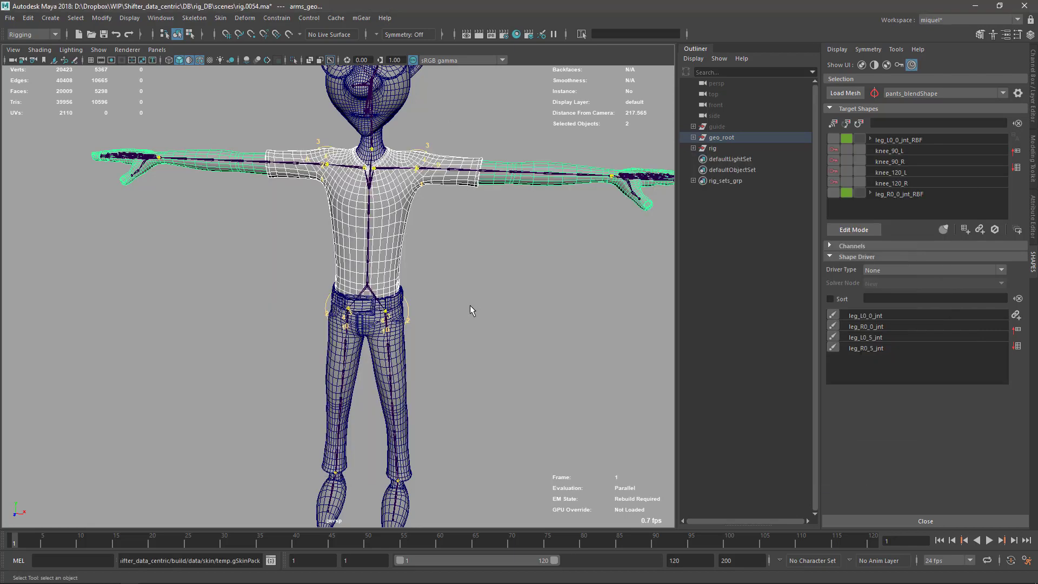
{"action": "key", "text": "alt+Tab"}
{"action": "left_click", "coordinate": [639, 338]}
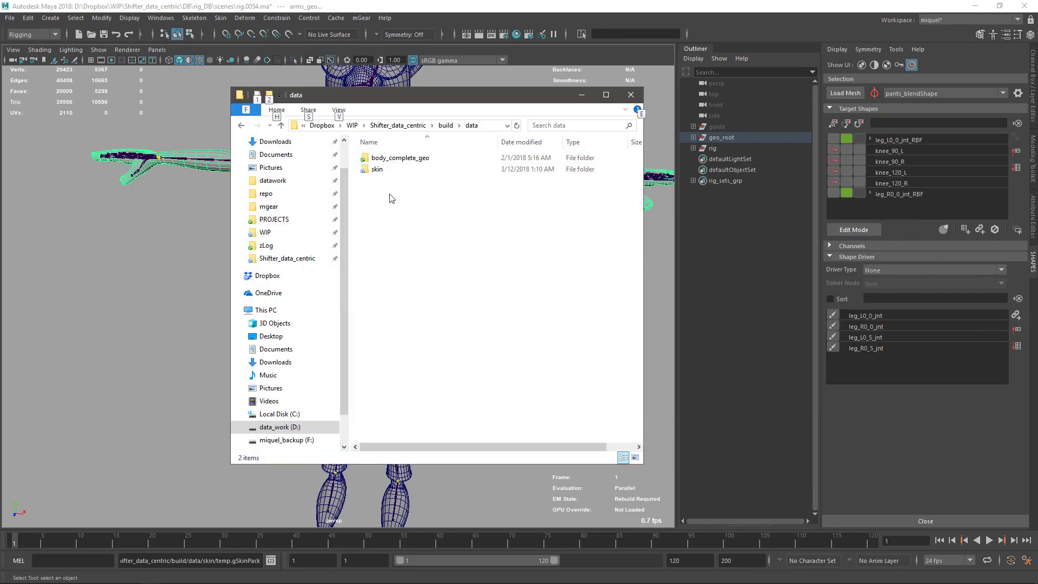
{"action": "double_click", "coordinate": [381, 171]}
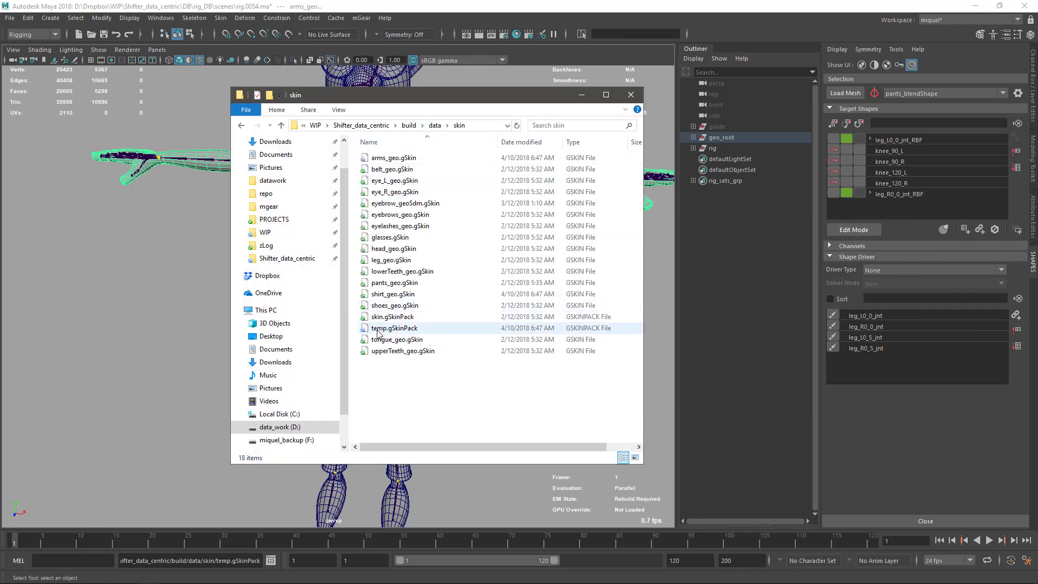
{"action": "left_click", "coordinate": [399, 158]}
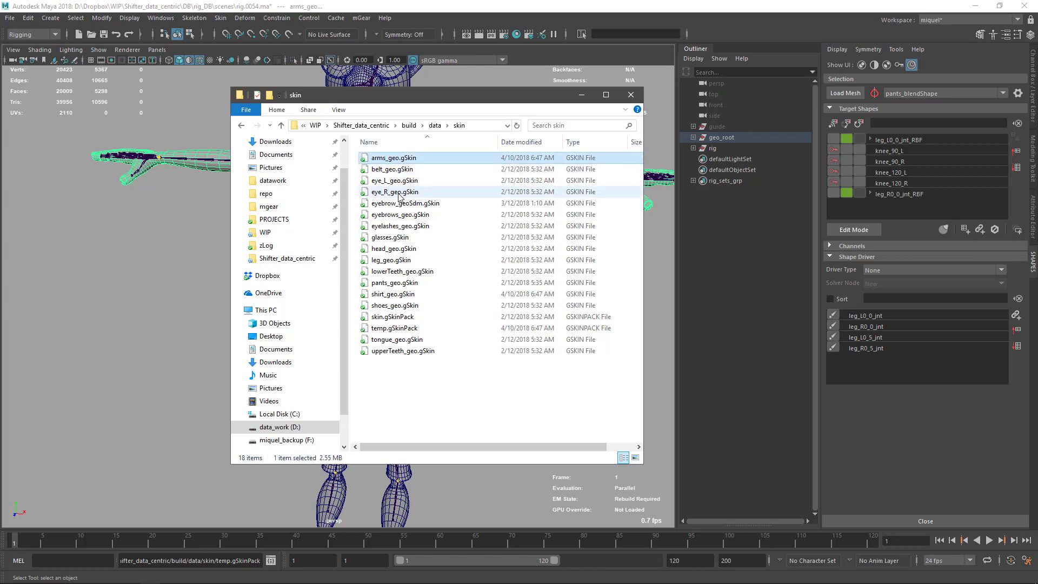
{"action": "left_click", "coordinate": [403, 294]}
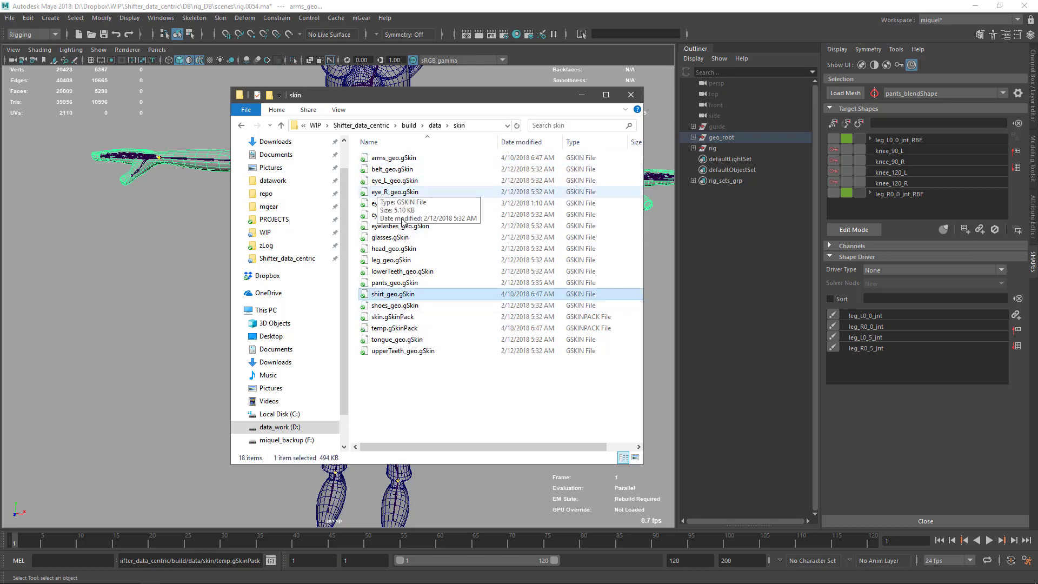
{"action": "left_click", "coordinate": [384, 318]}
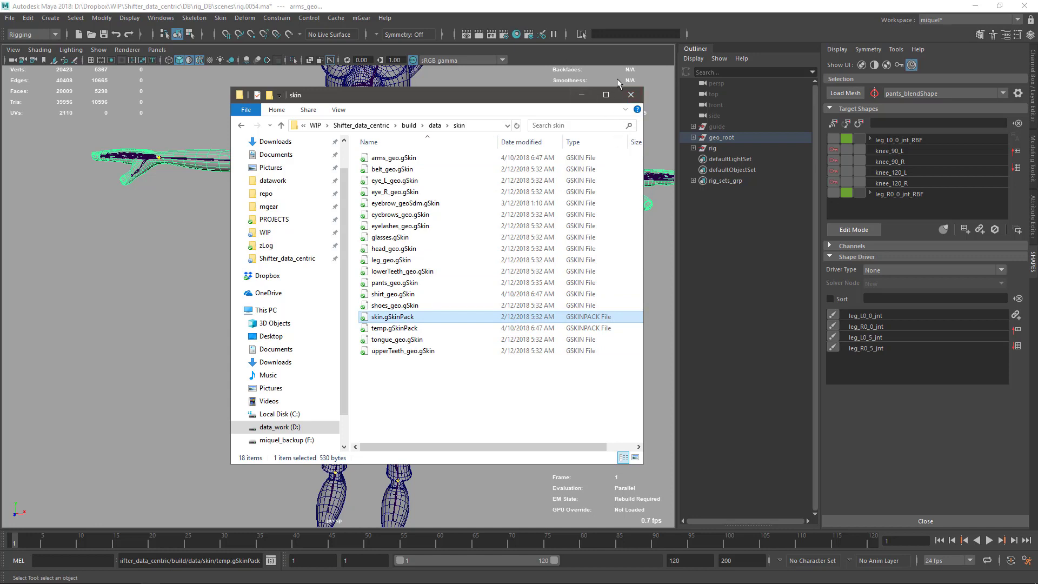
{"action": "left_click", "coordinate": [241, 126]}
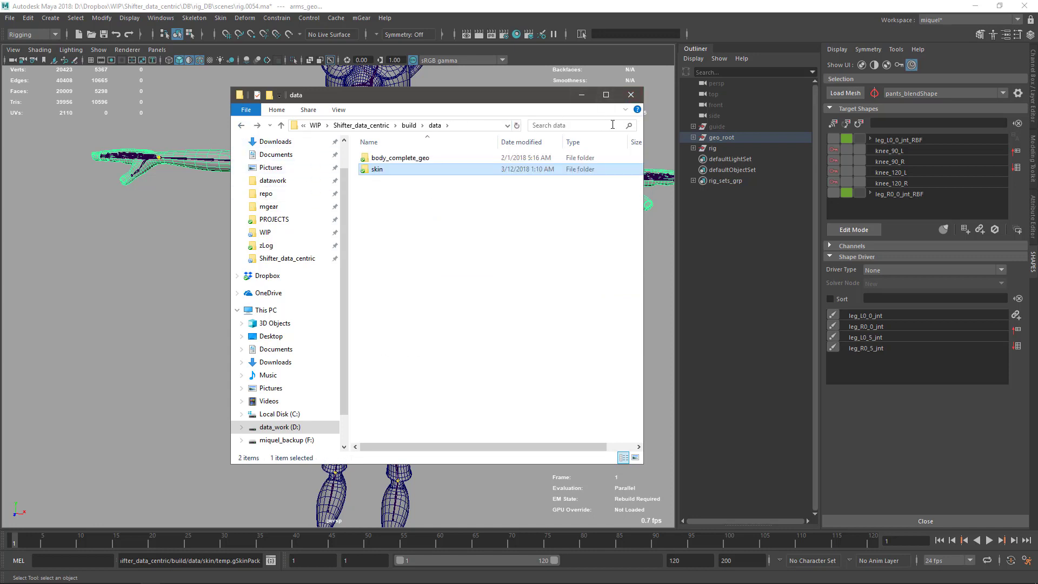
{"action": "left_click_drag", "start_coordinate": [465, 87], "coordinate": [432, 229]}
{"action": "left_click", "coordinate": [651, 278]}
Increment-save the scene over rig.0055.ma and bring the data folder window forward.
{"action": "key", "text": "ctrl+alt+s"}
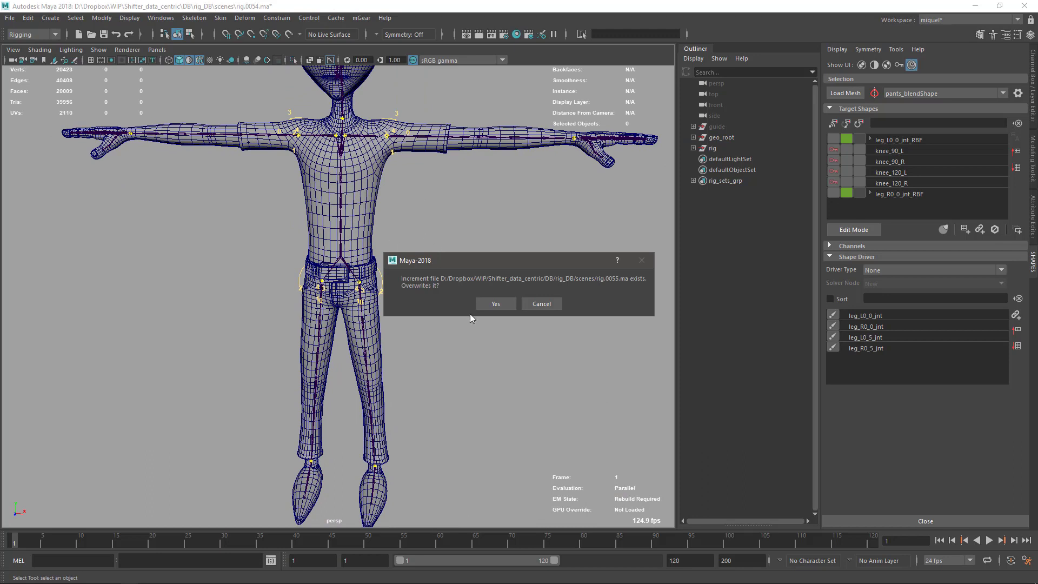
{"action": "left_click", "coordinate": [496, 305]}
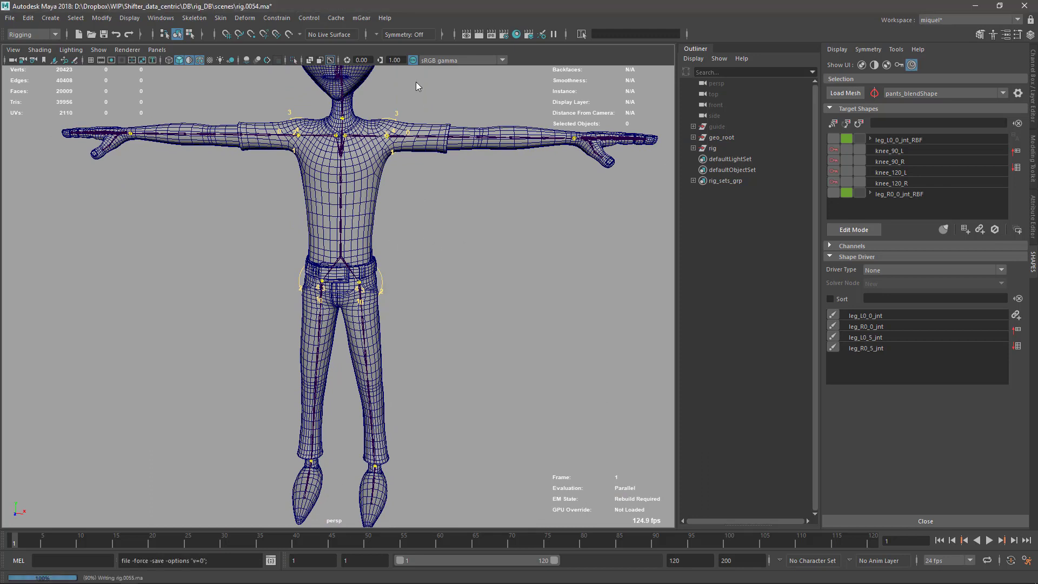
{"action": "key", "text": "alt+Tab"}
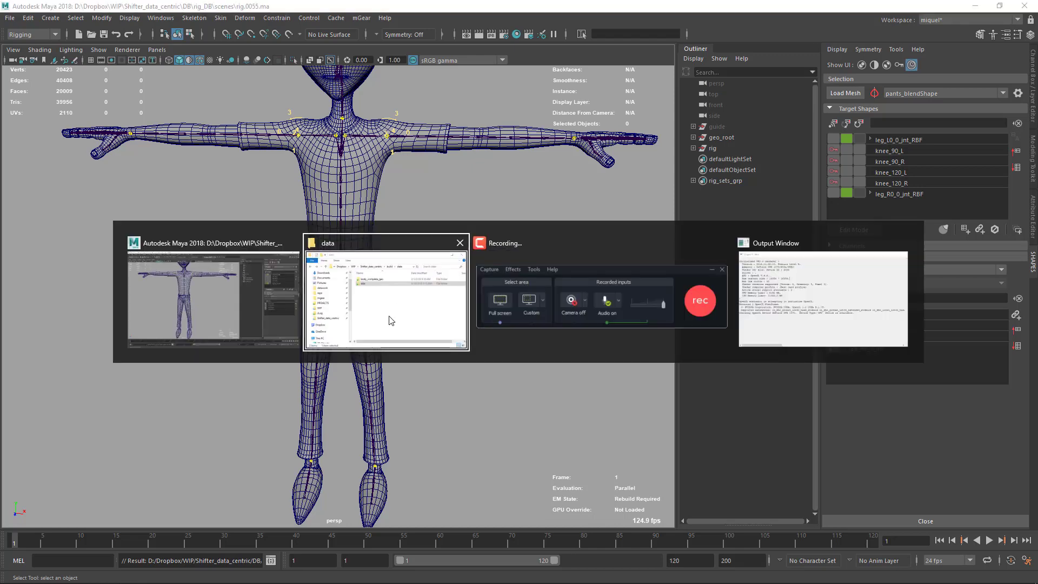
{"action": "left_click", "coordinate": [397, 328]}
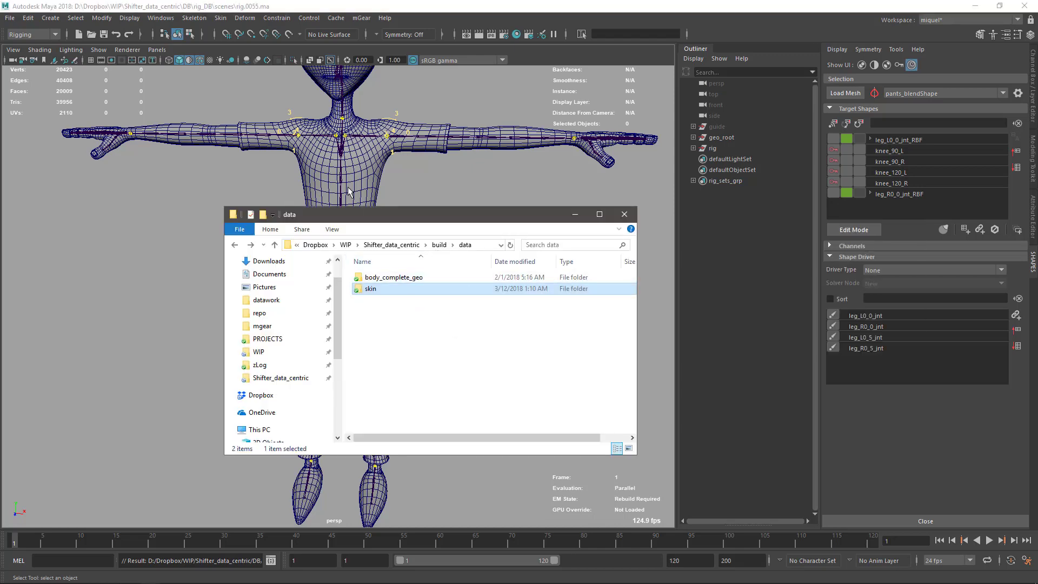
{"action": "left_click_drag", "start_coordinate": [389, 218], "coordinate": [393, 200]}
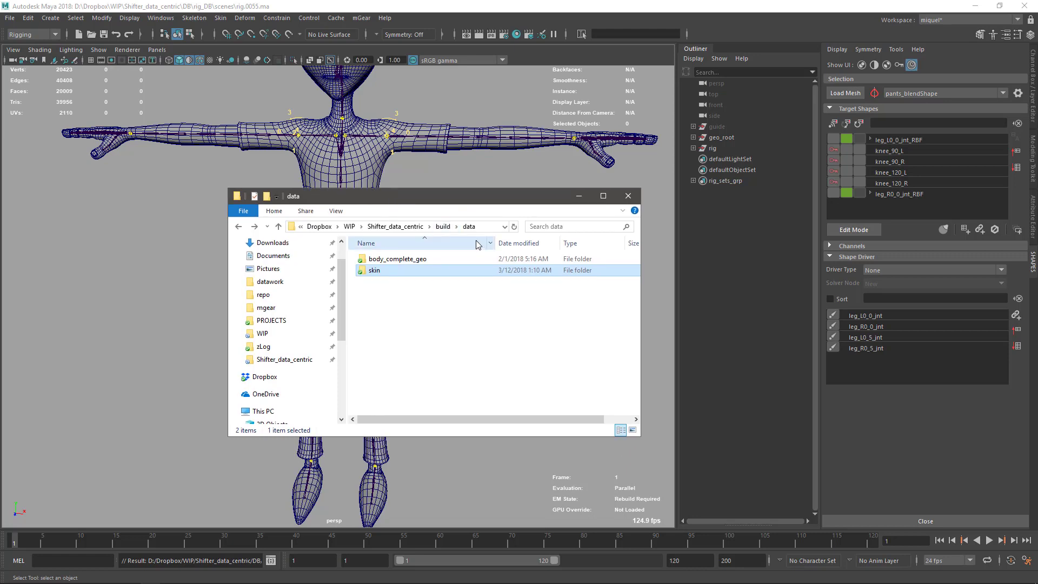
Create a SHAPES folder in build\data, check it from the build folder, then return to Maya.
{"action": "key", "text": "ctrl+shift+n"}
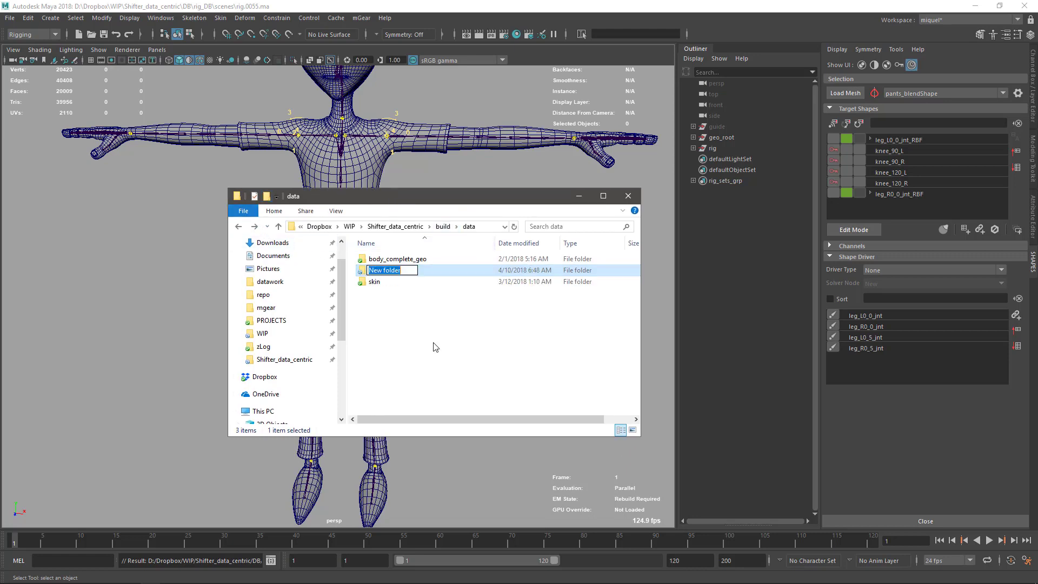
{"action": "type", "text": "SHAPE"}
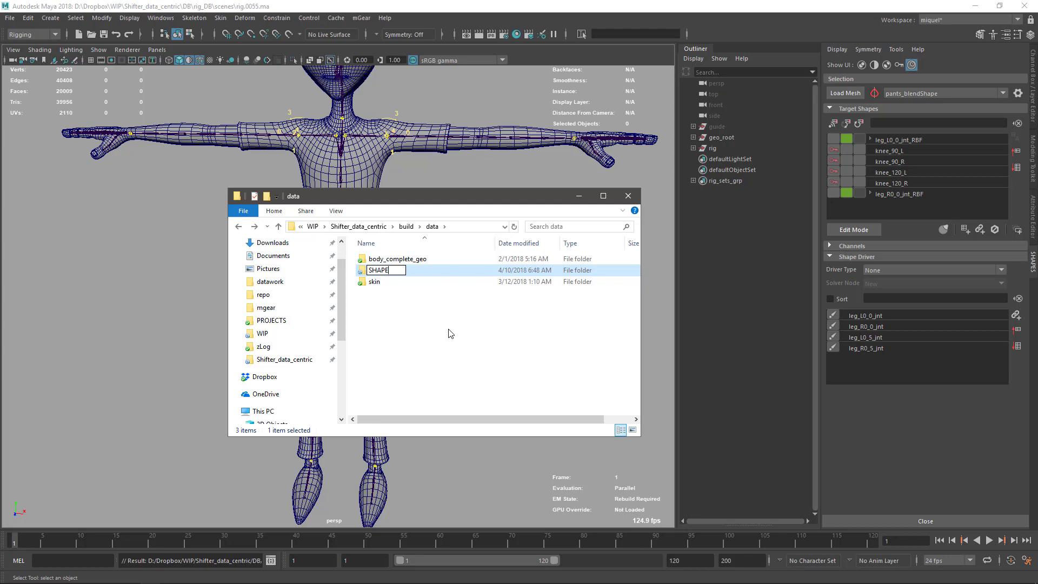
{"action": "type", "text": "S"}
{"action": "left_click", "coordinate": [442, 323]}
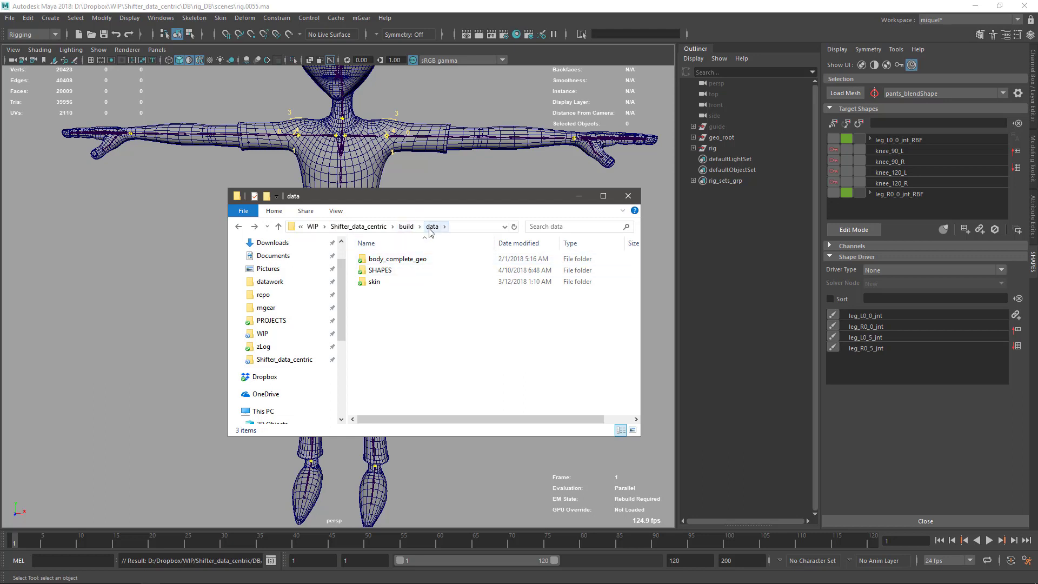
{"action": "left_click", "coordinate": [406, 227]}
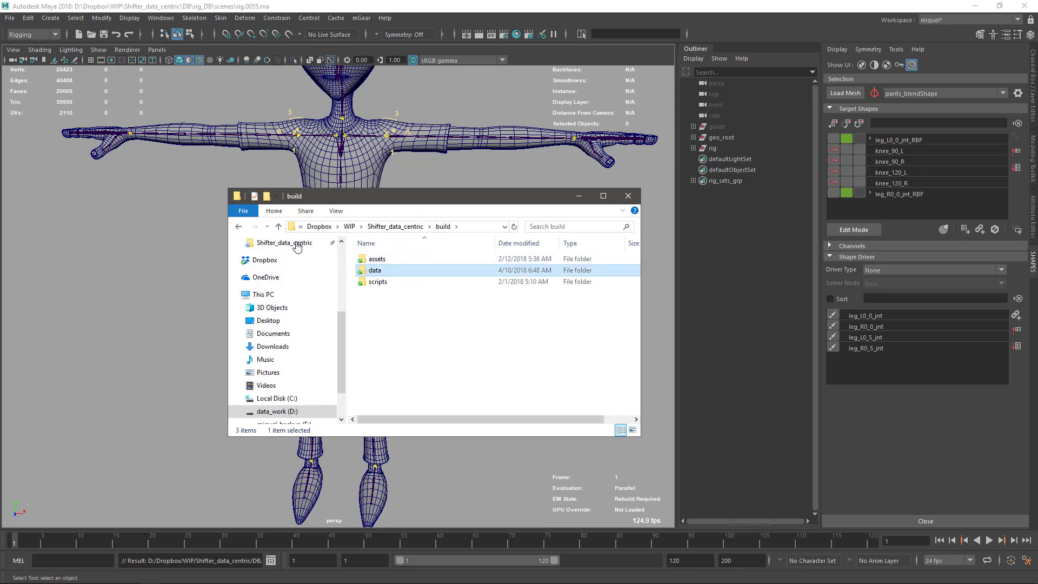
{"action": "double_click", "coordinate": [375, 270]}
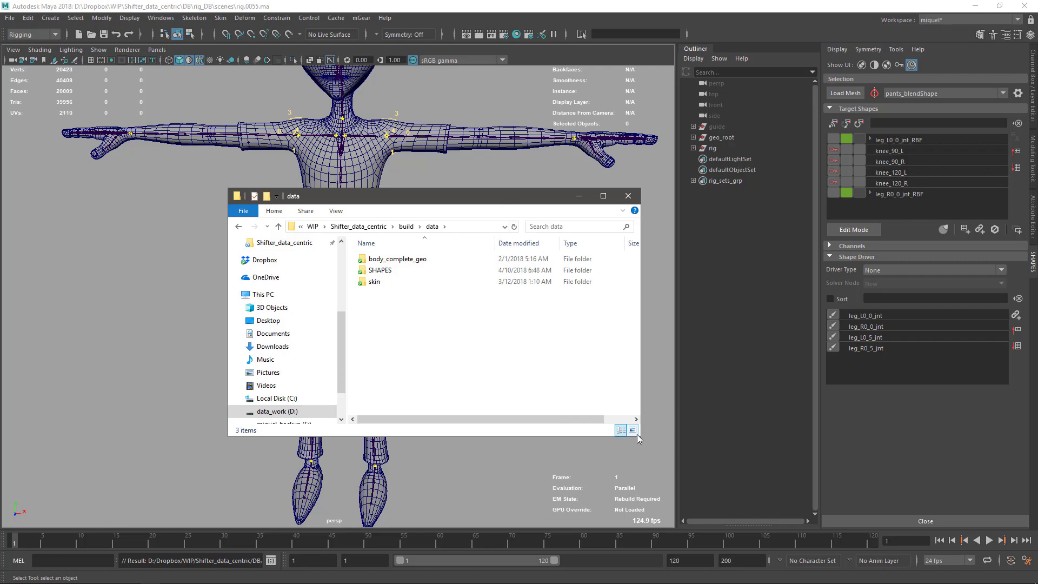
{"action": "left_click_drag", "start_coordinate": [505, 199], "coordinate": [490, 239]}
{"action": "left_click", "coordinate": [497, 170]}
Select the pants mesh and open the Shape Editor's Export Node Data settings.
{"action": "middle_click_drag", "start_coordinate": [477, 349], "coordinate": [449, 289], "text": "alt"}
{"action": "left_click_drag", "start_coordinate": [449, 288], "coordinate": [441, 295], "text": "alt"}
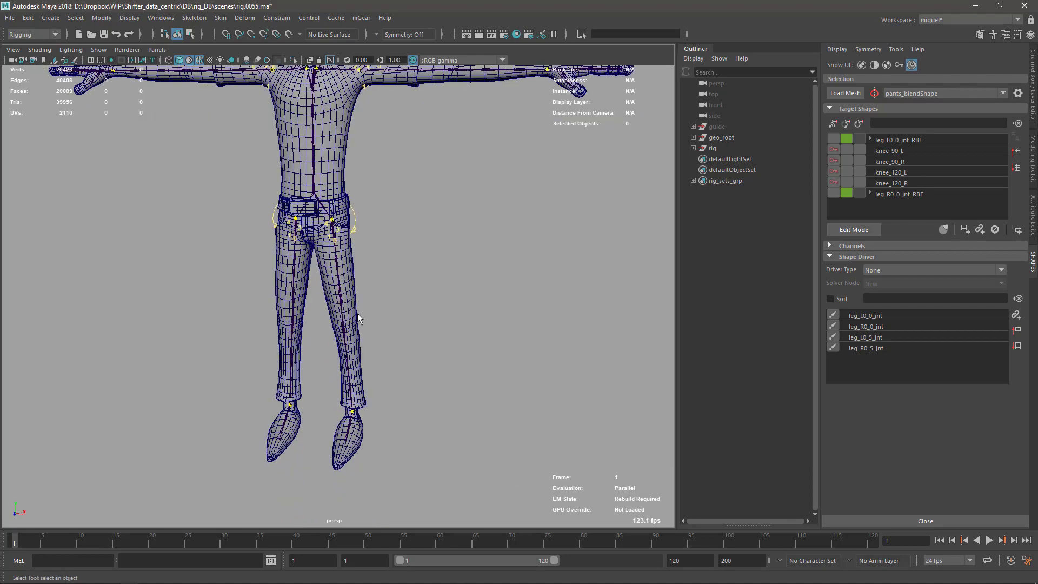
{"action": "left_click", "coordinate": [358, 313]}
{"action": "left_click_drag", "start_coordinate": [365, 326], "coordinate": [432, 375], "text": "alt"}
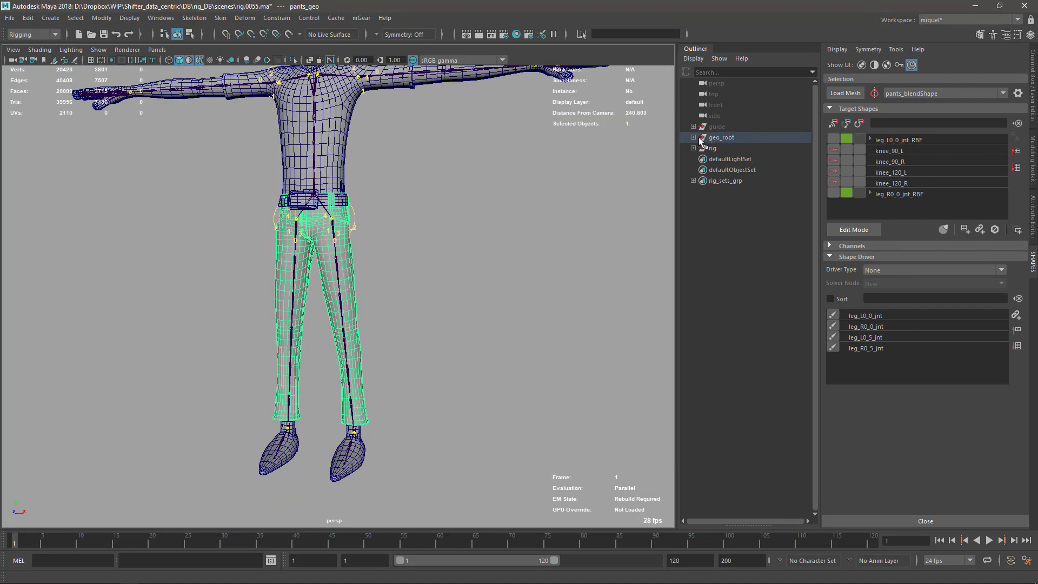
{"action": "left_click", "coordinate": [896, 49]}
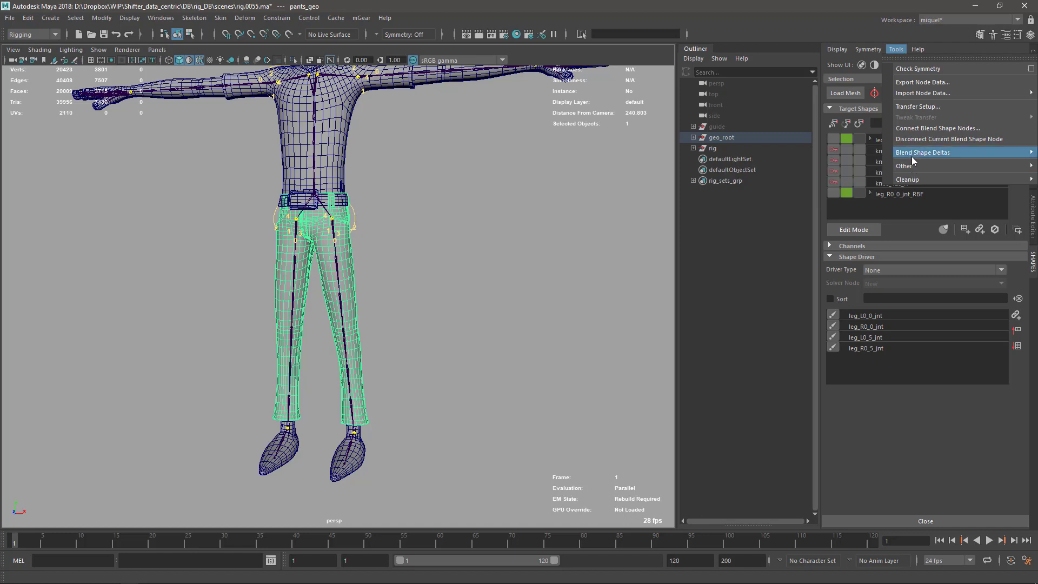
{"action": "mouse_move", "coordinate": [911, 156]}
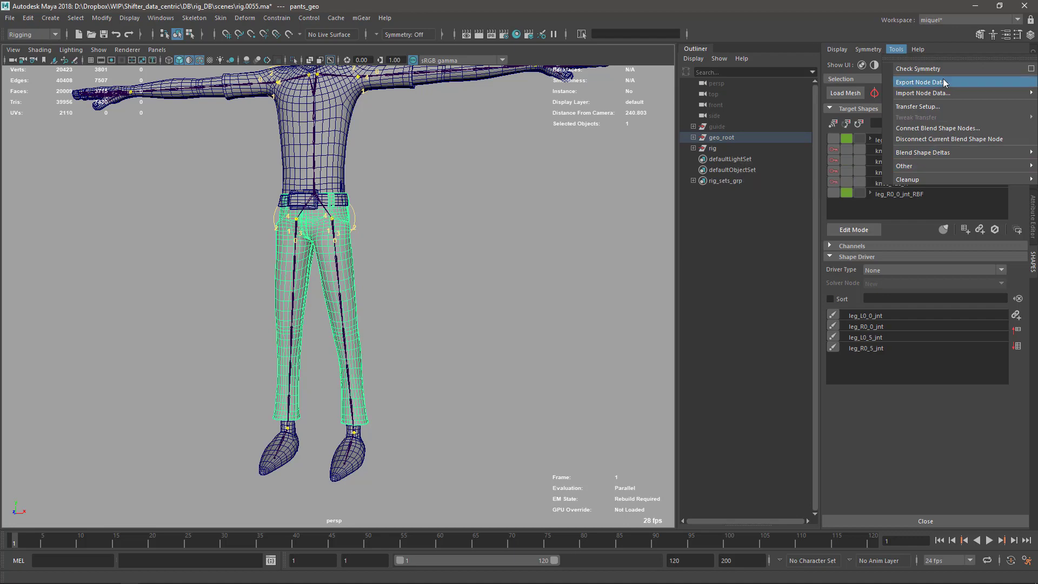
{"action": "left_click", "coordinate": [387, 240]}
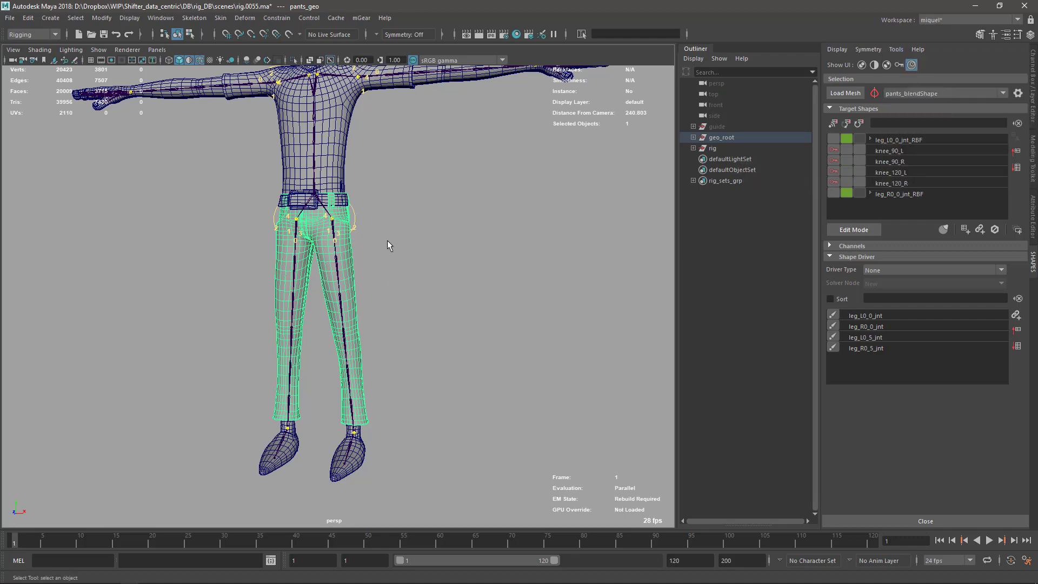
{"action": "middle_click_drag", "start_coordinate": [387, 240], "coordinate": [388, 255], "text": "alt"}
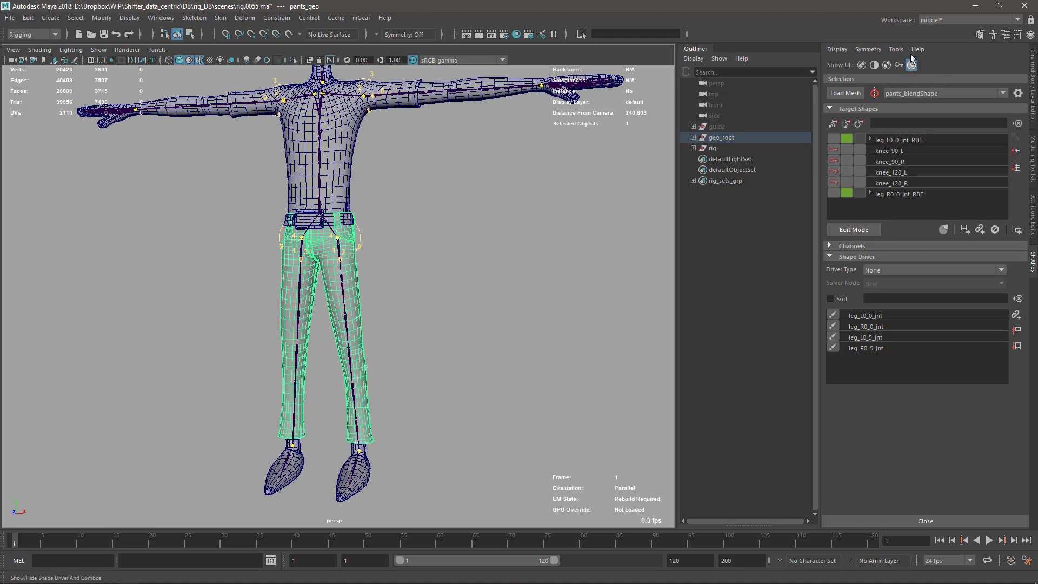
{"action": "left_click", "coordinate": [896, 49]}
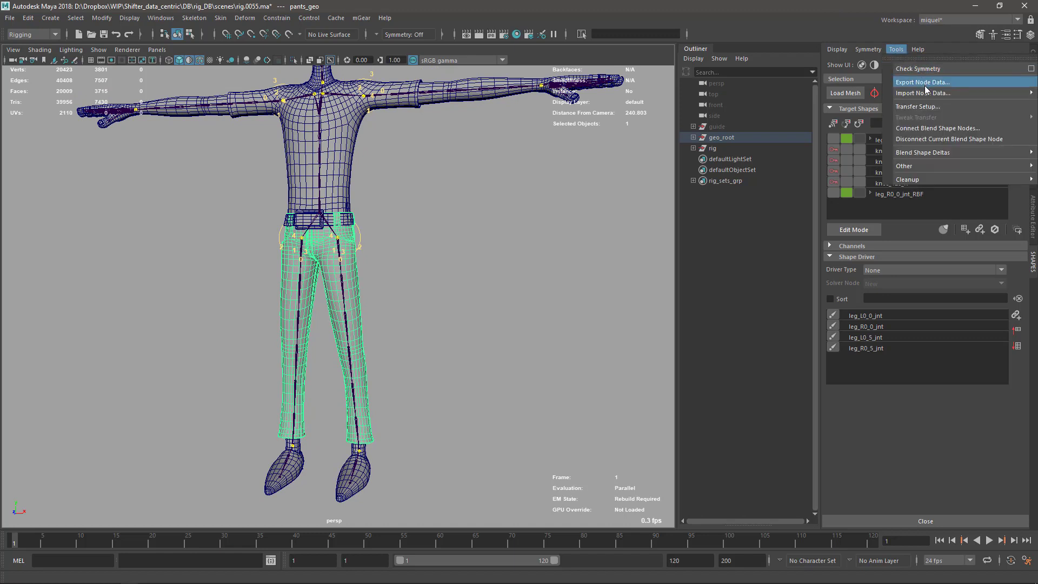
{"action": "left_click", "coordinate": [922, 83]}
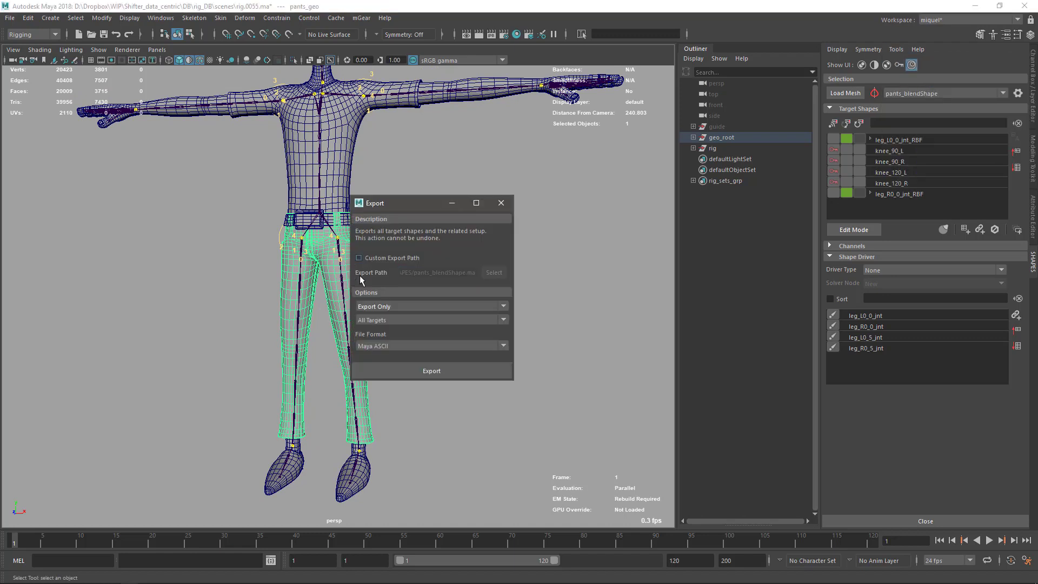
Export to a custom path as pants_blendShape.ma in the SHAPES folder.
{"action": "left_click", "coordinate": [366, 258]}
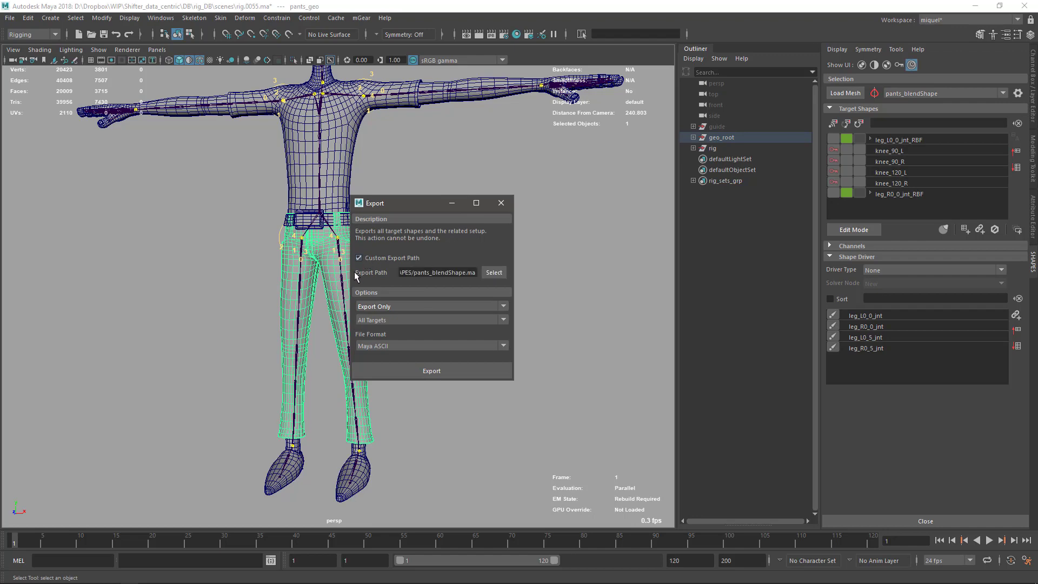
{"action": "left_click", "coordinate": [494, 273]}
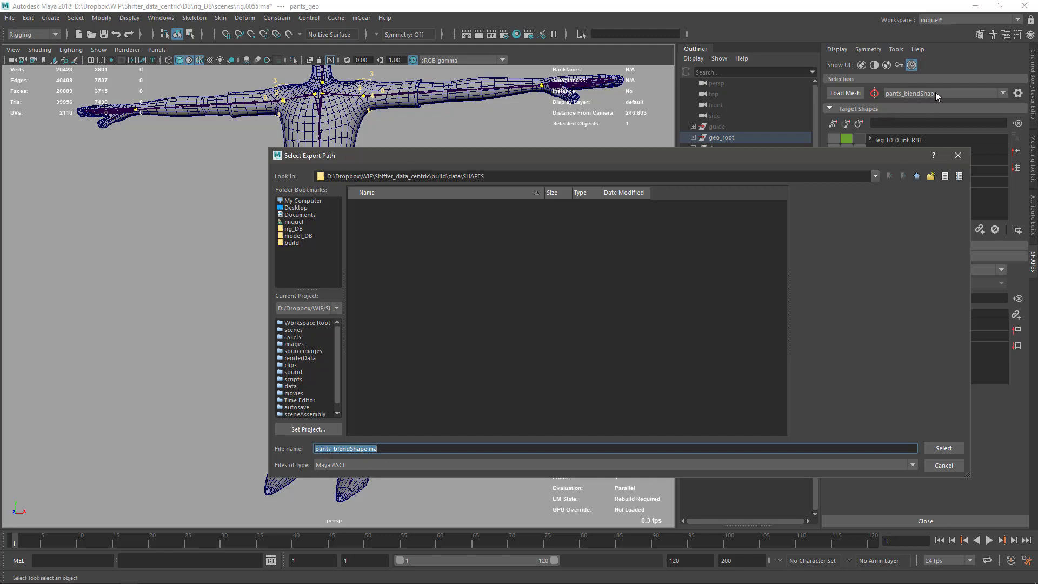
{"action": "left_click", "coordinate": [937, 449]}
{"action": "left_click", "coordinate": [457, 371]}
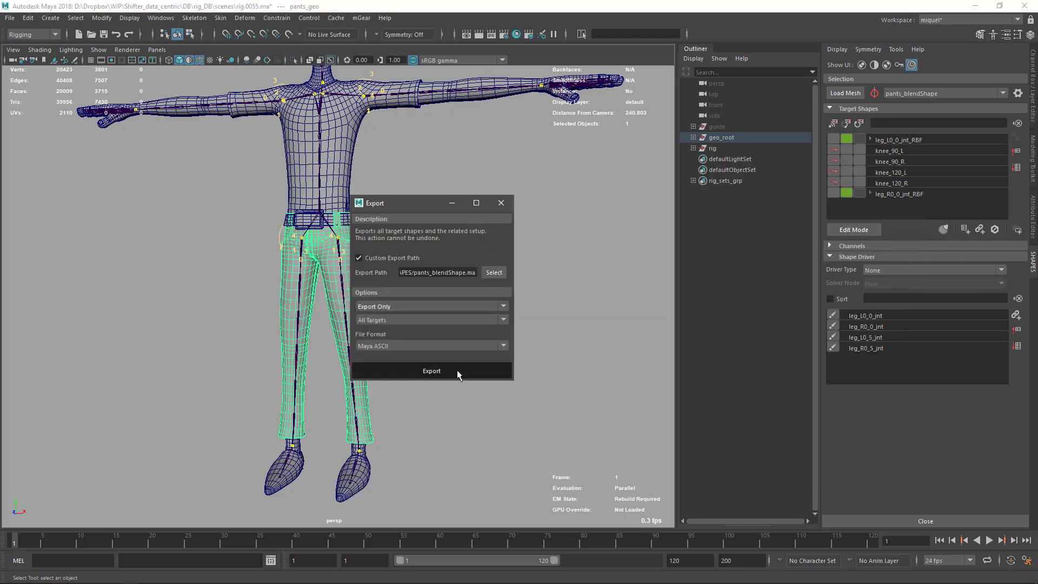
{"action": "left_click", "coordinate": [384, 219]}
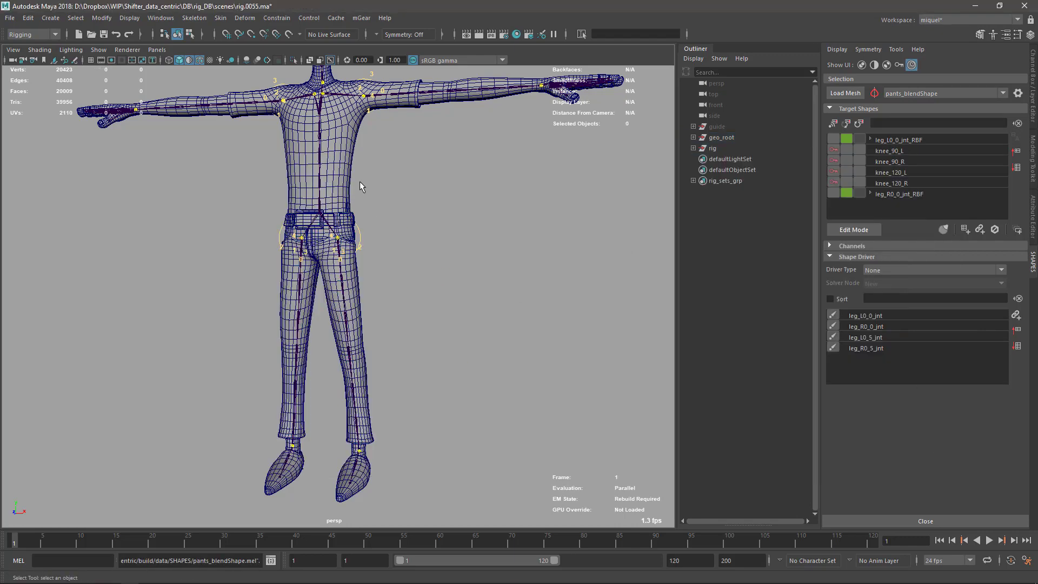
Export the shirt blendshape setup as shirt_blendShape.ma.
{"action": "left_click", "coordinate": [350, 173]}
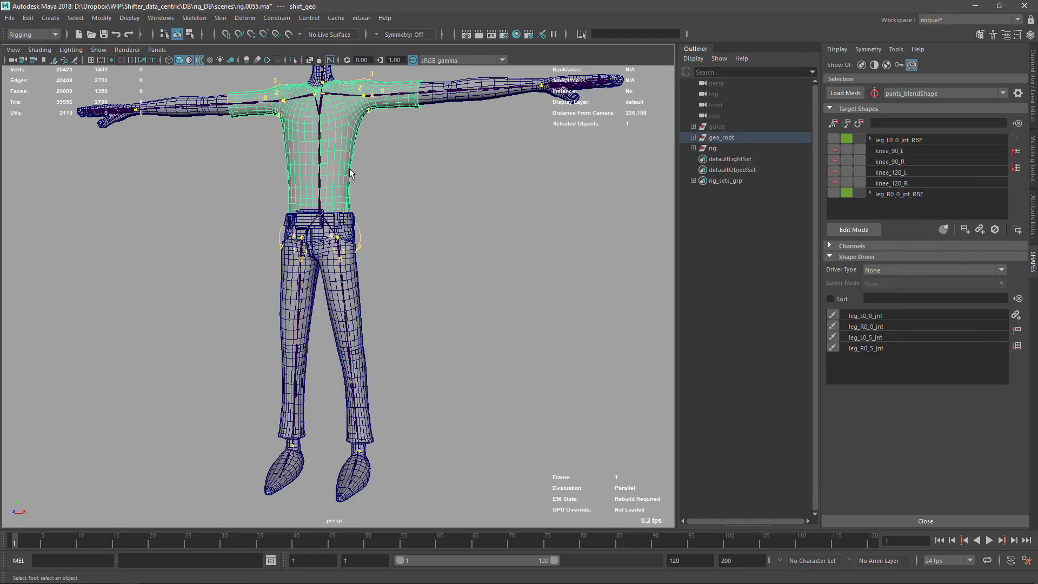
{"action": "left_click", "coordinate": [852, 94]}
{"action": "left_click", "coordinate": [895, 50]}
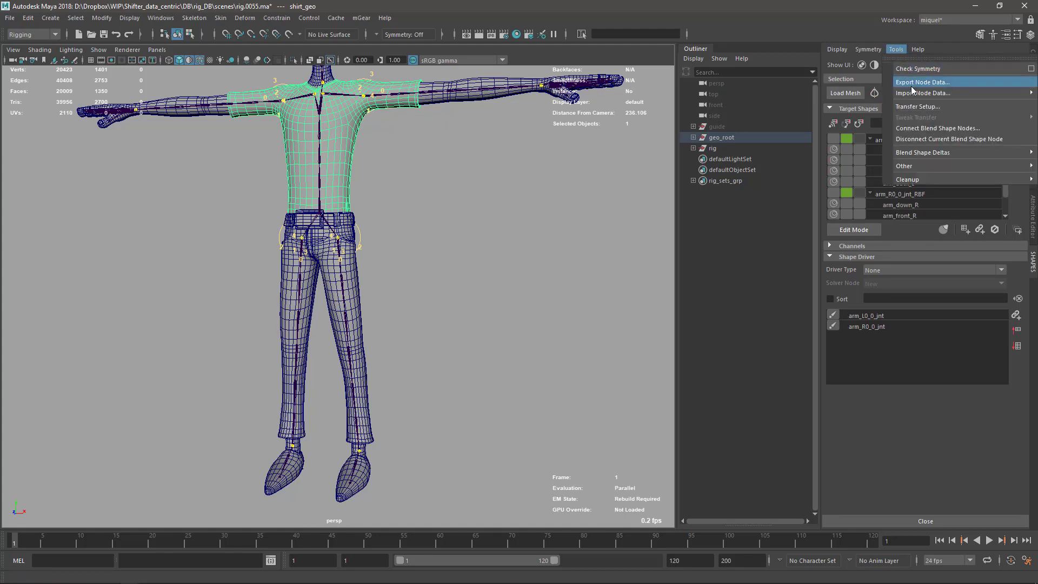
{"action": "left_click", "coordinate": [919, 86]}
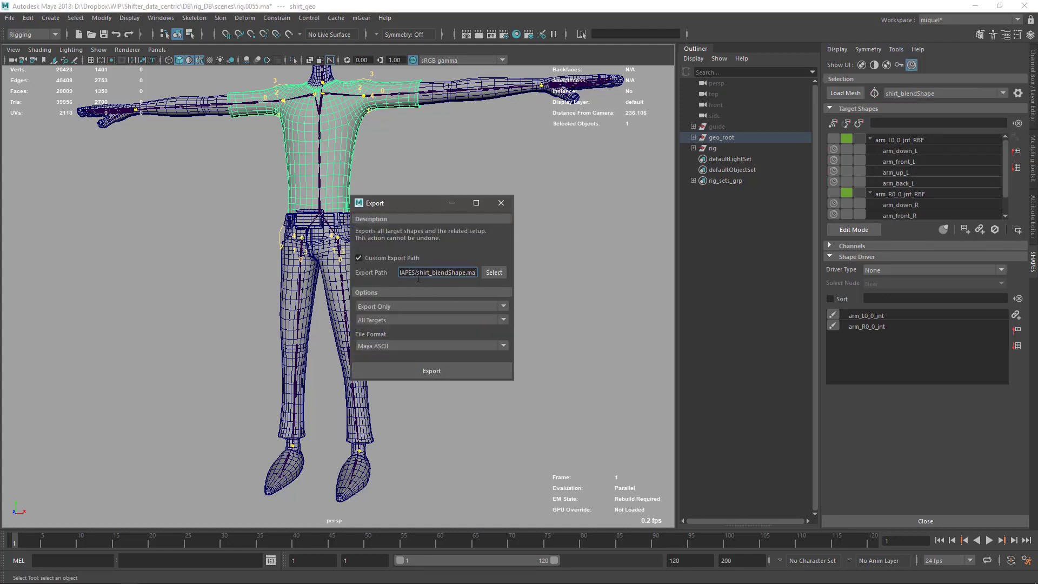
{"action": "left_click", "coordinate": [421, 371]}
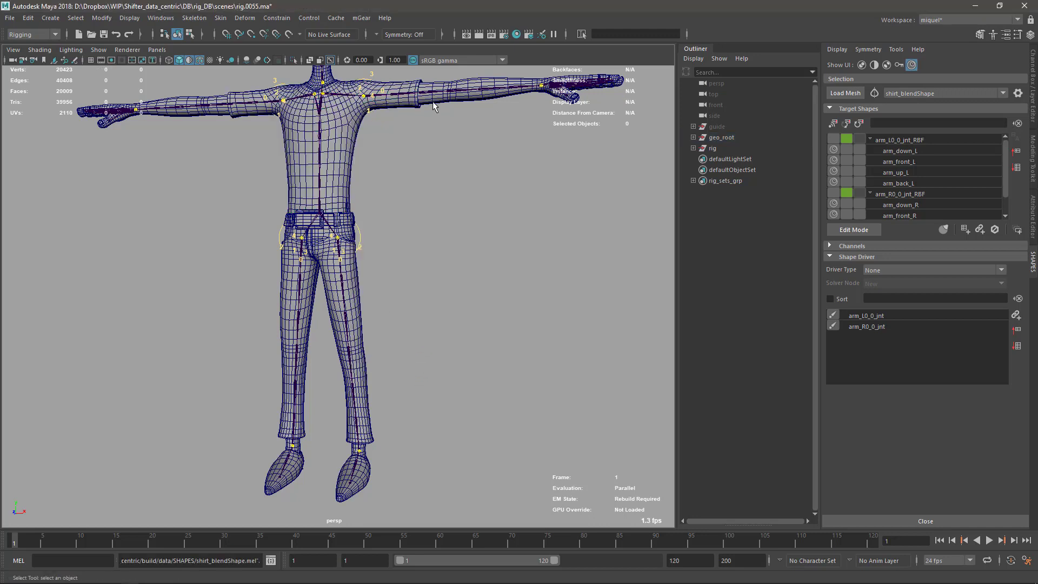
Export the arms blendshape setup as arms_blendShape.ma.
{"action": "left_click", "coordinate": [846, 92]}
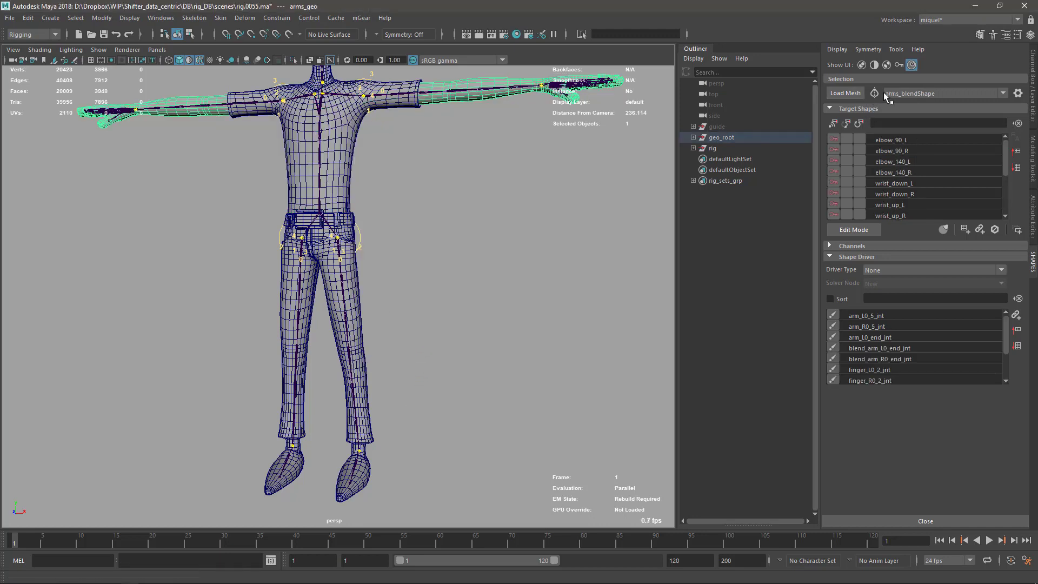
{"action": "left_click", "coordinate": [896, 50]}
{"action": "left_click", "coordinate": [910, 83]}
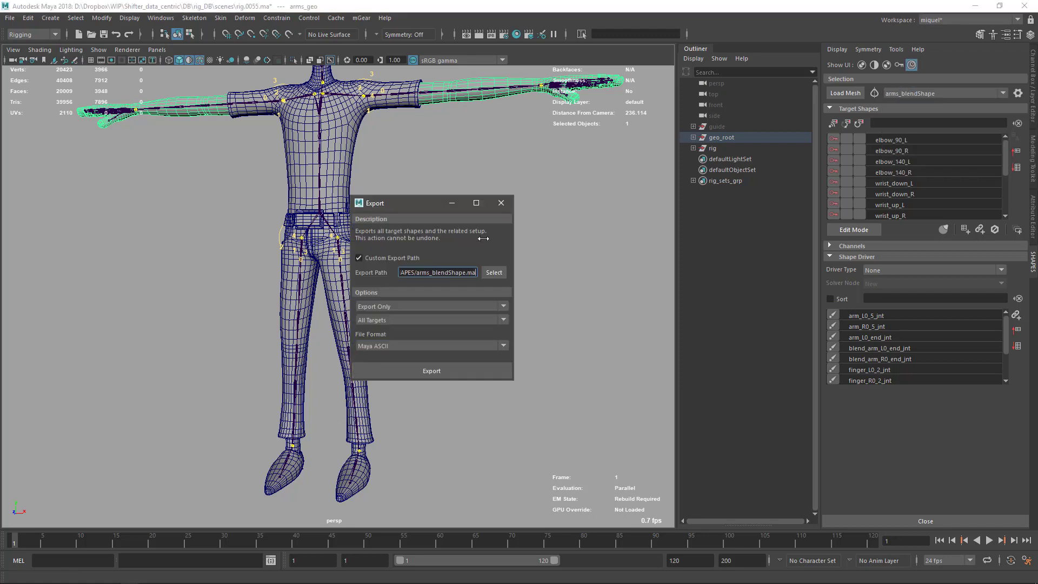
{"action": "left_click", "coordinate": [424, 372]}
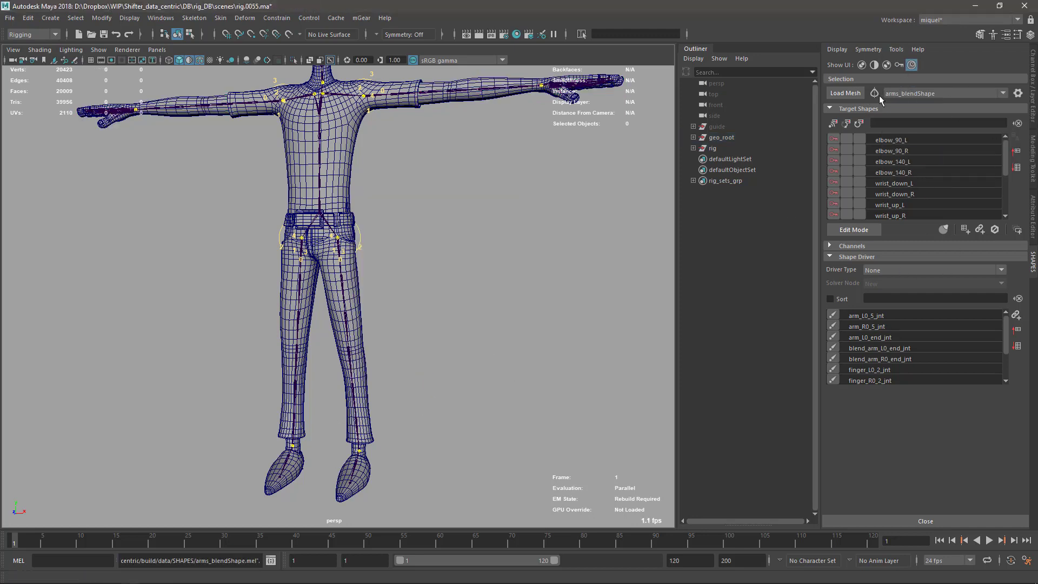
{"action": "scroll", "coordinate": [352, 228], "scroll_direction": "down", "scroll_amount": 5}
{"action": "left_click_drag", "start_coordinate": [353, 228], "coordinate": [372, 242], "text": "alt"}
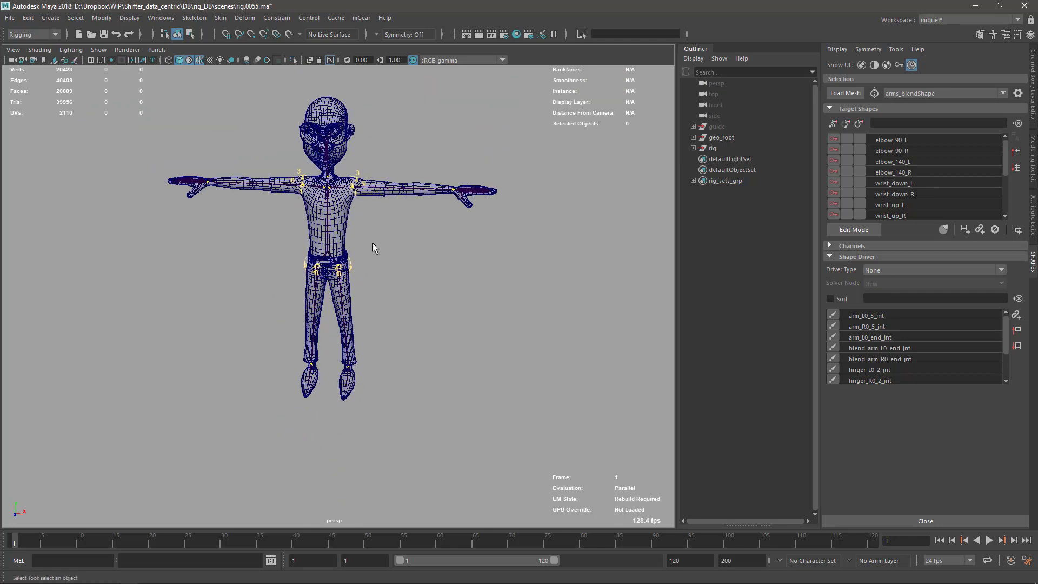
Select the guide and show the Custom Steps section of its settings.
{"action": "scroll", "coordinate": [372, 242], "scroll_direction": "up", "scroll_amount": 2}
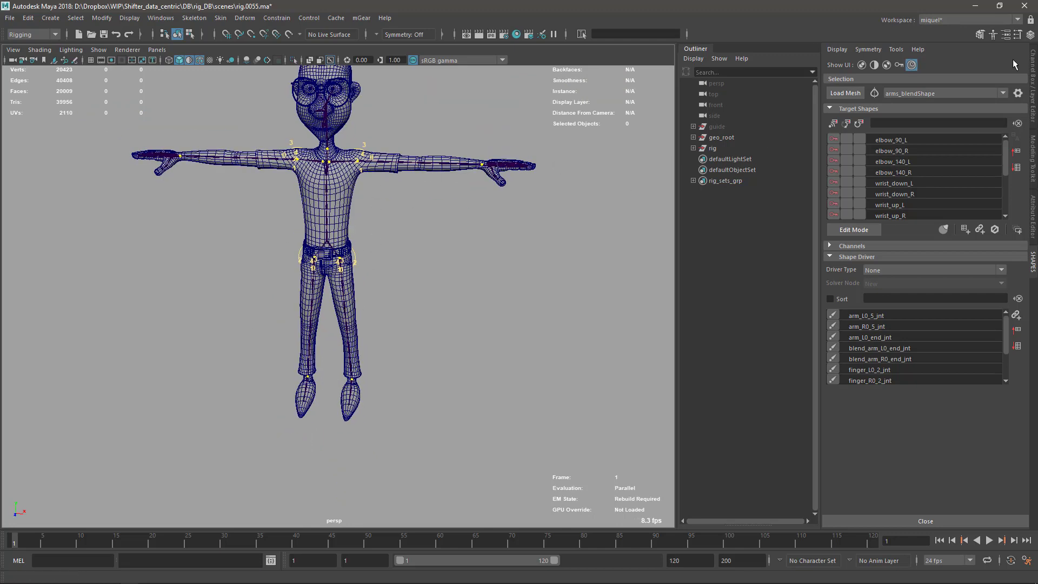
{"action": "mouse_move", "coordinate": [428, 292]}
{"action": "left_mouse_down", "text": "alt"}
{"action": "mouse_move", "coordinate": [398, 289]}
{"action": "mouse_move", "coordinate": [404, 238]}
{"action": "mouse_move", "coordinate": [419, 292]}
{"action": "left_mouse_up", "text": "alt"}
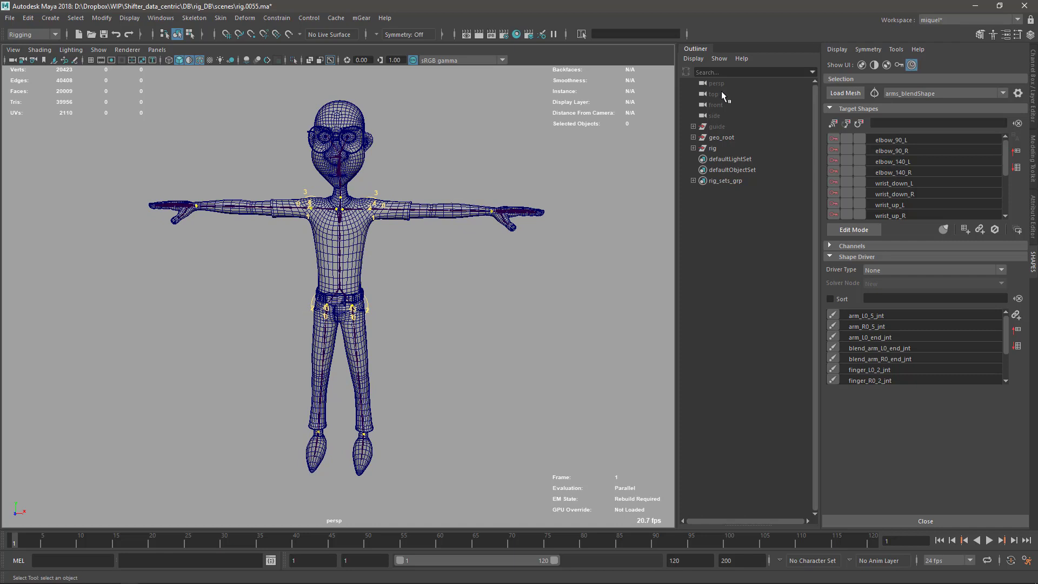
{"action": "left_click", "coordinate": [718, 127]}
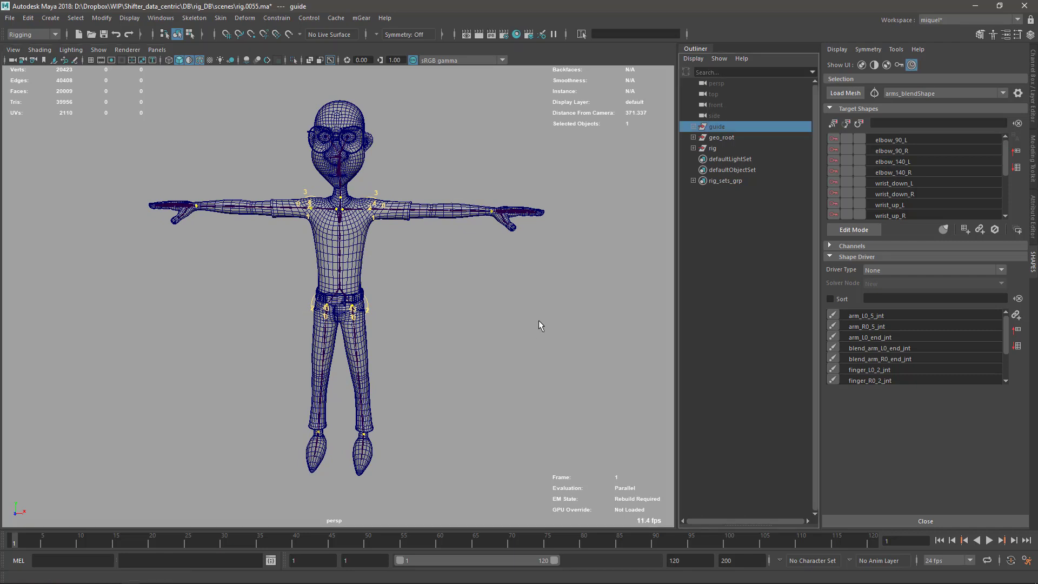
{"action": "key", "text": "Return"}
{"action": "left_click", "coordinate": [474, 154]}
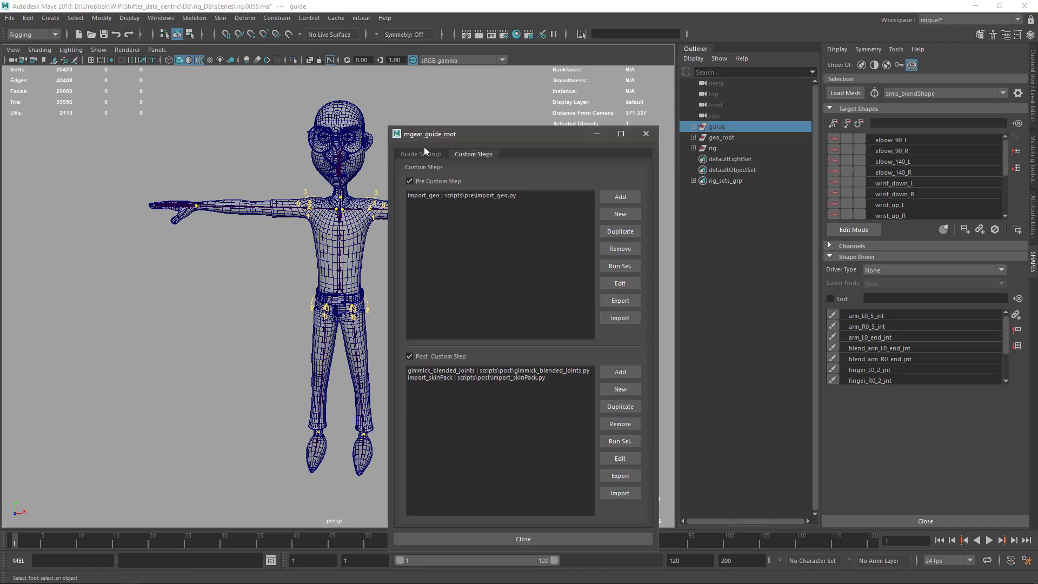
{"action": "left_click_drag", "start_coordinate": [459, 136], "coordinate": [424, 92]}
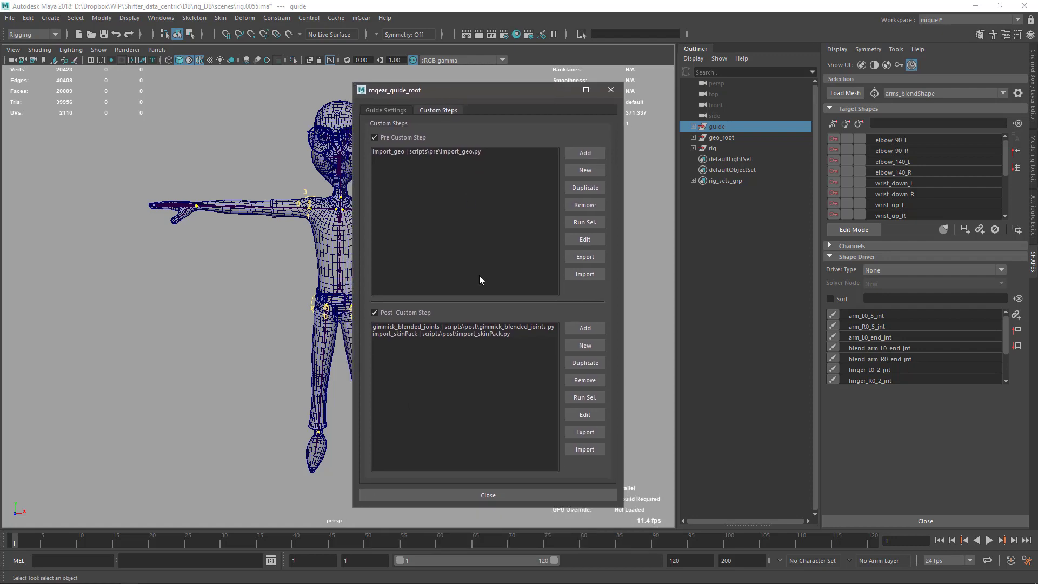
Create a new post custom step saved as scripts/post/import_SHAPES.py.
{"action": "left_click", "coordinate": [585, 345]}
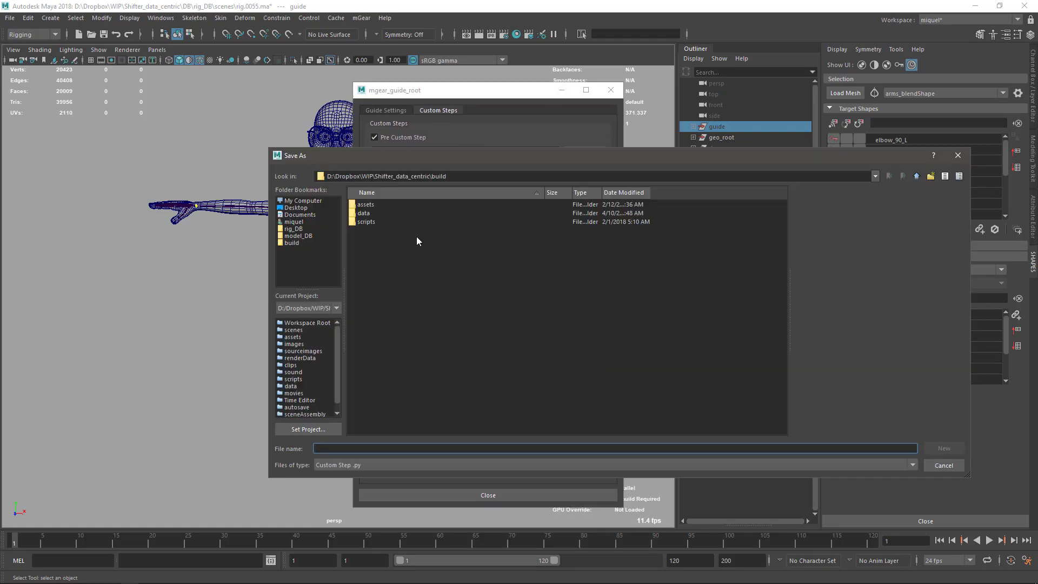
{"action": "double_click", "coordinate": [365, 222]}
{"action": "double_click", "coordinate": [368, 206]}
{"action": "left_click", "coordinate": [356, 447]}
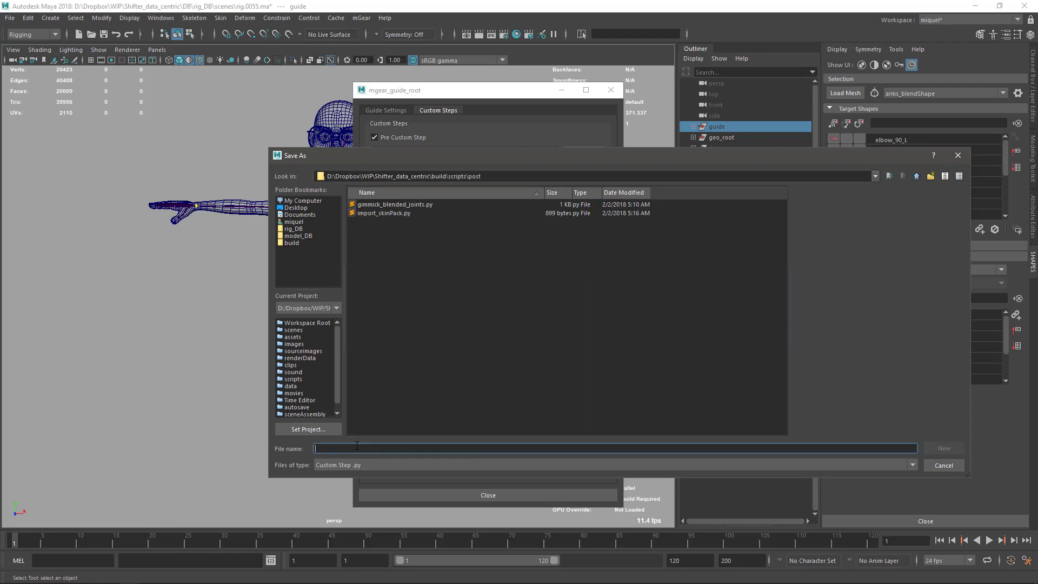
{"action": "type", "text": "import"}
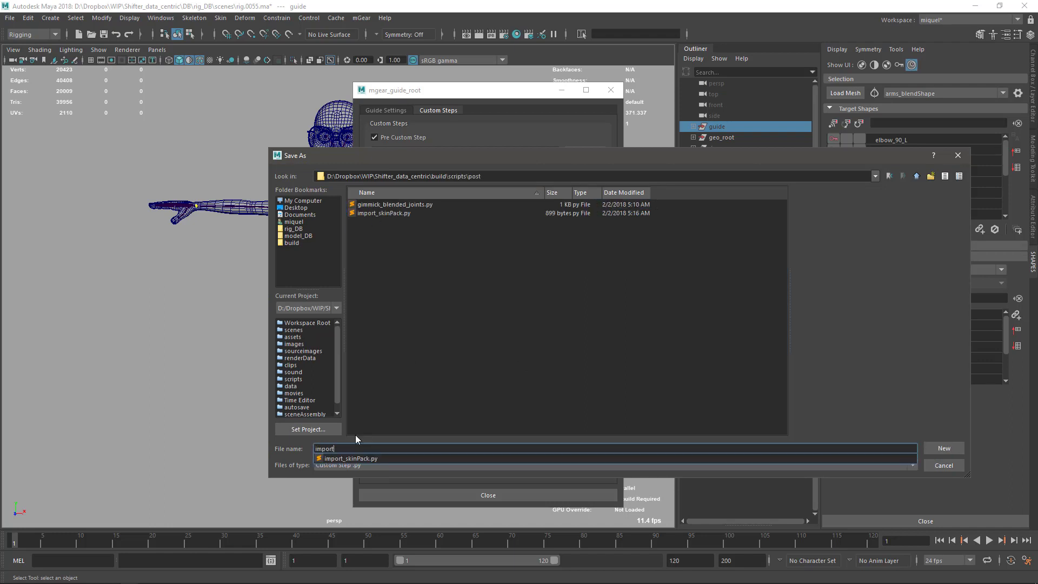
{"action": "type", "text": "_SHAPE"}
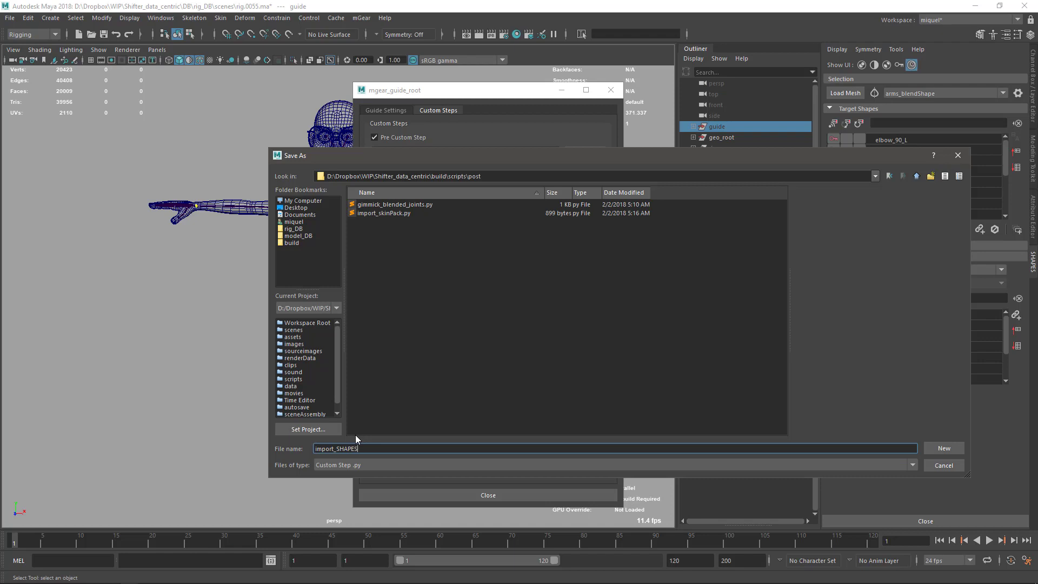
{"action": "type", "text": "S"}
{"action": "left_click", "coordinate": [929, 450]}
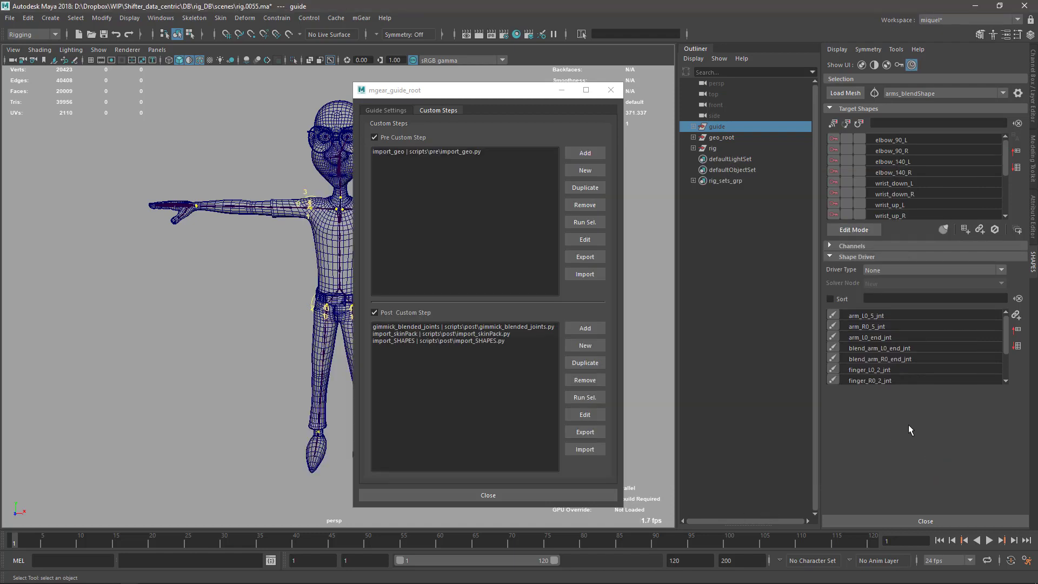
Open the import_SHAPES.py script for editing in Sublime Text.
{"action": "left_click", "coordinate": [469, 340]}
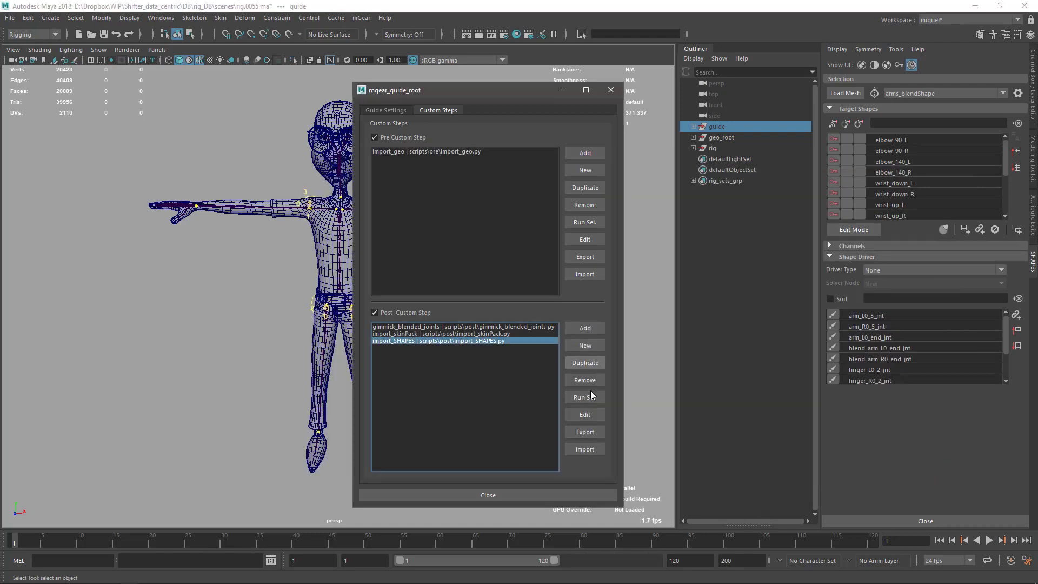
{"action": "left_click", "coordinate": [585, 414]}
{"action": "left_click_drag", "start_coordinate": [335, 232], "coordinate": [567, 119]}
{"action": "left_click", "coordinate": [496, 170]}
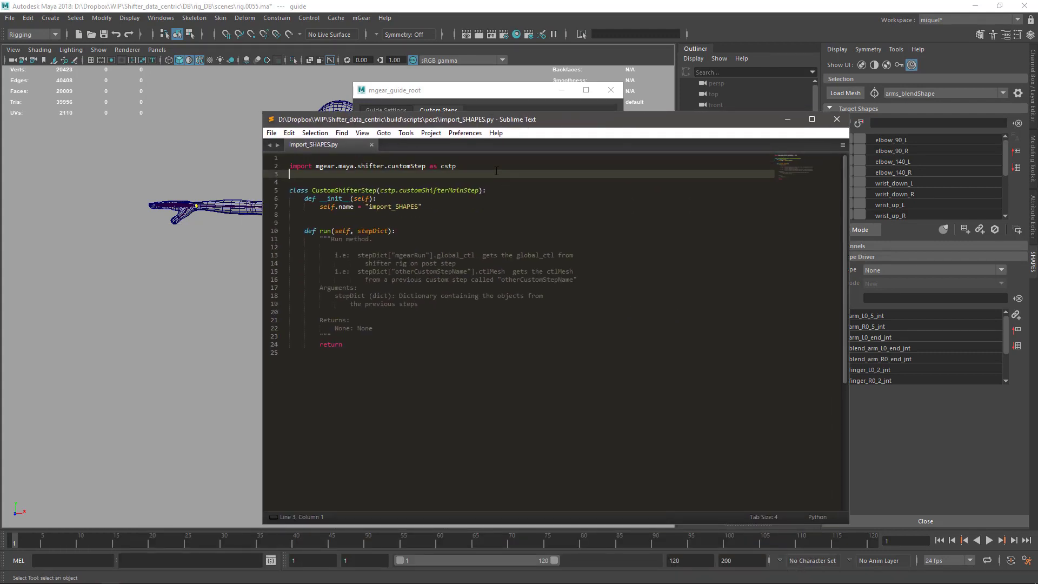
Open arms_blendShape.mel from the SHAPES folder in Sublime Text.
{"action": "key", "text": "alt+Tab"}
{"action": "key", "text": "alt+Tab"}
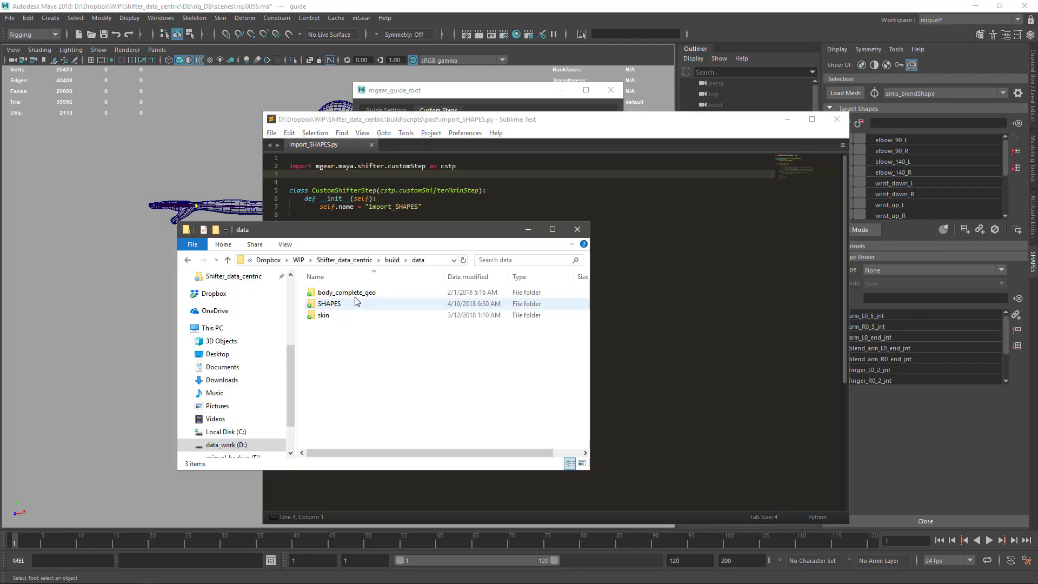
{"action": "double_click", "coordinate": [354, 303]}
{"action": "left_click_drag", "start_coordinate": [452, 233], "coordinate": [765, 149]}
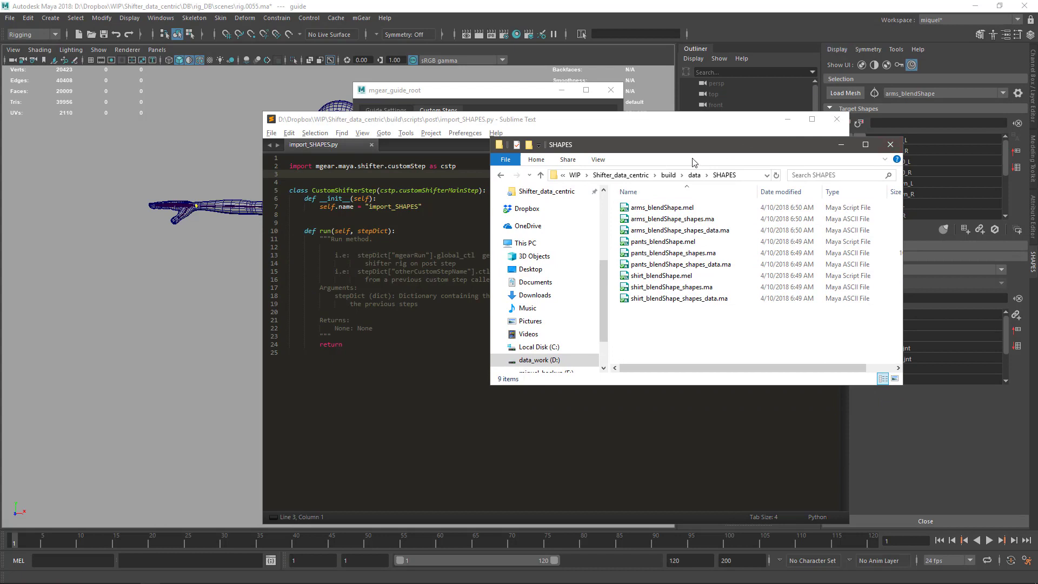
{"action": "left_click", "coordinate": [697, 208]}
{"action": "left_click", "coordinate": [697, 231], "text": "shift"}
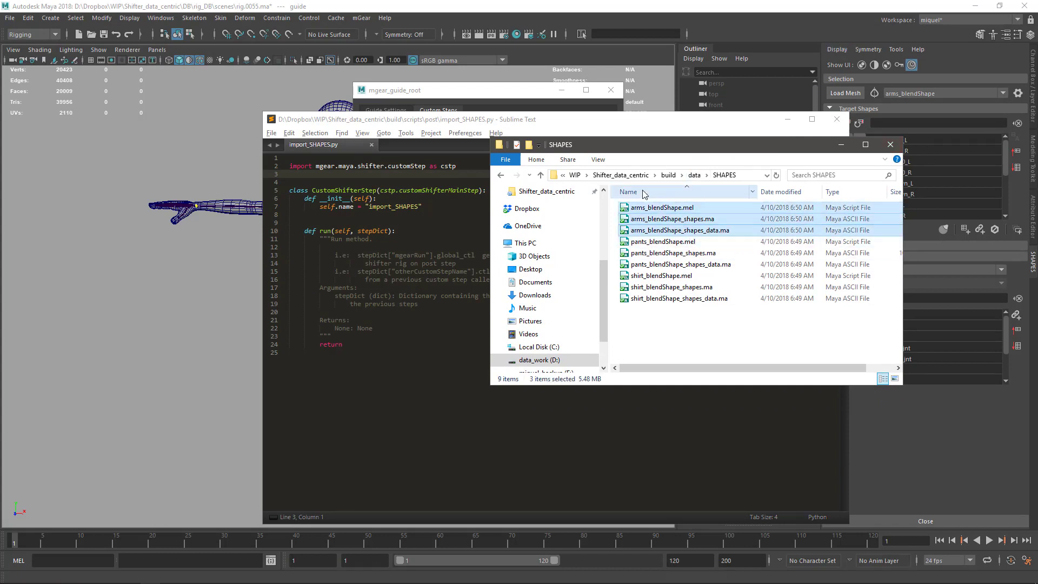
{"action": "left_click", "coordinate": [690, 211]}
{"action": "right_click", "coordinate": [690, 211]}
{"action": "left_click", "coordinate": [581, 241]}
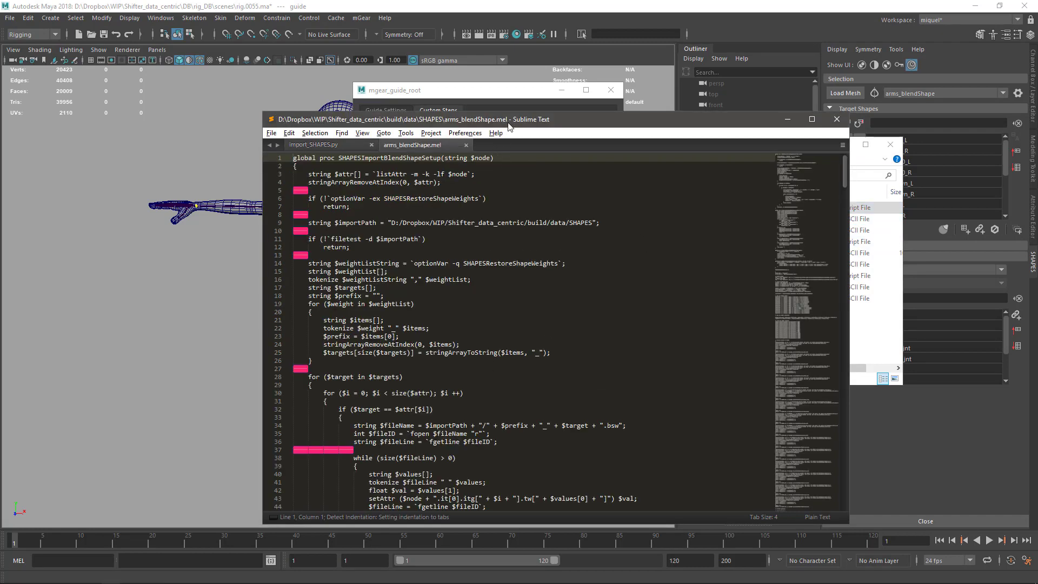
Copy the arms_blendShape_shapes.ma file path from arms_blendShape.mel and return to import_SHAPES.py.
{"action": "left_click_drag", "start_coordinate": [508, 122], "coordinate": [475, 31]}
{"action": "left_click_drag", "start_coordinate": [358, 132], "coordinate": [540, 137]}
{"action": "scroll", "coordinate": [546, 180], "scroll_direction": "down", "scroll_amount": 20}
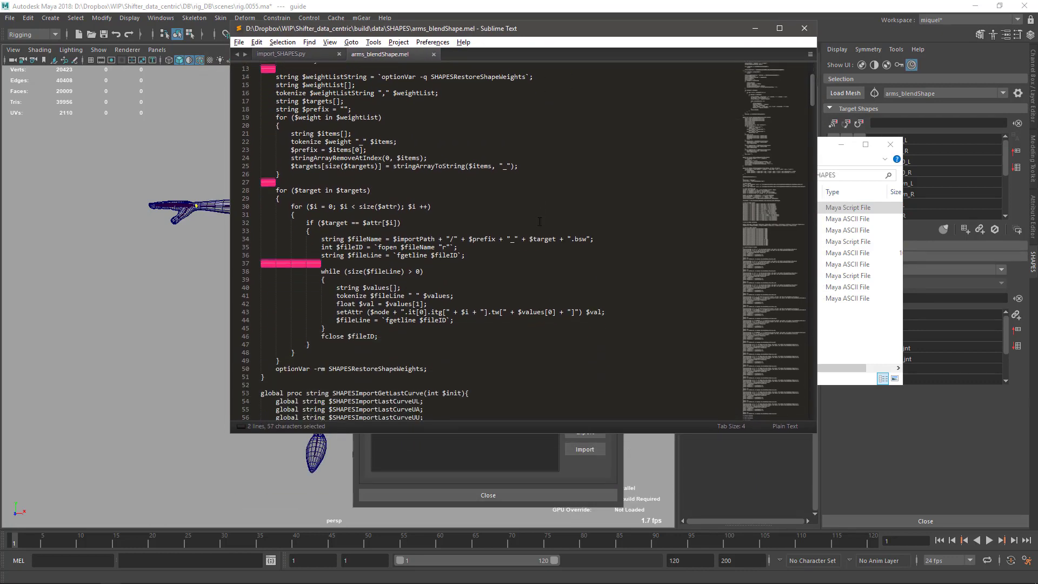
{"action": "scroll", "coordinate": [460, 249], "scroll_direction": "down", "scroll_amount": 8}
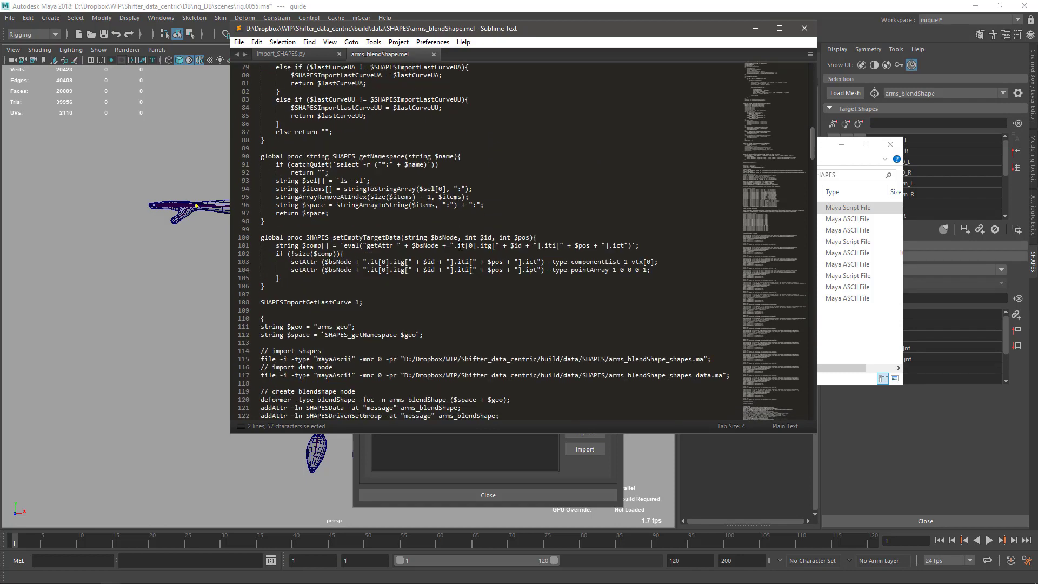
{"action": "left_click_drag", "start_coordinate": [404, 310], "coordinate": [332, 318]}
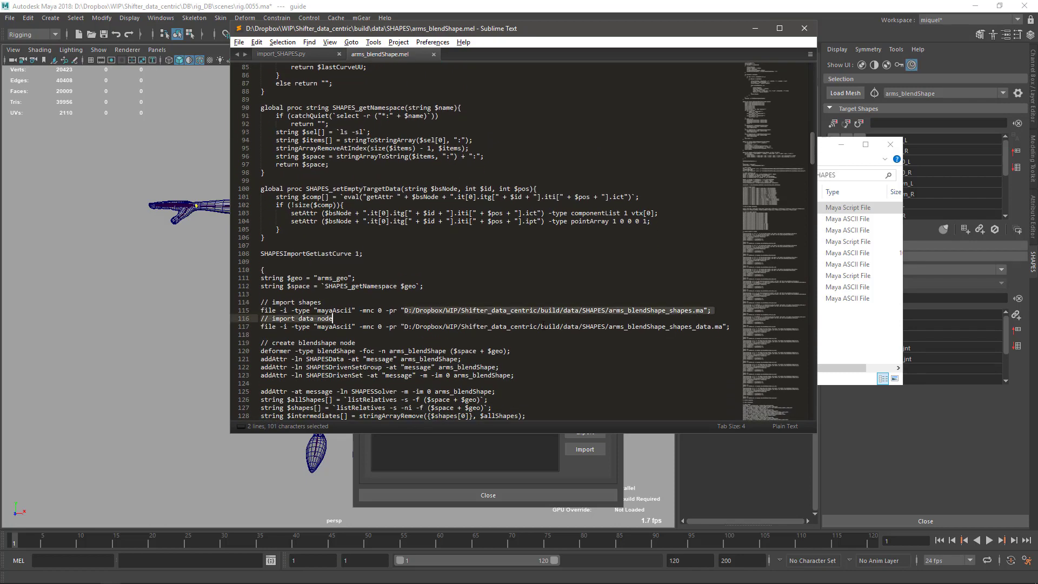
{"action": "left_click_drag", "start_coordinate": [400, 326], "coordinate": [533, 335]}
{"action": "scroll", "coordinate": [458, 313], "scroll_direction": "down", "scroll_amount": 19}
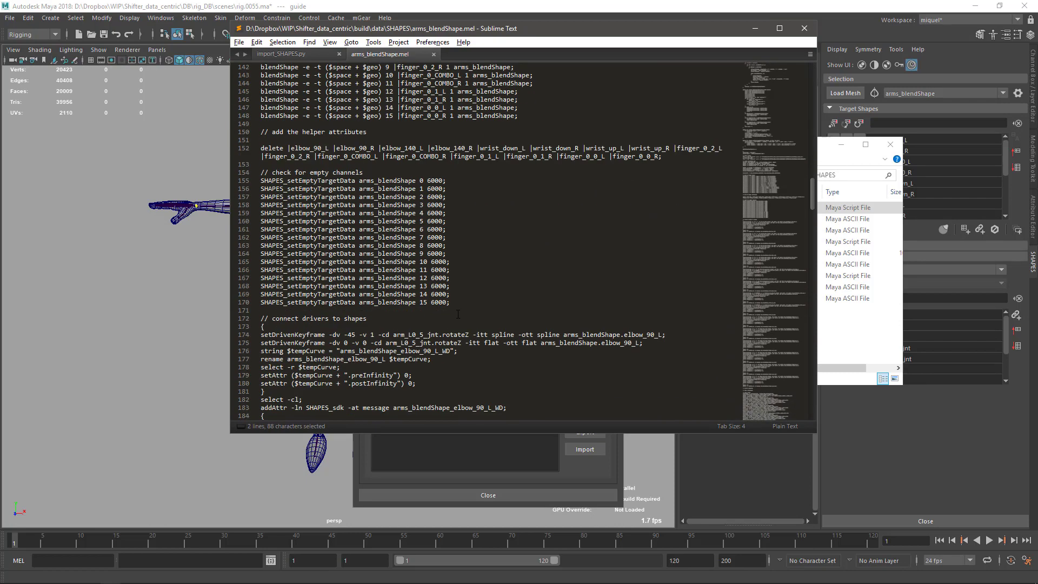
{"action": "scroll", "coordinate": [458, 314], "scroll_direction": "up", "scroll_amount": 20}
{"action": "scroll", "coordinate": [457, 314], "scroll_direction": "down", "scroll_amount": 7}
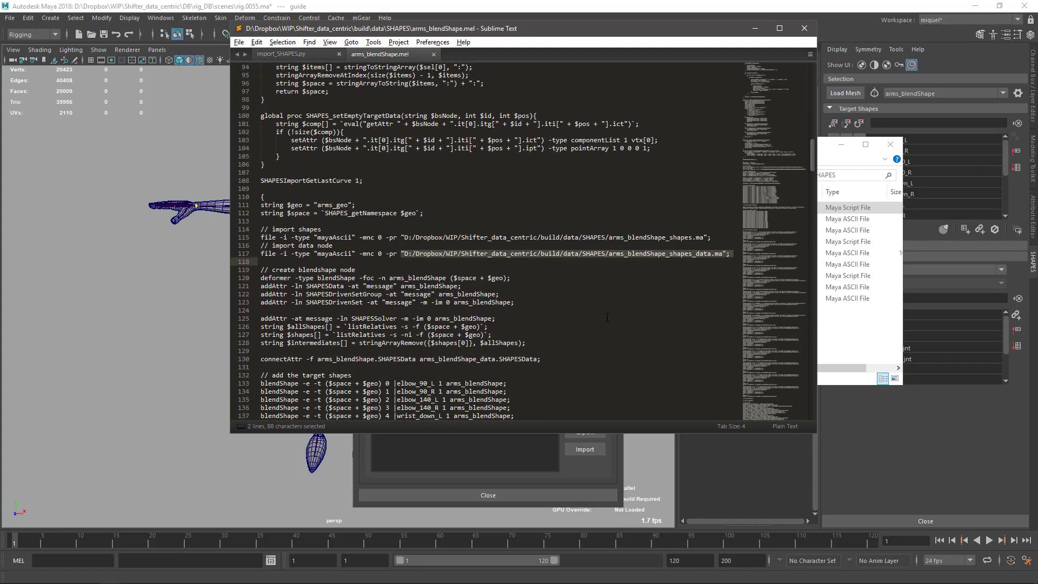
{"action": "left_click", "coordinate": [409, 245]}
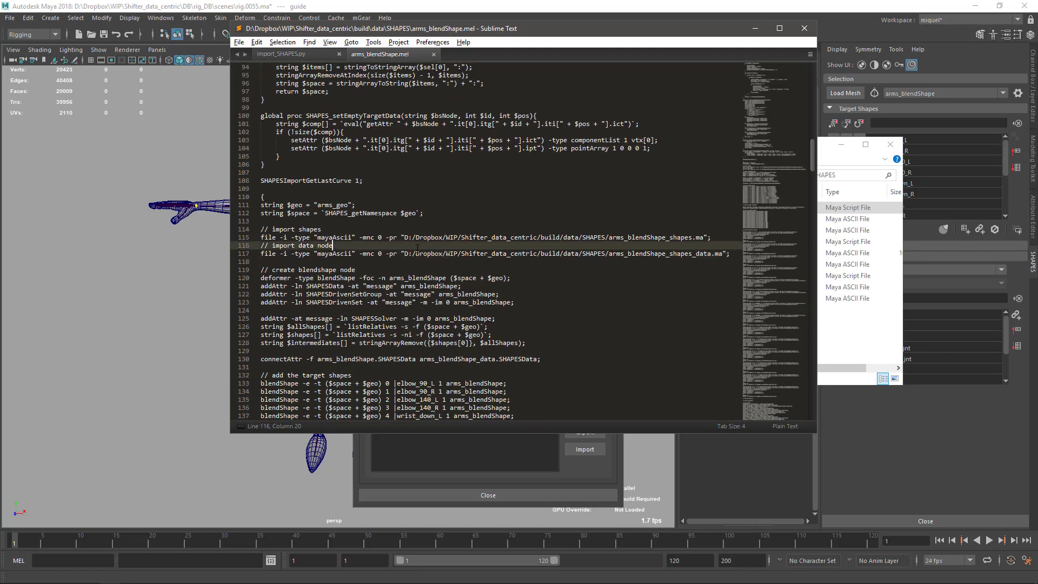
{"action": "scroll", "coordinate": [406, 242], "scroll_direction": "up", "scroll_amount": 1}
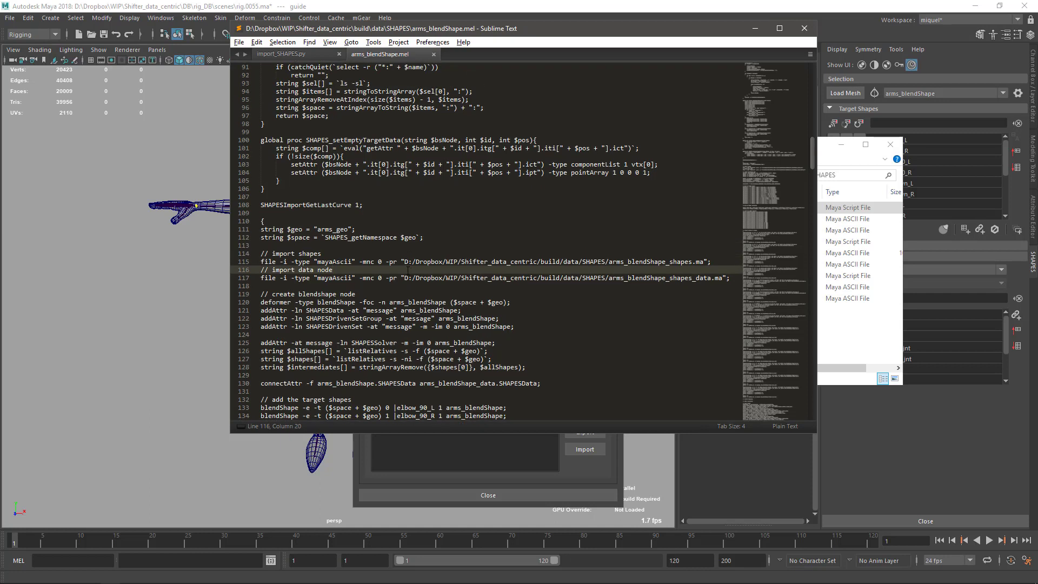
{"action": "left_click_drag", "start_coordinate": [403, 262], "coordinate": [703, 262]}
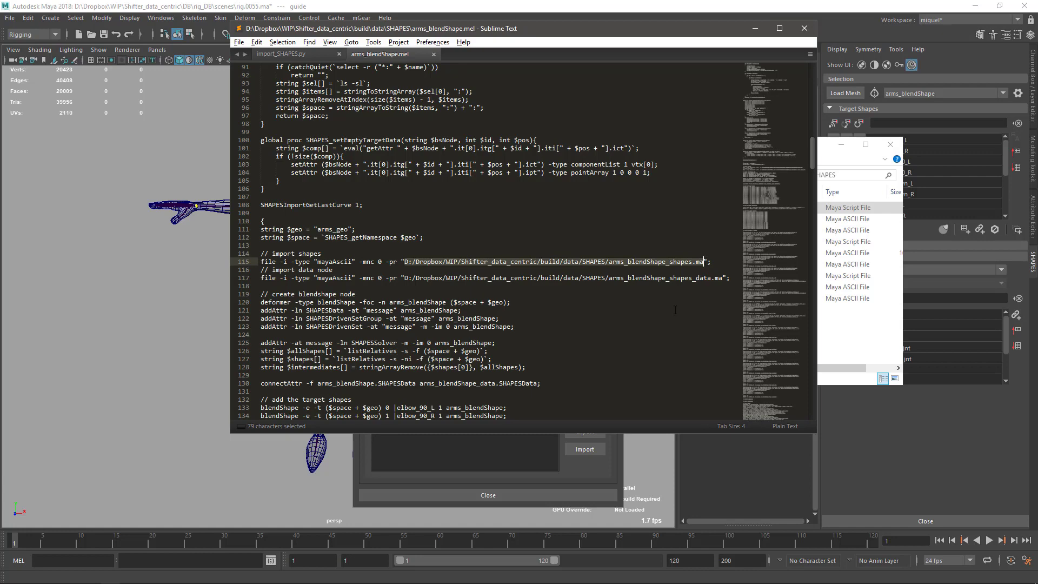
{"action": "key", "text": "ctrl+c"}
{"action": "left_click", "coordinate": [281, 54]}
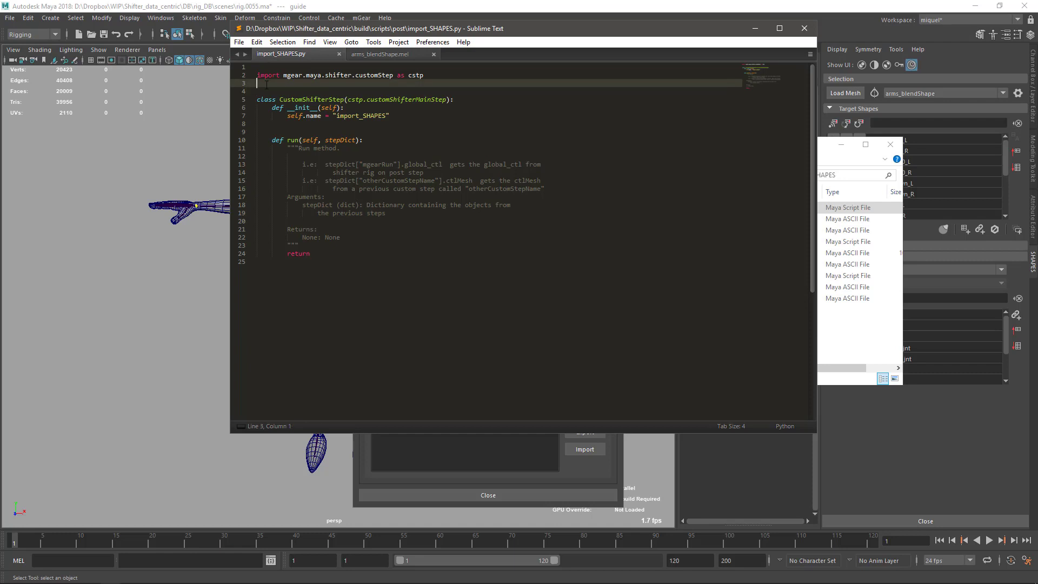
Add 'from maya import mel' on line 3 of import_SHAPES.py.
{"action": "type", "text": "impo"}
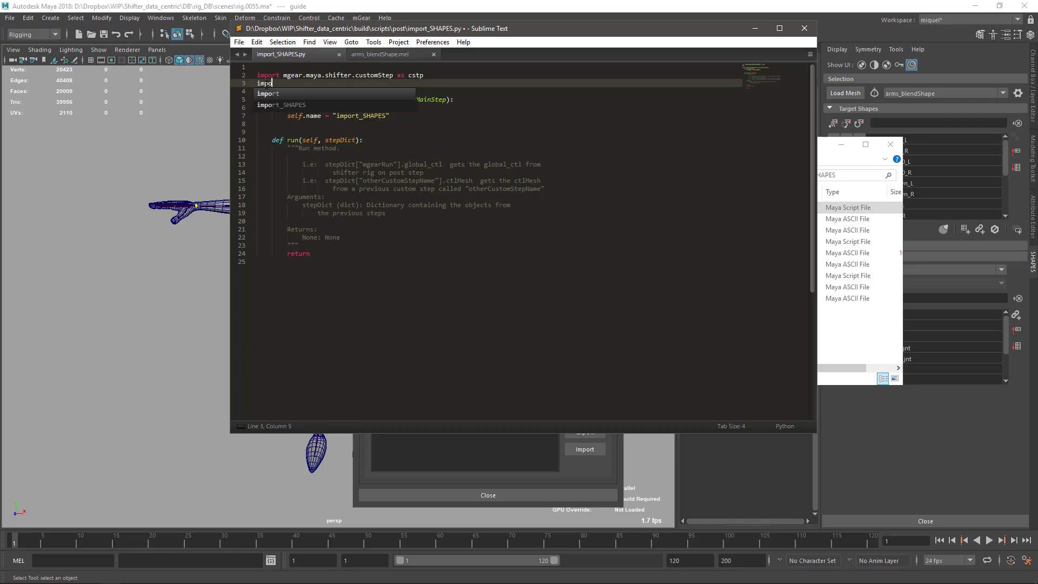
{"action": "key", "text": "BackSpace"}
{"action": "key", "text": "BackSpace"}
{"action": "key", "text": "BackSpace"}
{"action": "key", "text": "BackSpace"}
{"action": "type", "text": "from "}
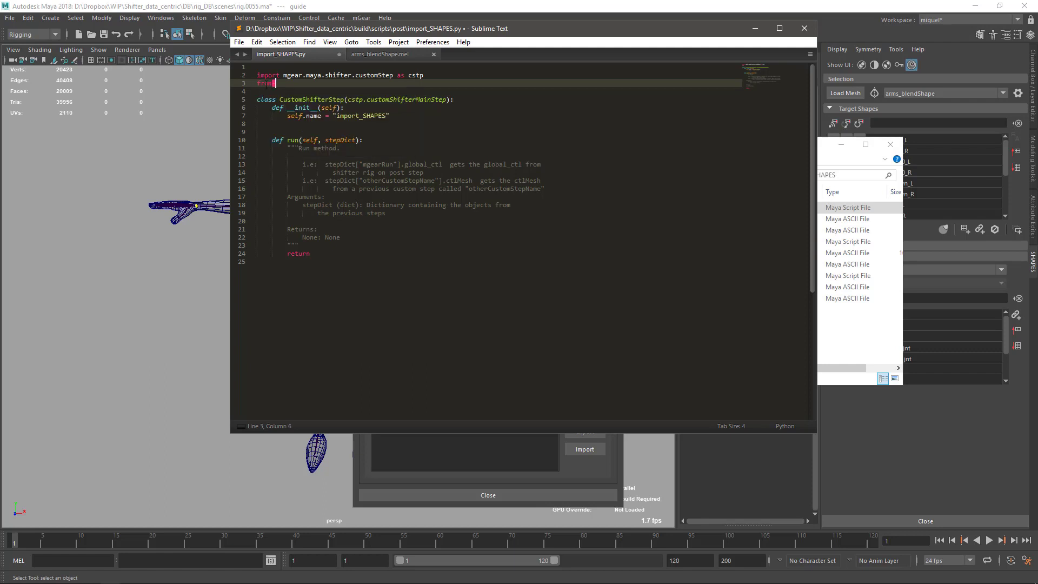
{"action": "type", "text": "maya import mel"}
Replace the return on line 24 with mel.eval('source "…";') using the pasted arms_blendShape_shapes.ma path.
{"action": "double_click", "coordinate": [309, 254]}
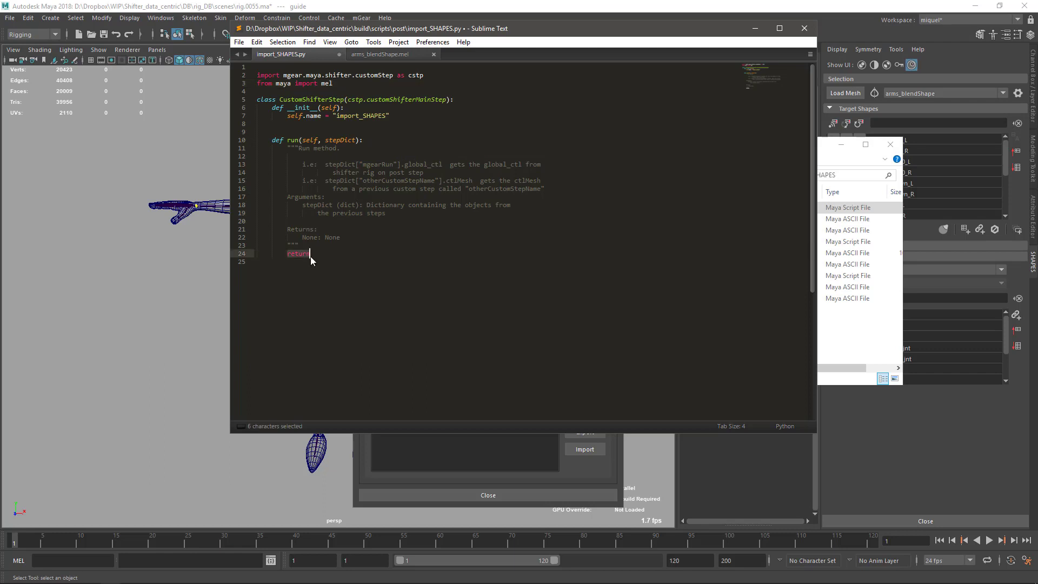
{"action": "type", "text": "mel.ev"}
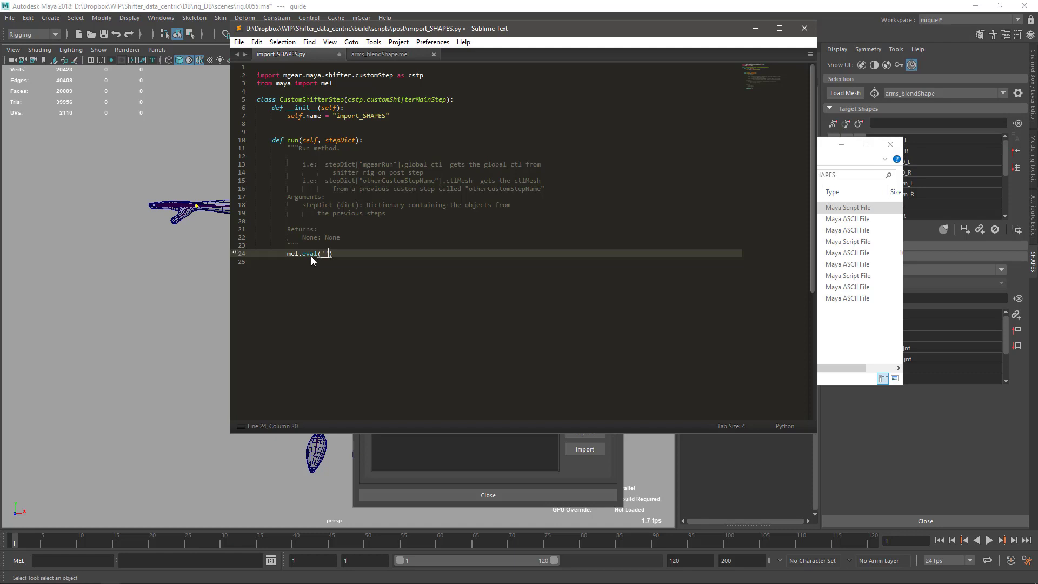
{"action": "type", "text": "al('source"}
{"action": "type", "text": " ''"}
{"action": "key", "text": "BackSpace"}
{"action": "key", "text": "BackSpace"}
{"action": "type", "text": "\"\"'"}
{"action": "key", "text": "Left"}
{"action": "key", "text": "Left"}
{"action": "key", "text": "ctrl+v"}
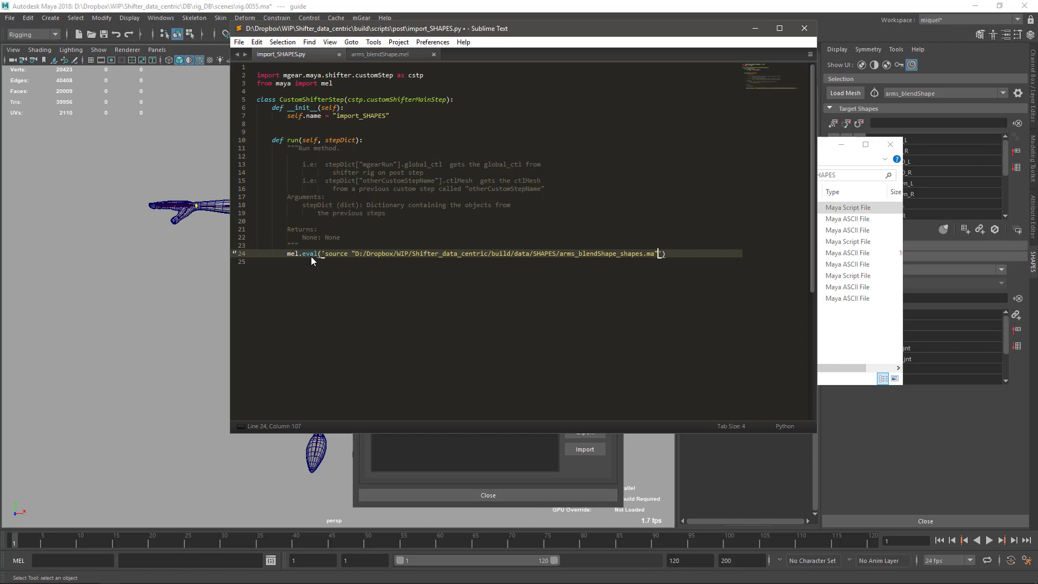
{"action": "type", "text": ";"}
{"action": "left_click", "coordinate": [854, 327]}
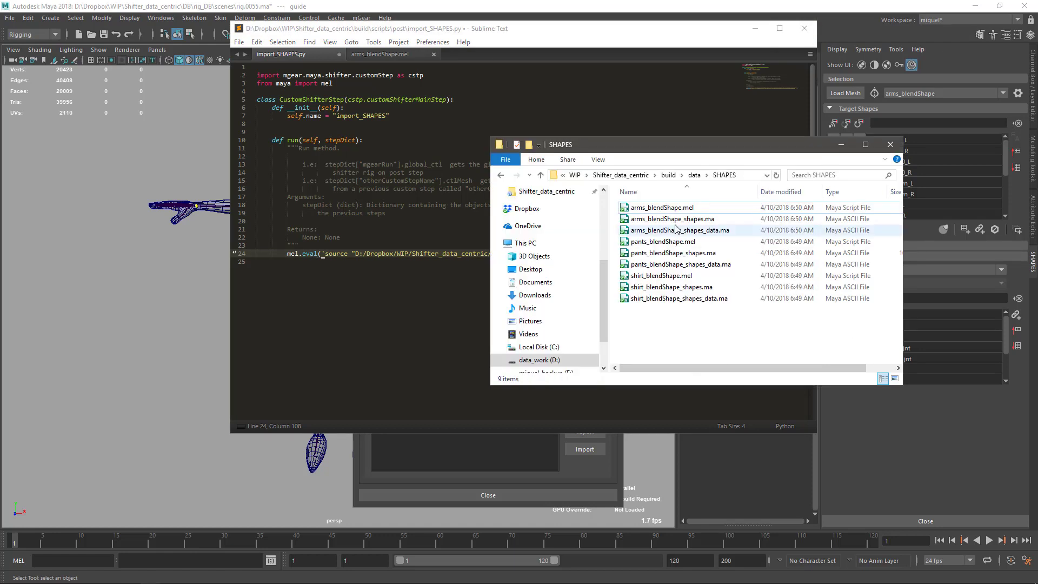
Swap the file name on line 24 for arms_blendShape.mel, copied from the SHAPES folder.
{"action": "left_click", "coordinate": [672, 209]}
{"action": "left_click", "coordinate": [671, 209]}
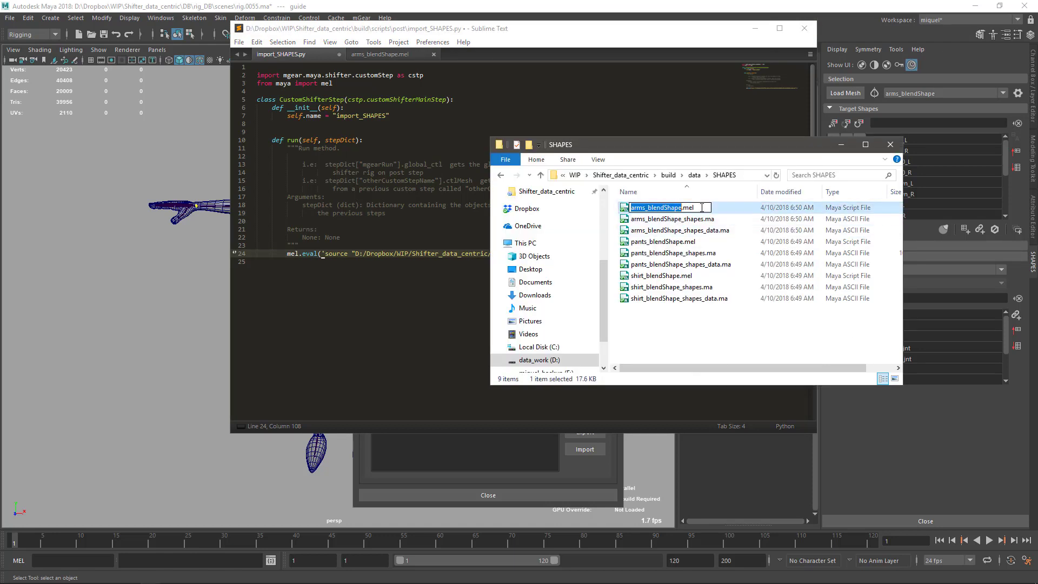
{"action": "left_click_drag", "start_coordinate": [701, 207], "coordinate": [632, 205]}
{"action": "left_click", "coordinate": [426, 314]}
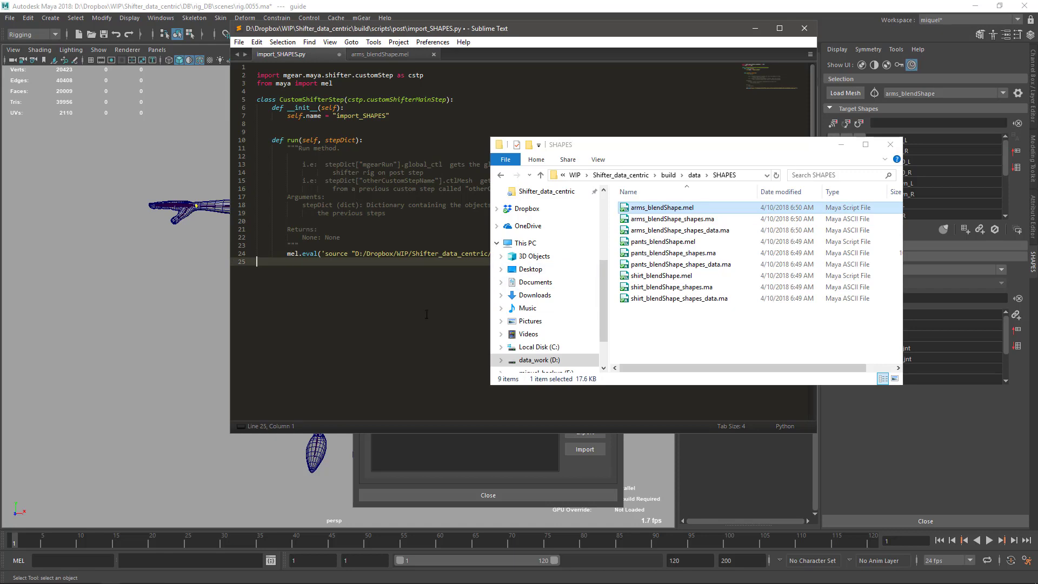
{"action": "left_click", "coordinate": [841, 145]}
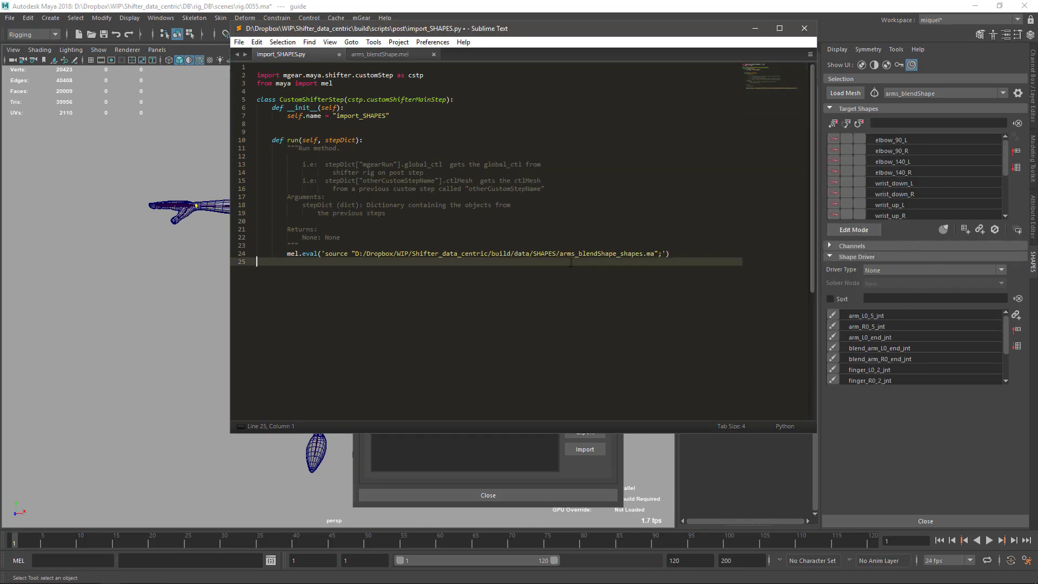
{"action": "left_click_drag", "start_coordinate": [560, 254], "coordinate": [287, 253]}
{"action": "key", "text": "ctrl+v"}
Duplicate the mel.eval source line twice below line 24.
{"action": "left_click", "coordinate": [499, 298]}
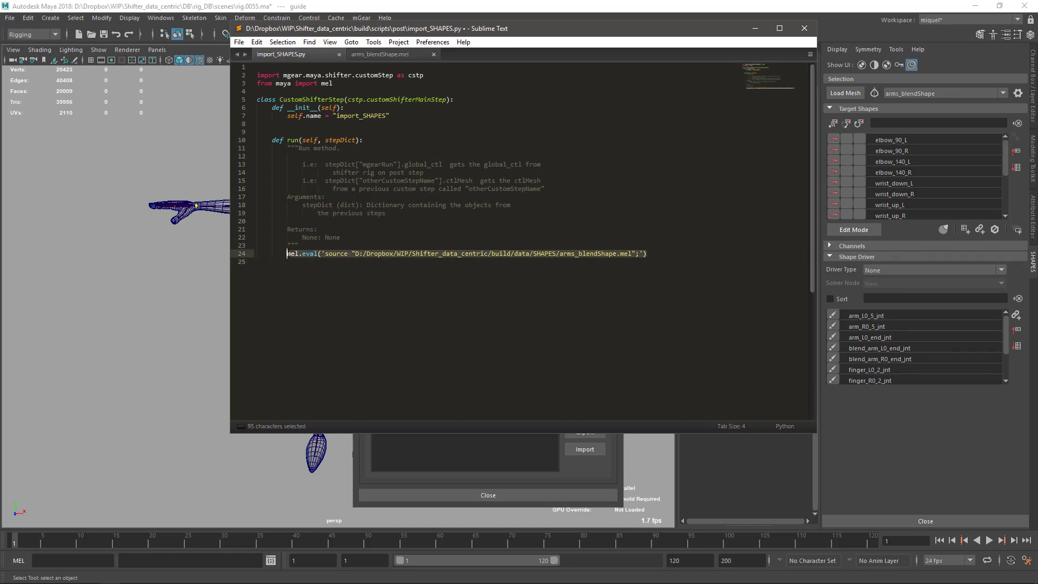
{"action": "key", "text": "ctrl+c"}
{"action": "left_click", "coordinate": [318, 274]}
{"action": "left_click", "coordinate": [654, 253]}
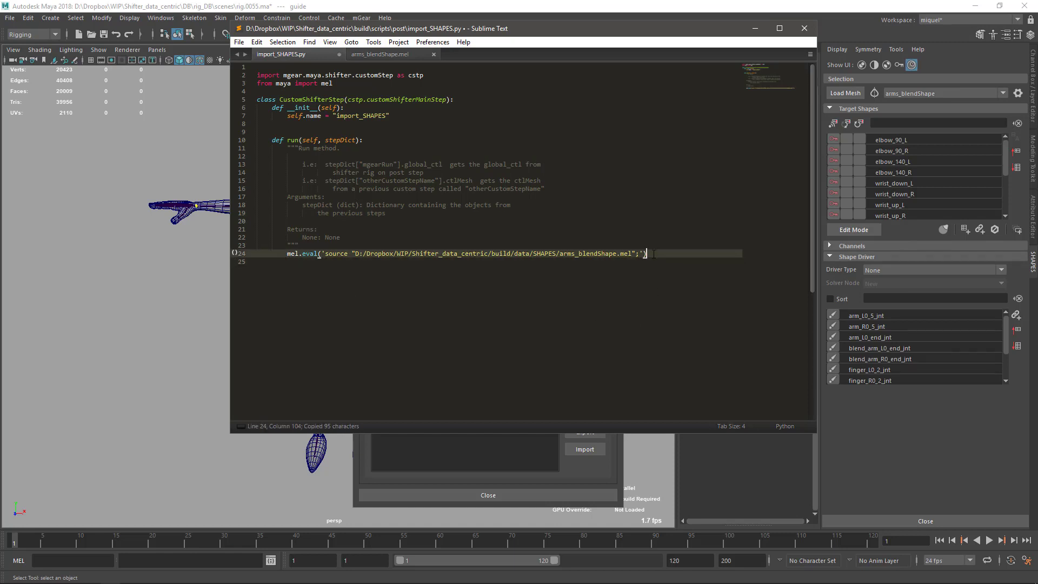
{"action": "key", "text": "Return"}
{"action": "key", "text": "ctrl+v"}
{"action": "key", "text": "Return"}
{"action": "key", "text": "ctrl+v"}
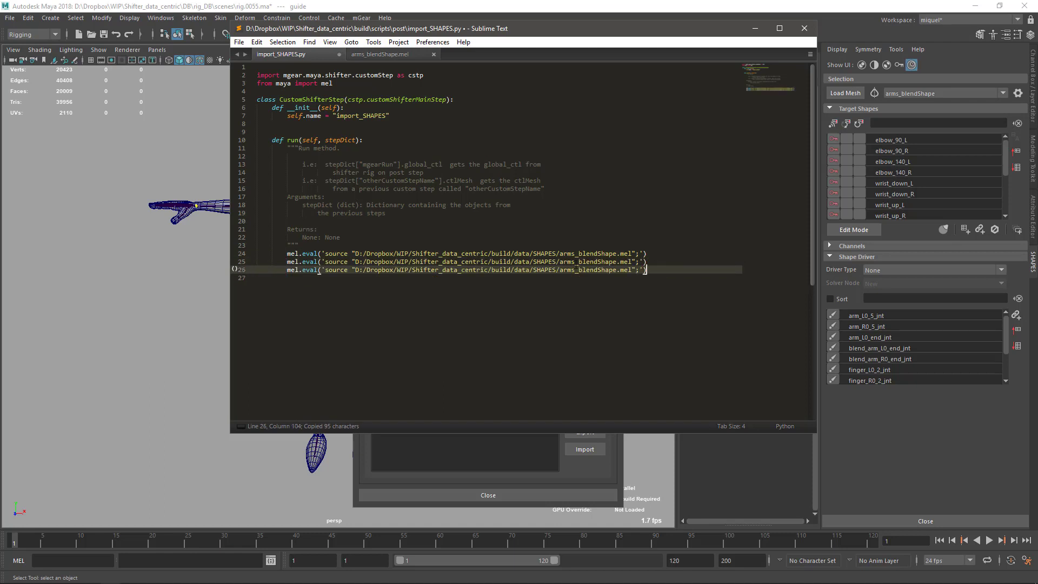
Change the copies to source pants_blendShape.mel and shirt_blendShape.mel, then save import_SHAPES.py.
{"action": "left_click", "coordinate": [576, 261]}
{"action": "key", "text": "BackSpace"}
{"action": "key", "text": "BackSpace"}
{"action": "key", "text": "BackSpace"}
{"action": "key", "text": "BackSpace"}
{"action": "type", "text": "pants"}
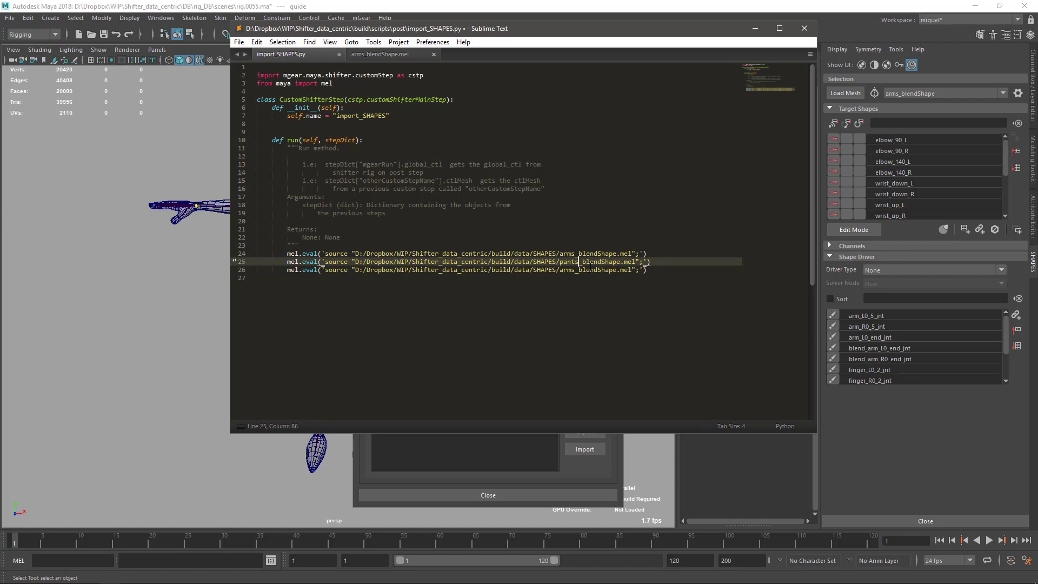
{"action": "left_click", "coordinate": [575, 269]}
{"action": "key", "text": "BackSpace"}
{"action": "key", "text": "BackSpace"}
{"action": "key", "text": "BackSpace"}
{"action": "key", "text": "BackSpace"}
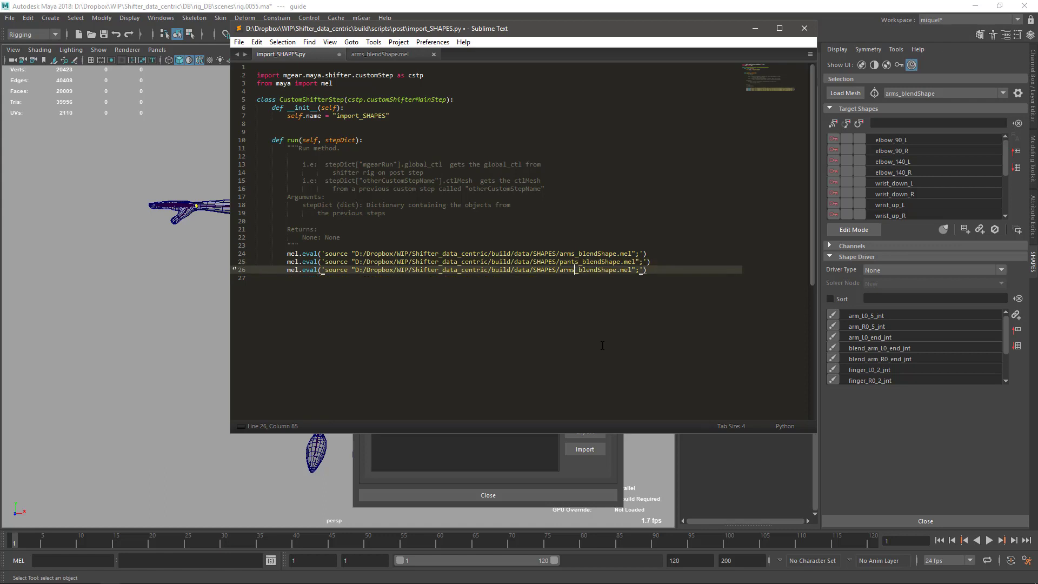
{"action": "type", "text": "shirt"}
{"action": "key", "text": "Down"}
{"action": "key", "text": "ctrl+s"}
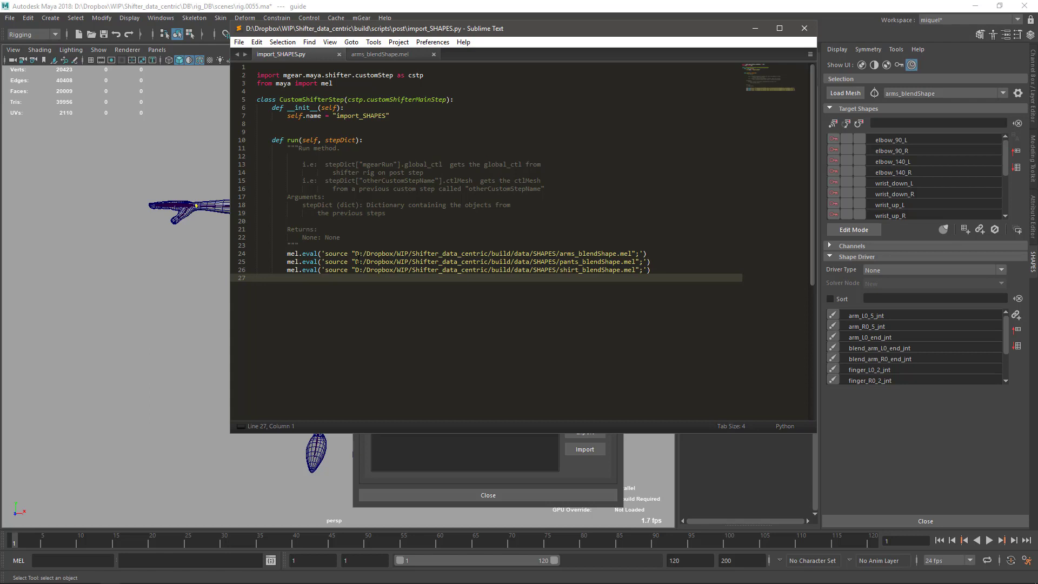
{"action": "left_click_drag", "start_coordinate": [349, 252], "coordinate": [636, 254]}
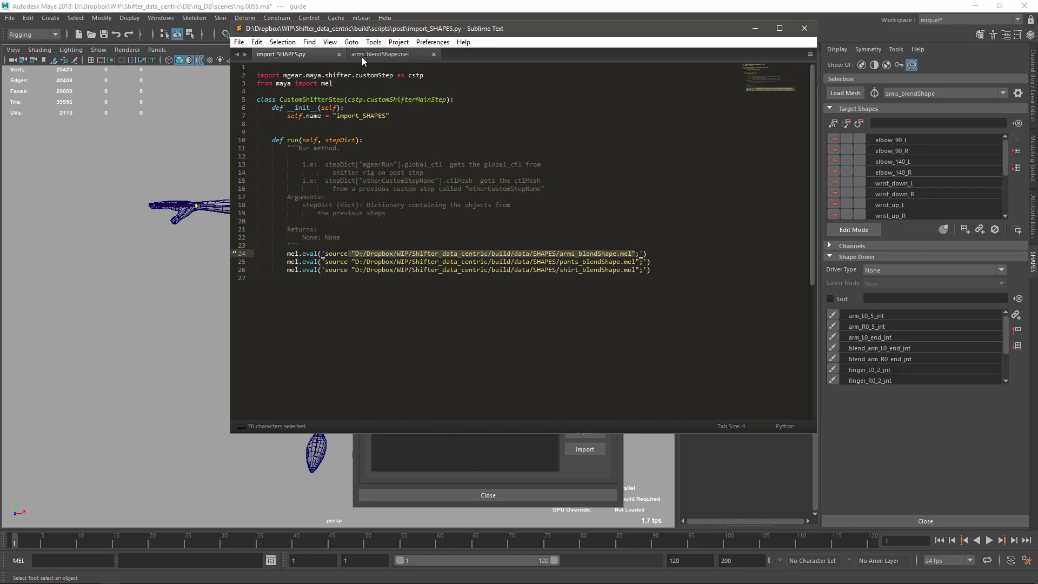
Compare arms_blendShape.mel with import_SHAPES.py, then minimize Sublime Text to show Maya's Custom Steps.
{"action": "left_click", "coordinate": [380, 54]}
{"action": "scroll", "coordinate": [509, 236], "scroll_direction": "up", "scroll_amount": 1}
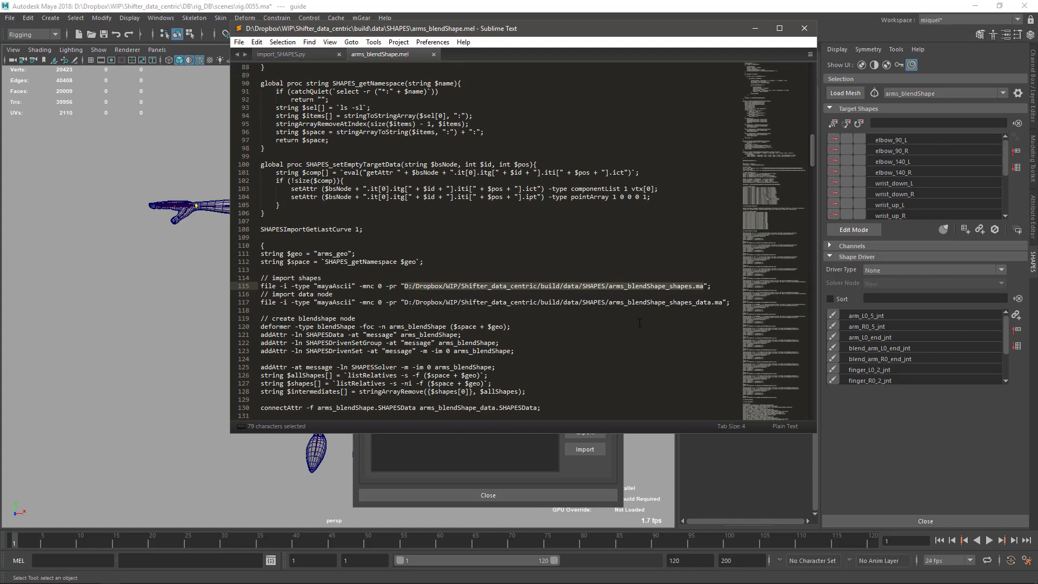
{"action": "scroll", "coordinate": [640, 323], "scroll_direction": "up", "scroll_amount": 20}
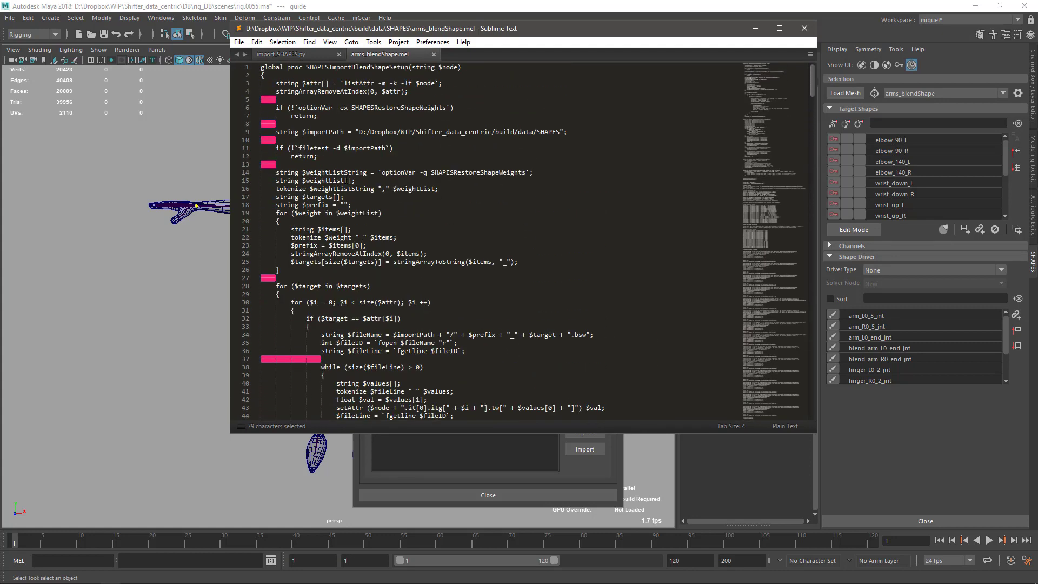
{"action": "left_click", "coordinate": [280, 54]}
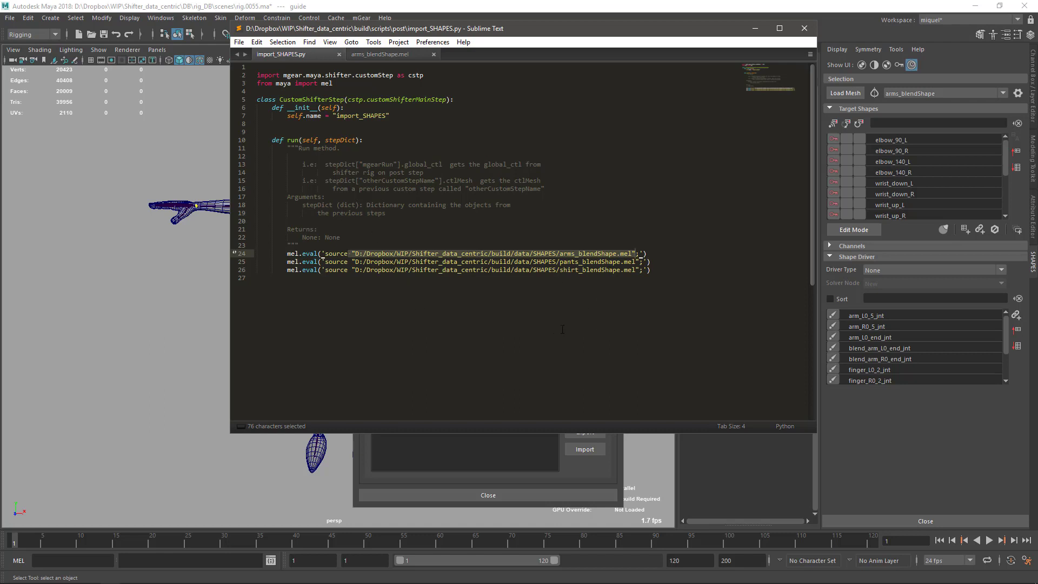
{"action": "left_click_drag", "start_coordinate": [590, 26], "coordinate": [534, 56]}
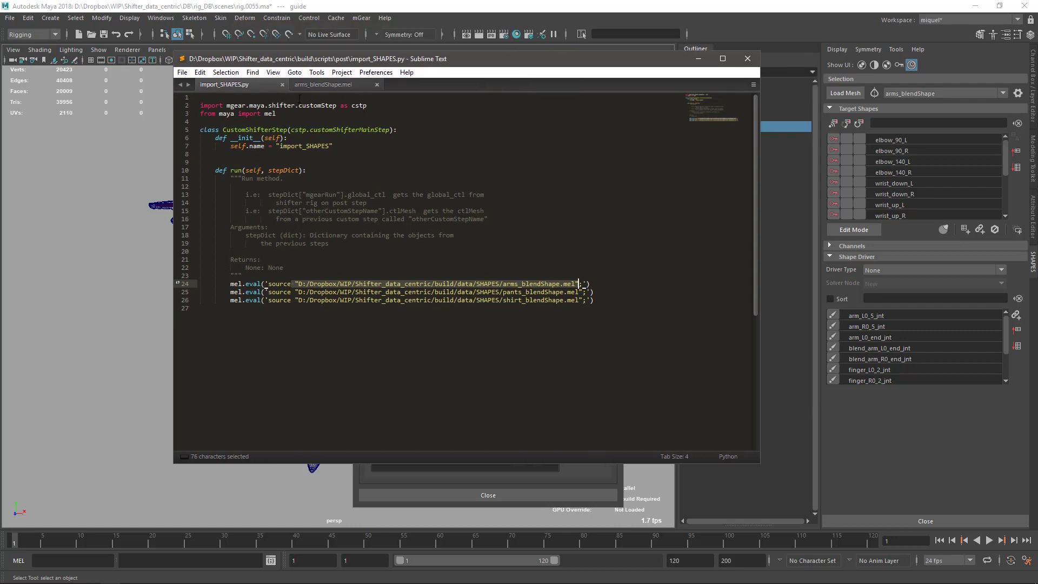
{"action": "left_click", "coordinate": [348, 83]}
{"action": "left_click", "coordinate": [409, 219]}
{"action": "left_click", "coordinate": [222, 84]}
{"action": "left_click", "coordinate": [455, 210]}
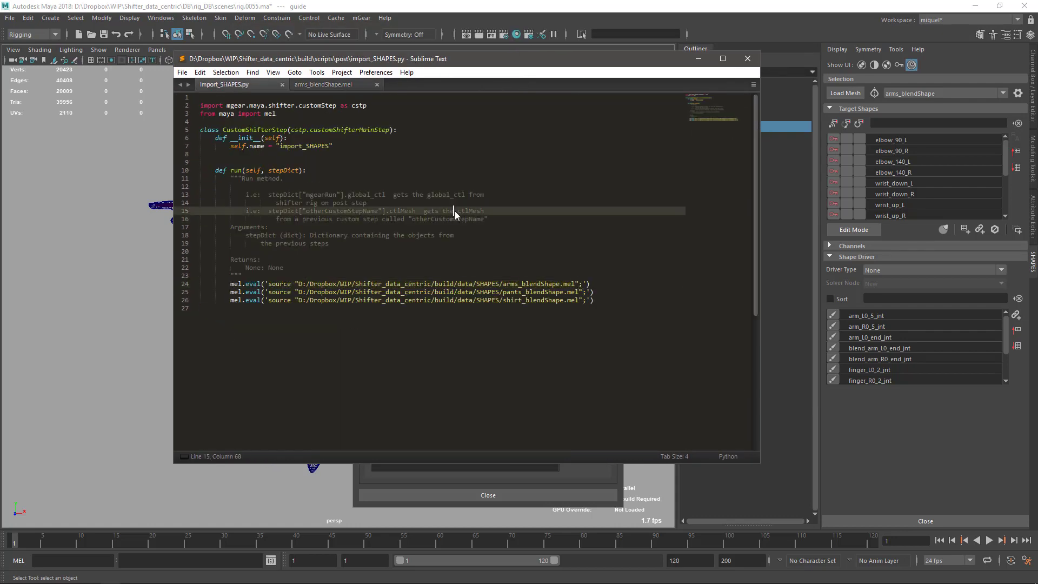
{"action": "left_click", "coordinate": [697, 59]}
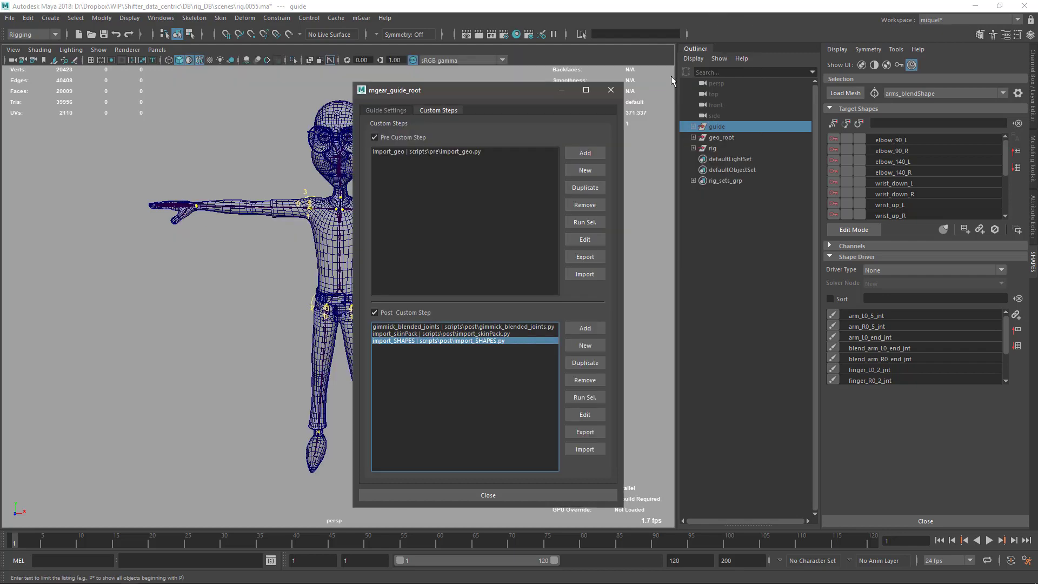
Delete the geo_root and rig groups and increment-save the scene as rig.0056.ma.
{"action": "left_click", "coordinate": [456, 495]}
{"action": "left_click", "coordinate": [716, 138]}
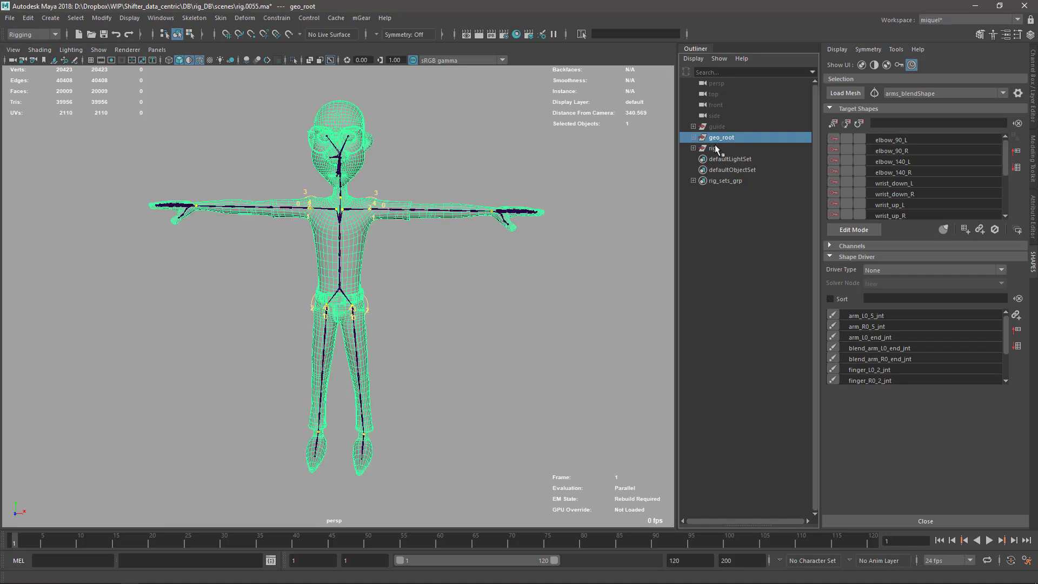
{"action": "left_click", "coordinate": [714, 149], "text": "ctrl"}
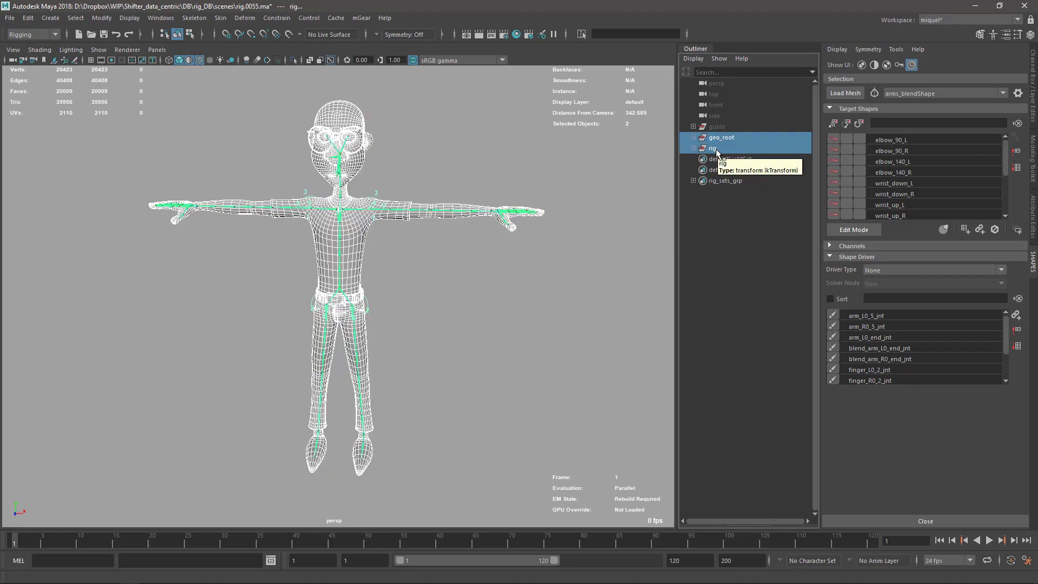
{"action": "key", "text": "Delete"}
{"action": "key", "text": "ctrl+alt+s"}
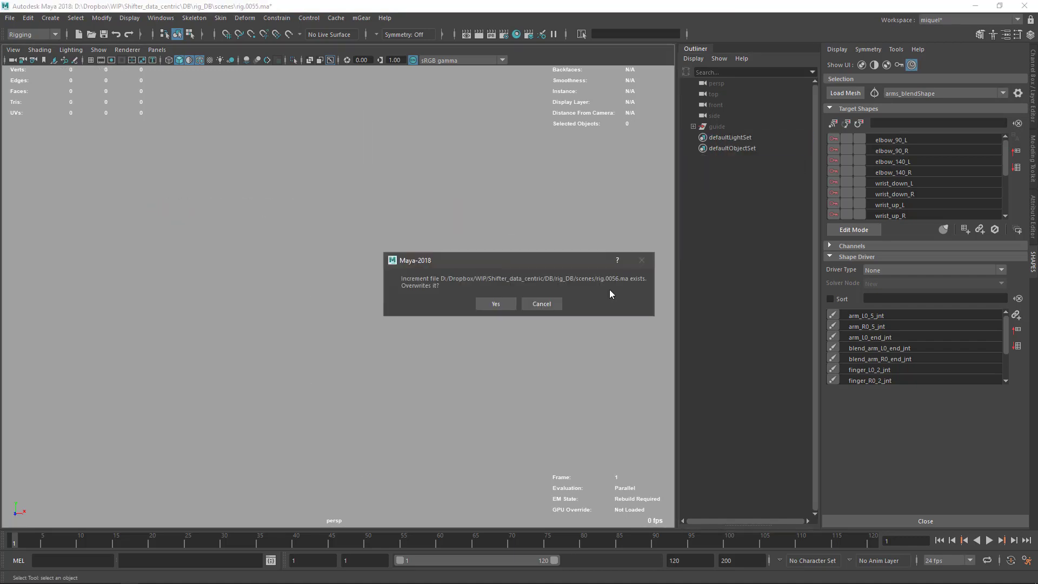
{"action": "left_click", "coordinate": [496, 303]}
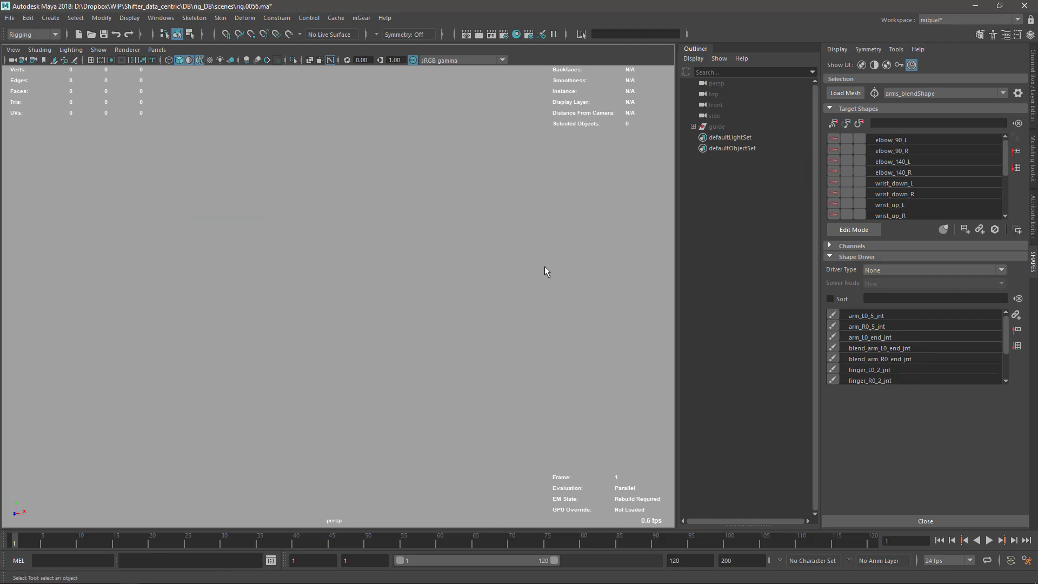
Build the rig from the guide and review the log's missing IKWorldOri warning in neck_C0_root.
{"action": "left_click", "coordinate": [717, 127]}
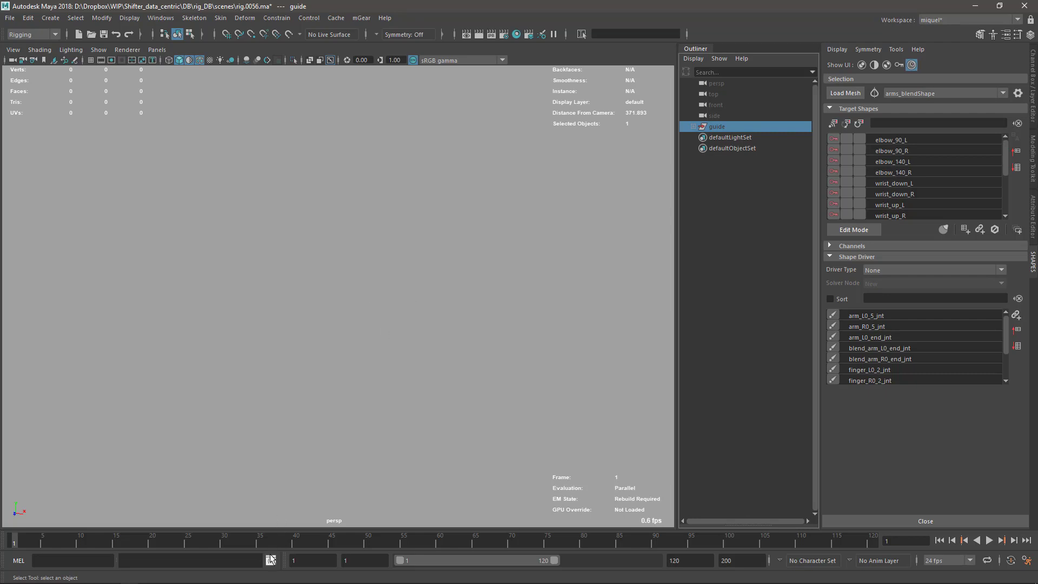
{"action": "key", "text": "g"}
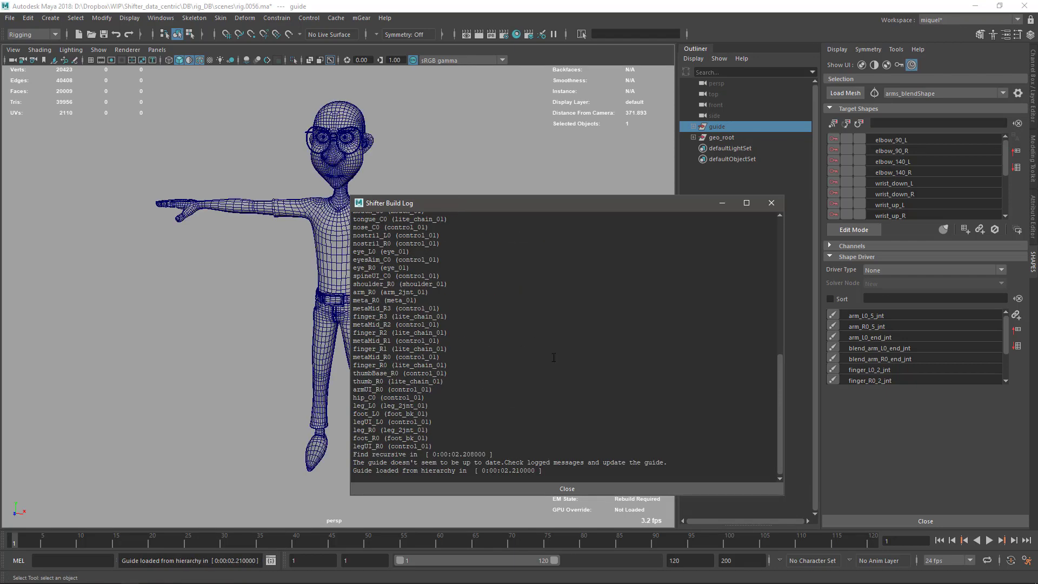
{"action": "left_click_drag", "start_coordinate": [481, 204], "coordinate": [418, 170]}
{"action": "scroll", "coordinate": [503, 313], "scroll_direction": "up", "scroll_amount": 5}
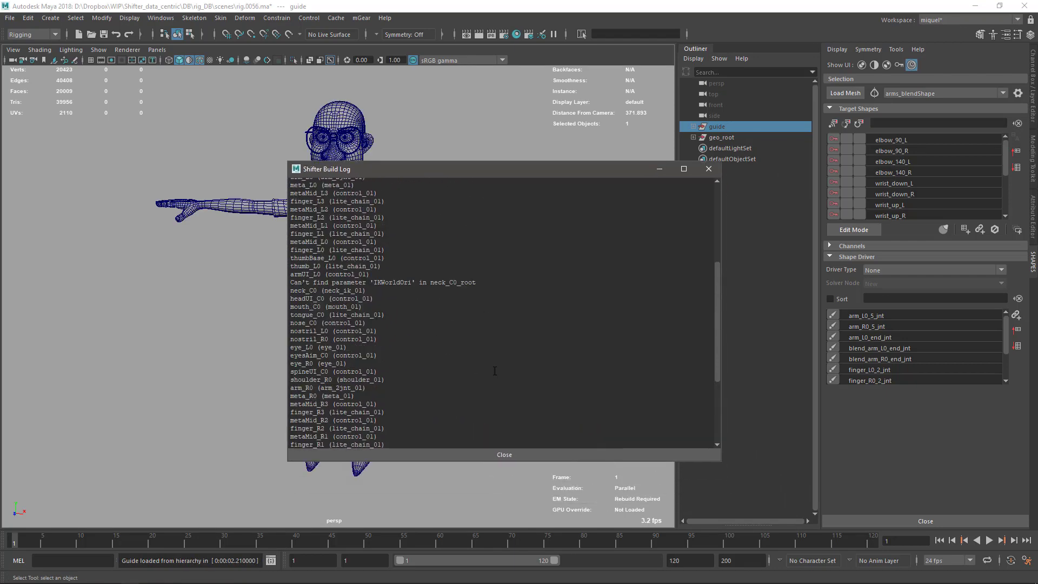
{"action": "left_click_drag", "start_coordinate": [313, 282], "coordinate": [501, 285]}
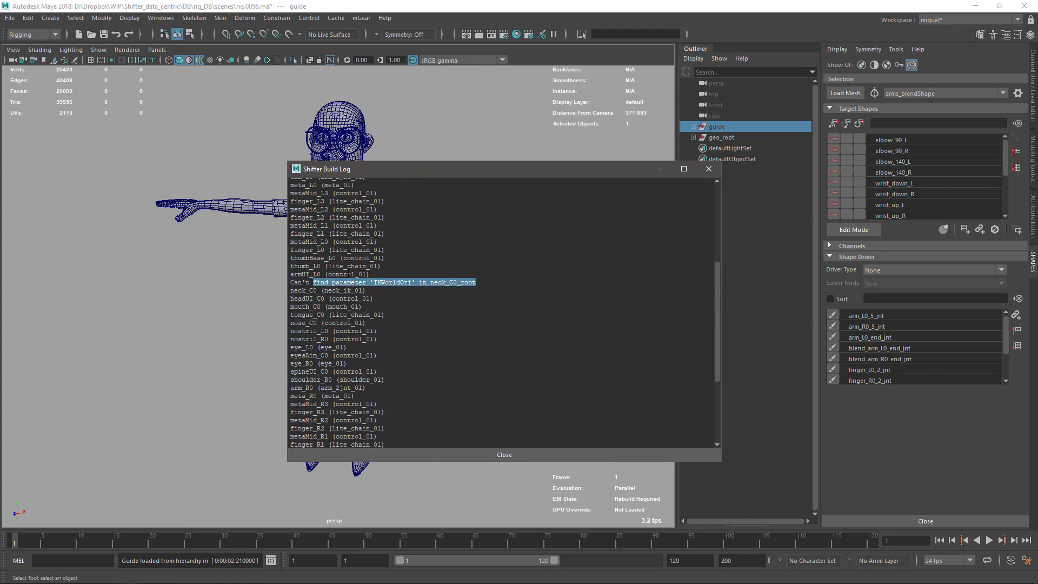
{"action": "left_click_drag", "start_coordinate": [357, 172], "coordinate": [300, 163]}
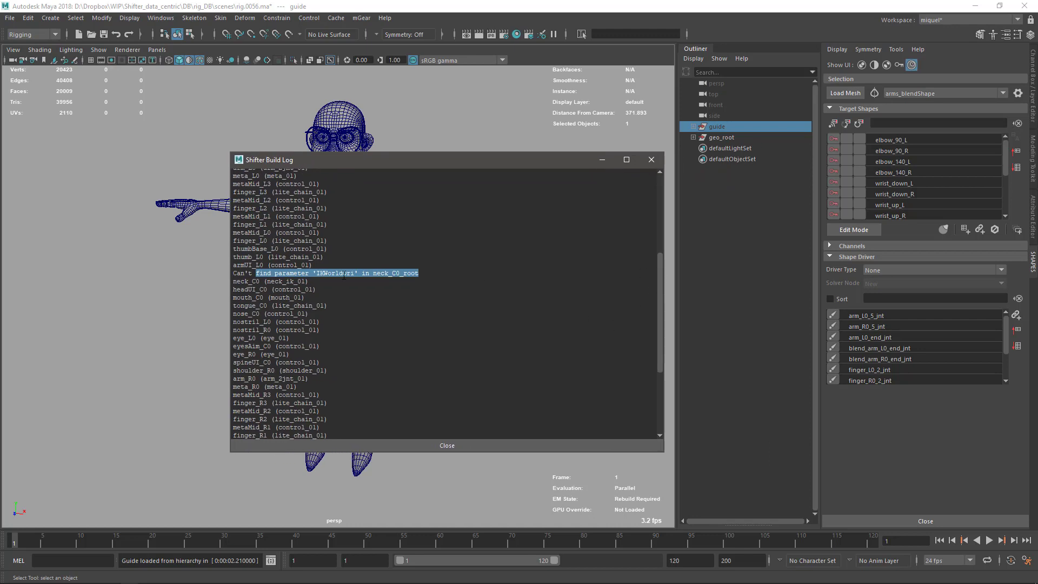
{"action": "left_click_drag", "start_coordinate": [334, 274], "coordinate": [216, 271]}
{"action": "left_click", "coordinate": [651, 159]}
{"action": "left_click", "coordinate": [643, 166]}
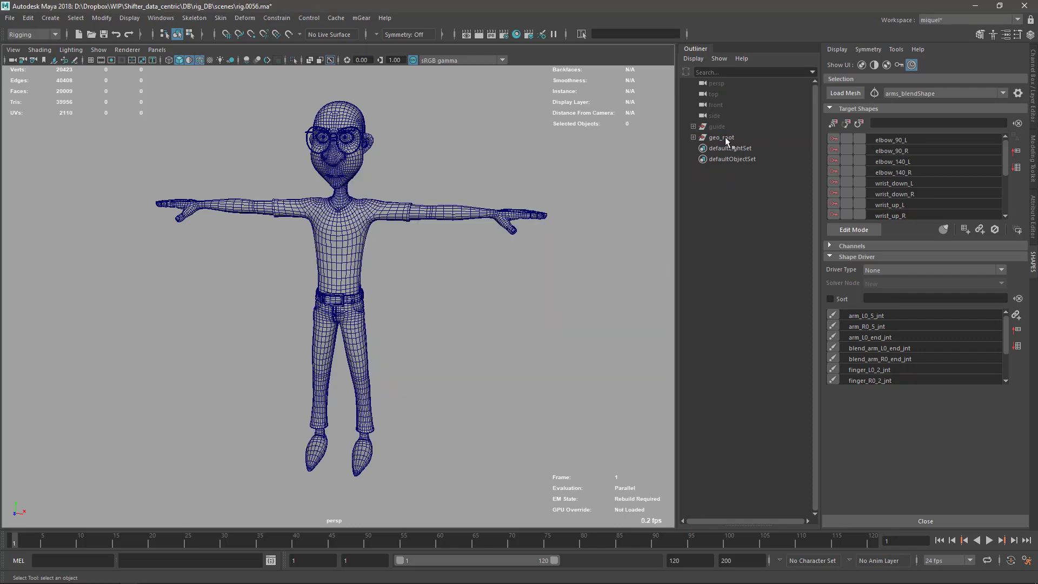
Delete the rebuilt geo_root geometry and clear the shape editor.
{"action": "left_click", "coordinate": [721, 137]}
{"action": "key", "text": "Delete"}
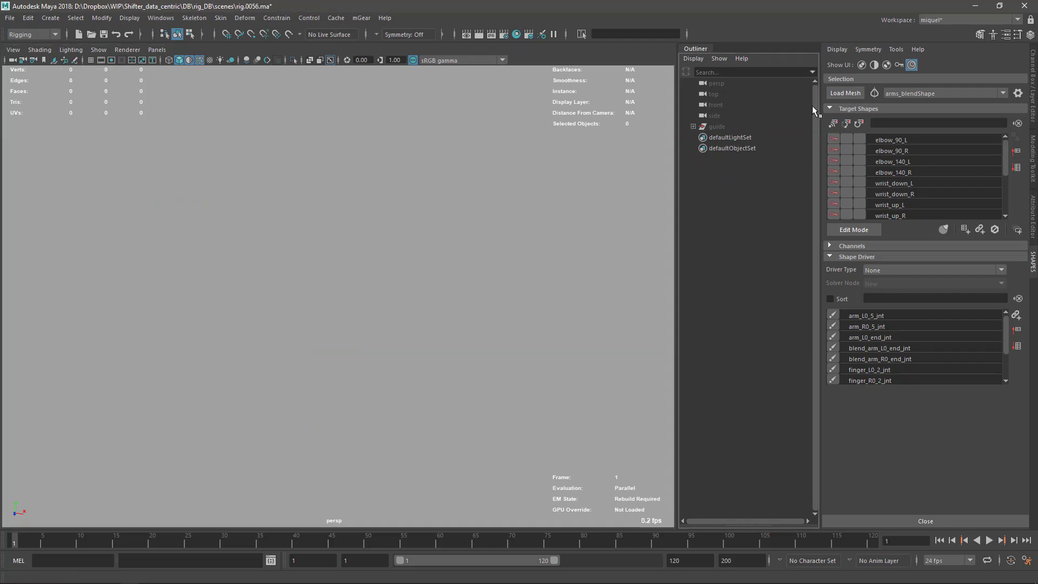
{"action": "left_click", "coordinate": [845, 93]}
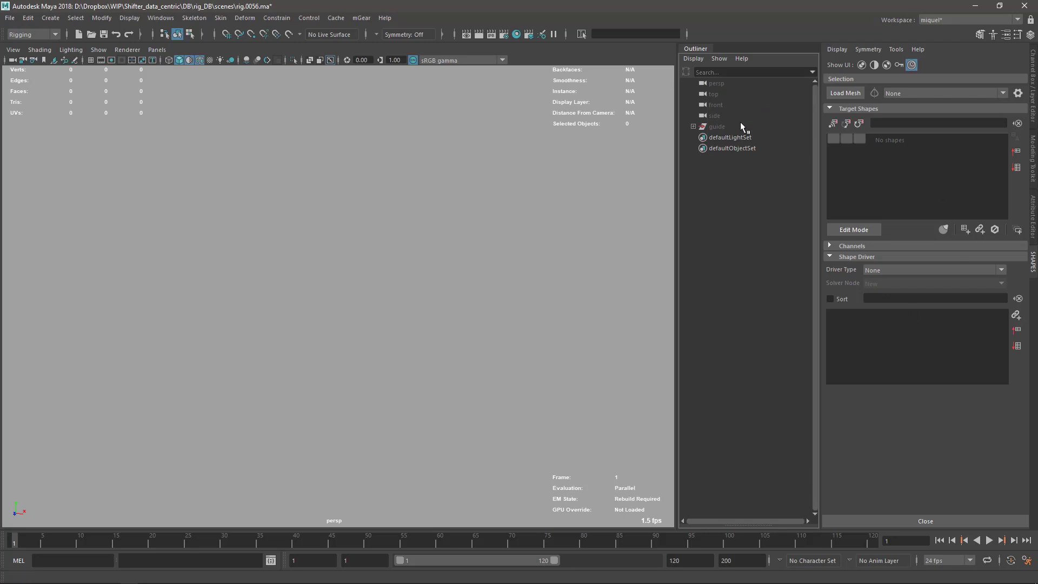
Update the guide with mGear > Shifter > Update Guide and confirm the Script Editor messages.
{"action": "left_click", "coordinate": [726, 127]}
{"action": "left_click", "coordinate": [362, 19]}
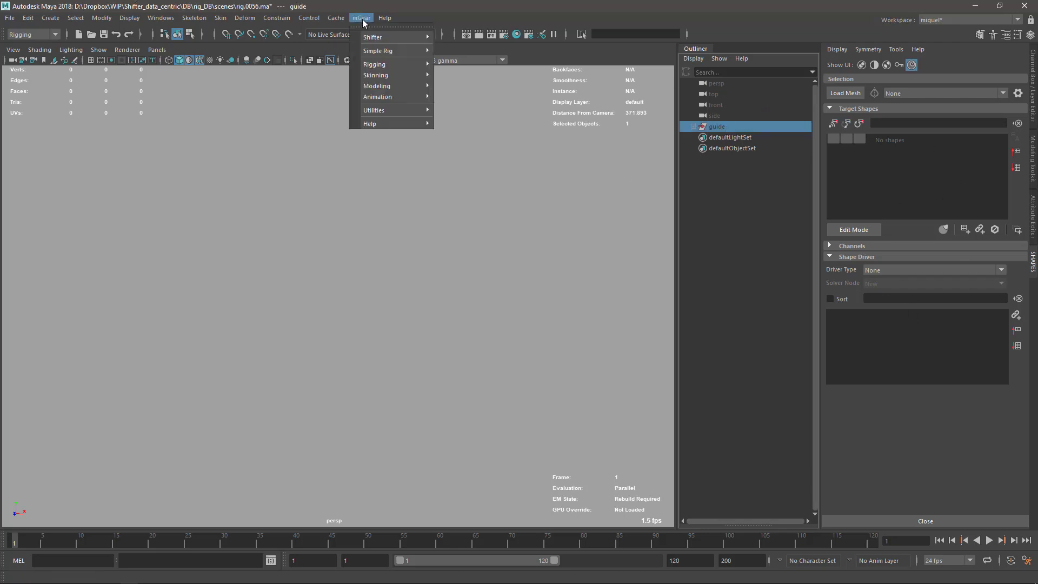
{"action": "mouse_move", "coordinate": [391, 37]}
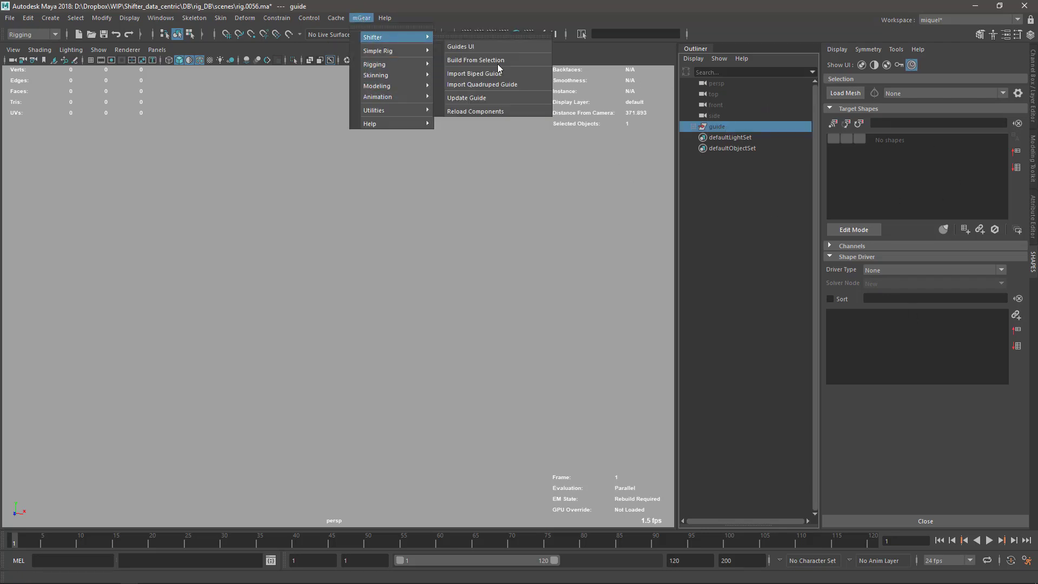
{"action": "left_click", "coordinate": [471, 100]}
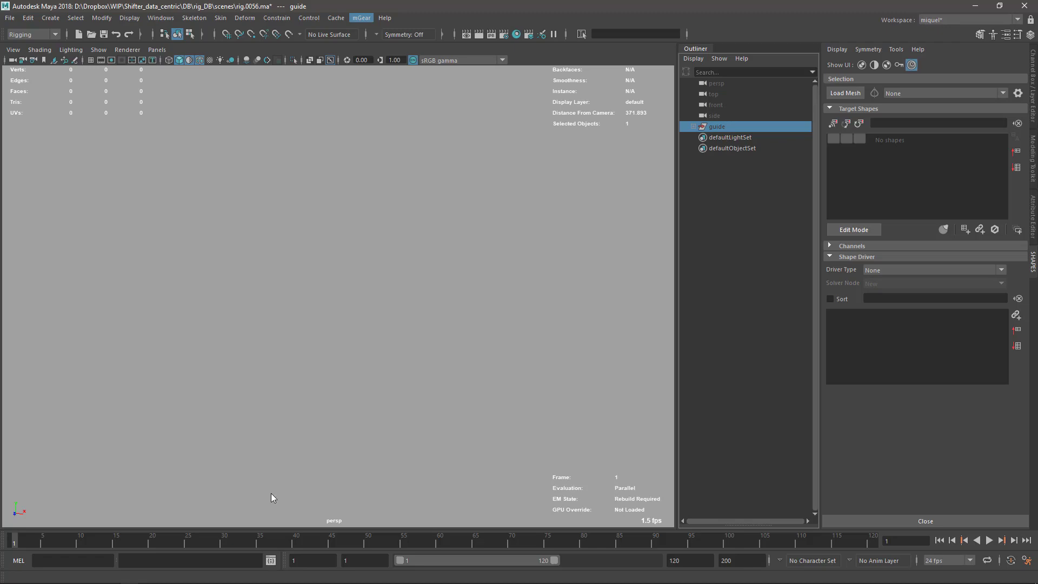
{"action": "left_click", "coordinate": [270, 560]}
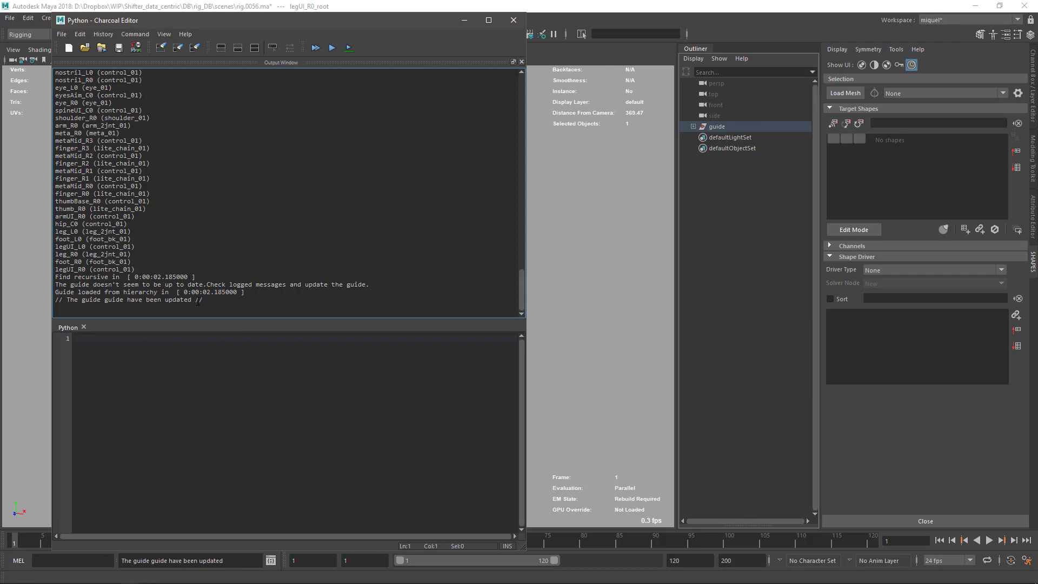
{"action": "left_click_drag", "start_coordinate": [200, 300], "coordinate": [36, 298]}
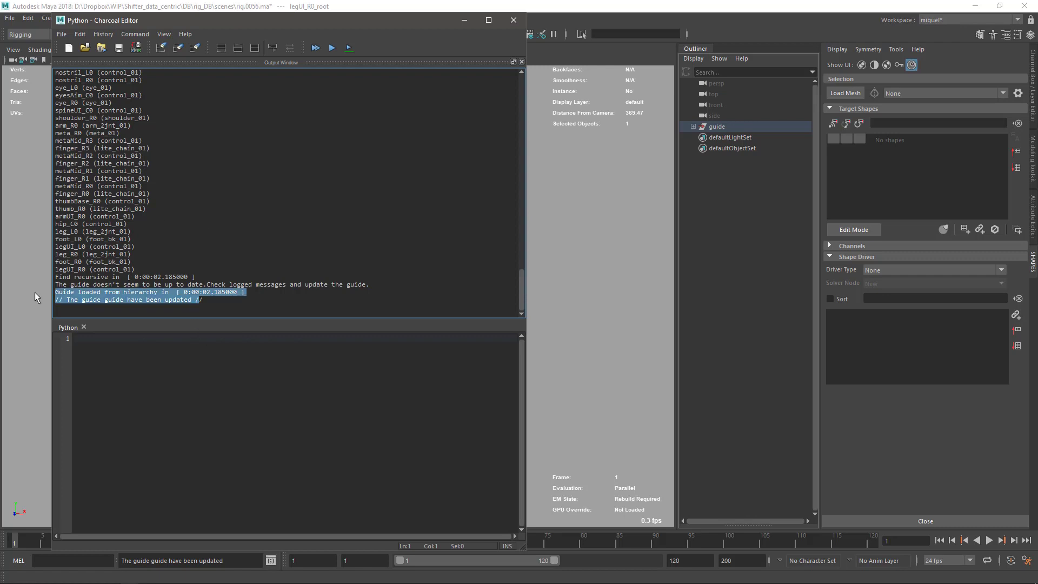
{"action": "left_click", "coordinate": [513, 22]}
{"action": "left_click", "coordinate": [567, 141]}
Increment-save the scene as rig.0057.ma and reselect the guide.
{"action": "key", "text": "ctrl+alt+s"}
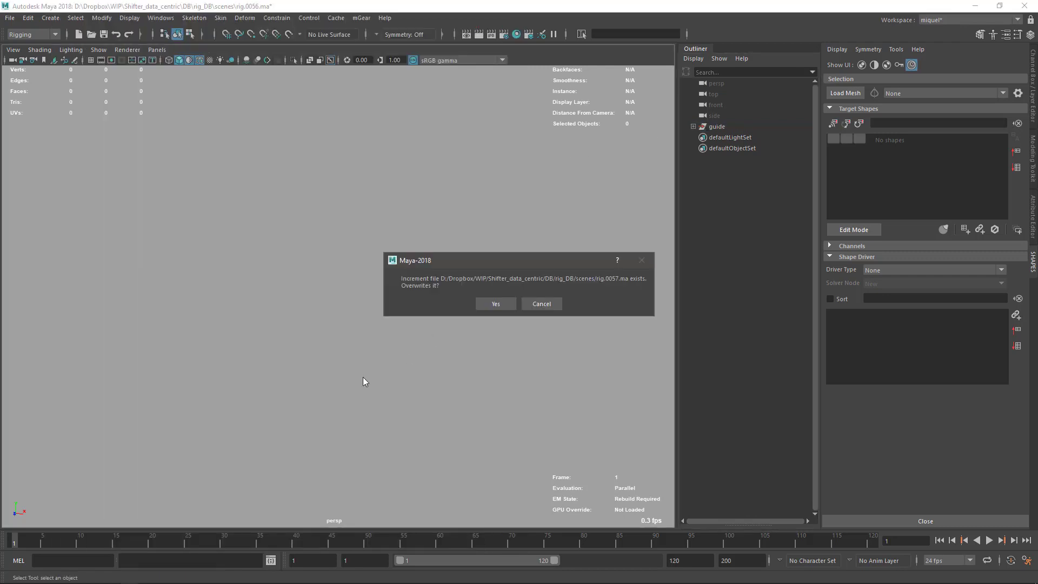
{"action": "left_click", "coordinate": [487, 303]}
{"action": "left_click", "coordinate": [719, 129]}
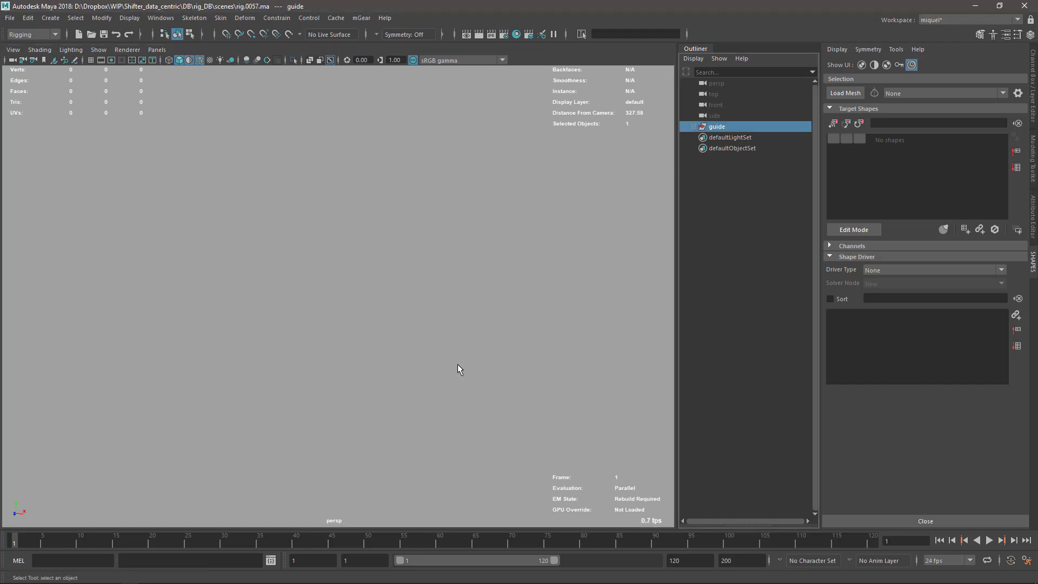
Unhide the guide to inspect it, then hide it again.
{"action": "key", "text": "f"}
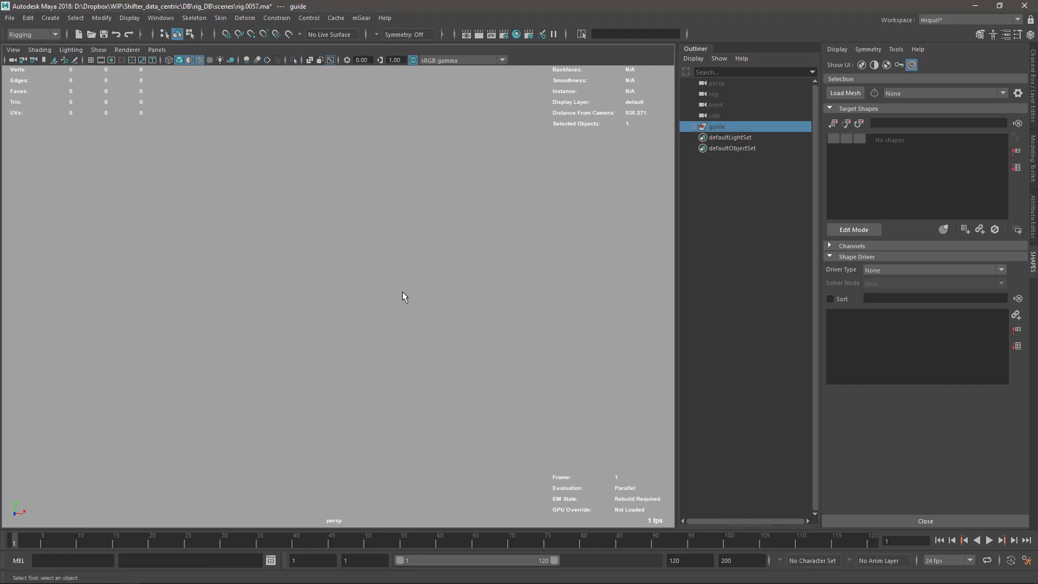
{"action": "key", "text": "shift+h"}
{"action": "scroll", "coordinate": [391, 316], "scroll_direction": "down", "scroll_amount": 4}
{"action": "mouse_move", "coordinate": [295, 330]}
{"action": "left_mouse_down", "text": "alt"}
{"action": "mouse_move", "coordinate": [391, 334]}
{"action": "mouse_move", "coordinate": [291, 339]}
{"action": "left_mouse_up", "text": "alt"}
{"action": "key", "text": "ctrl+h"}
Rebuild the rig, note the import_SHAPES failure at arms_blendShape.mel line 335, and bring up SHAPES.
{"action": "key", "text": "g"}
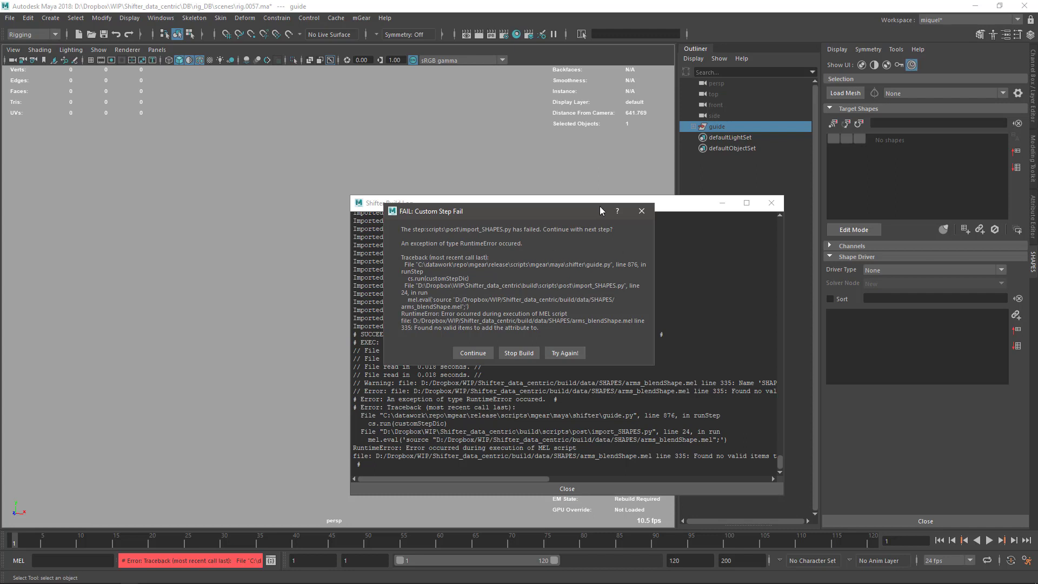
{"action": "left_click_drag", "start_coordinate": [518, 215], "coordinate": [422, 133]}
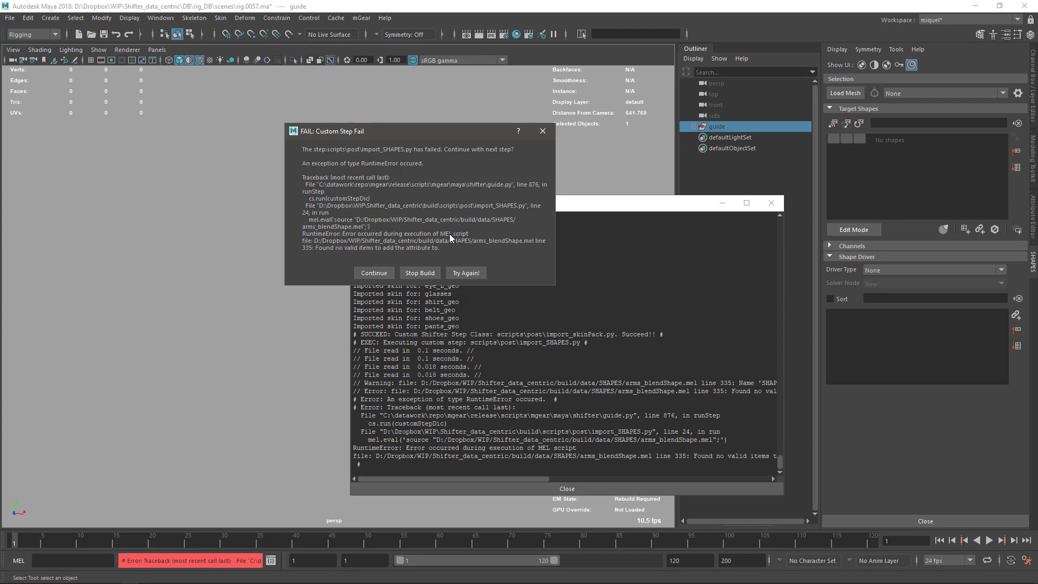
{"action": "key", "text": "alt+Tab"}
{"action": "left_click", "coordinate": [519, 320]}
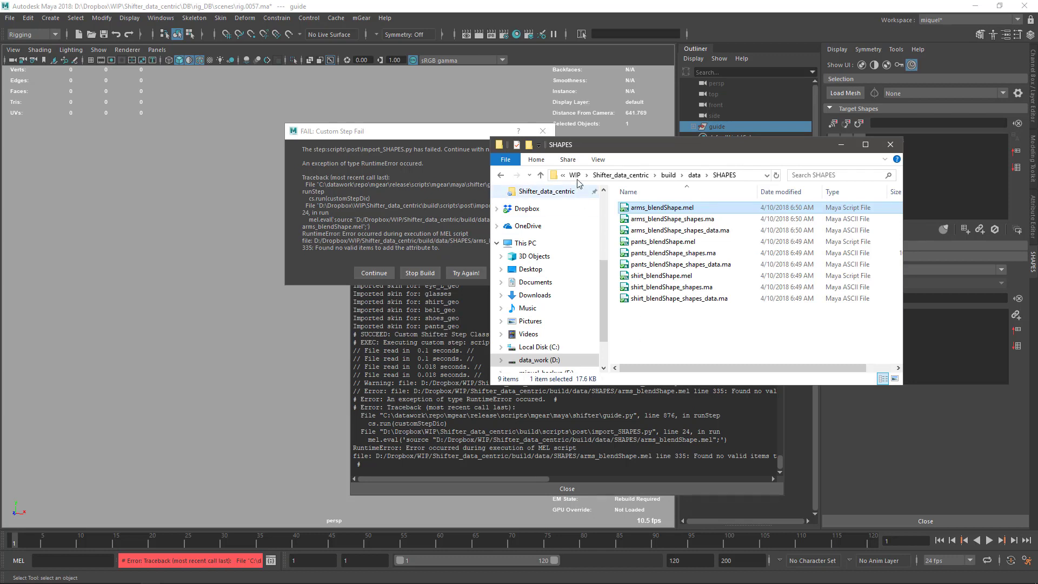
Open arms_blendShape.mel from the SHAPES folder with Sublime Text via its context menu.
{"action": "left_click_drag", "start_coordinate": [601, 146], "coordinate": [710, 127]}
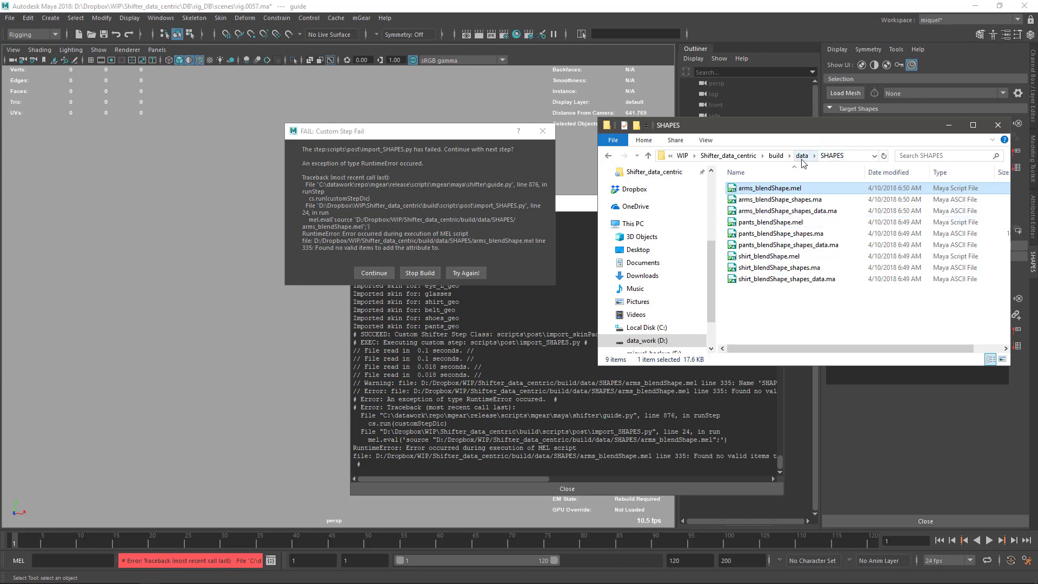
{"action": "right_click", "coordinate": [790, 190]}
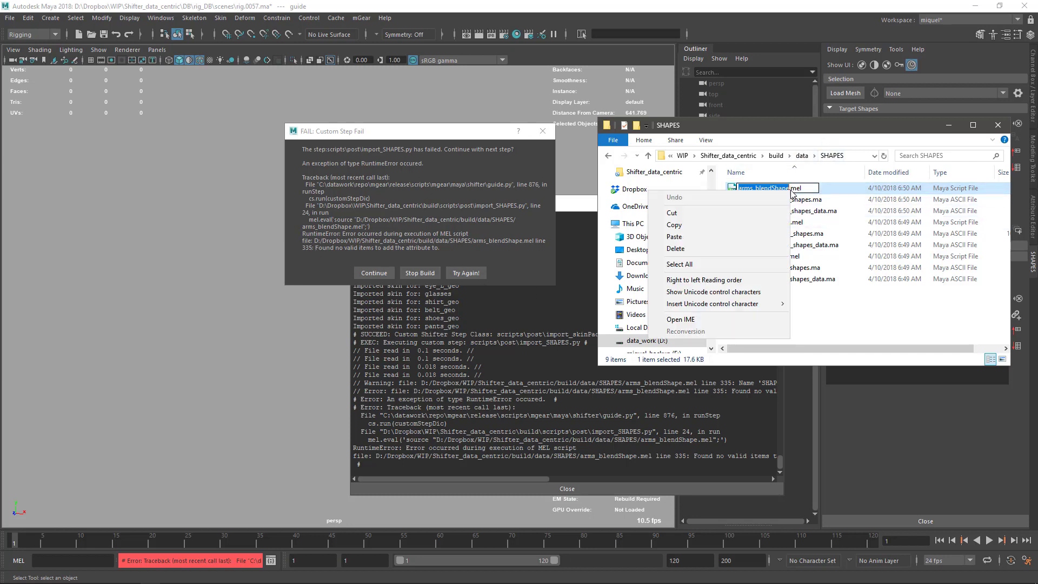
{"action": "left_click", "coordinate": [805, 241]}
{"action": "right_click", "coordinate": [786, 191]}
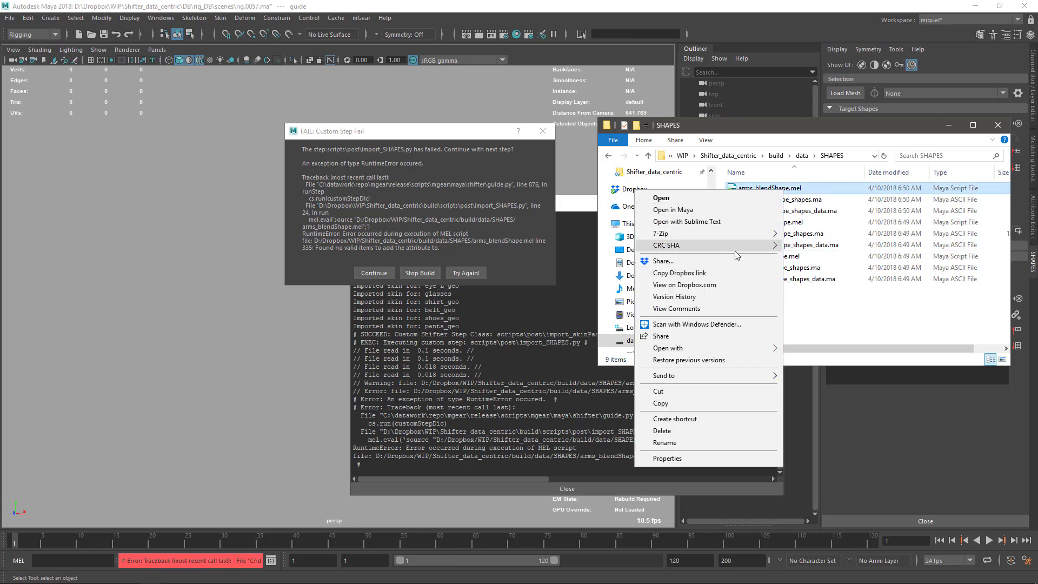
{"action": "left_click", "coordinate": [710, 222]}
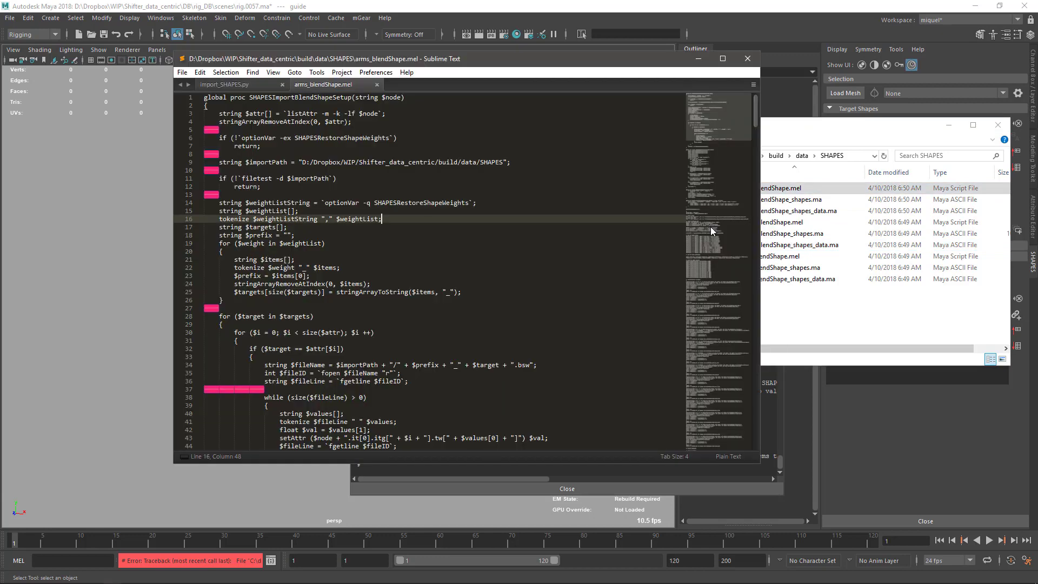
Go to line 335 of arms_blendShape.mel to inspect its addAttr command, then minimize Sublime Text.
{"action": "key", "text": "ctrl+g"}
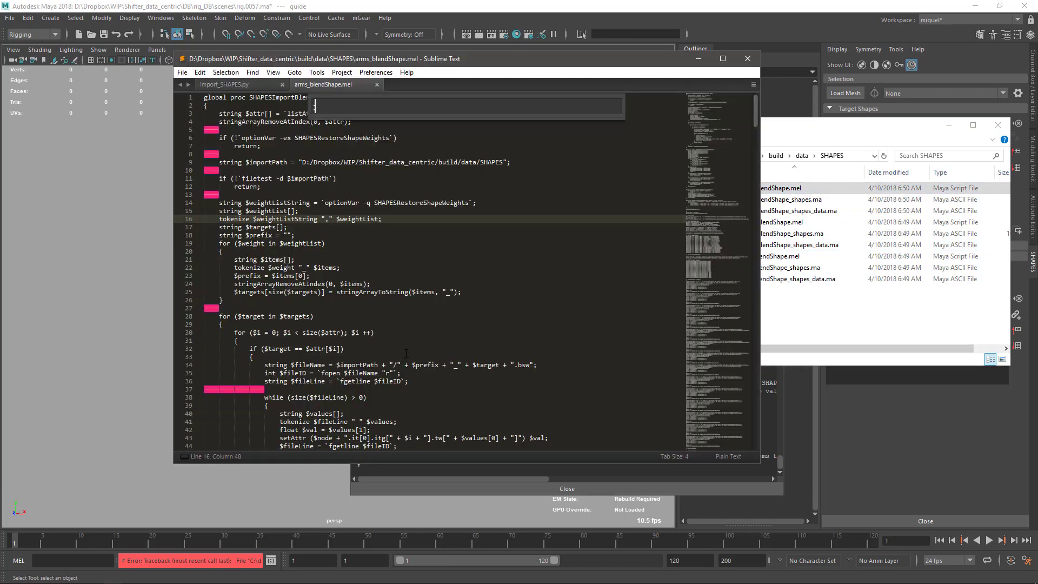
{"action": "type", "text": "335"}
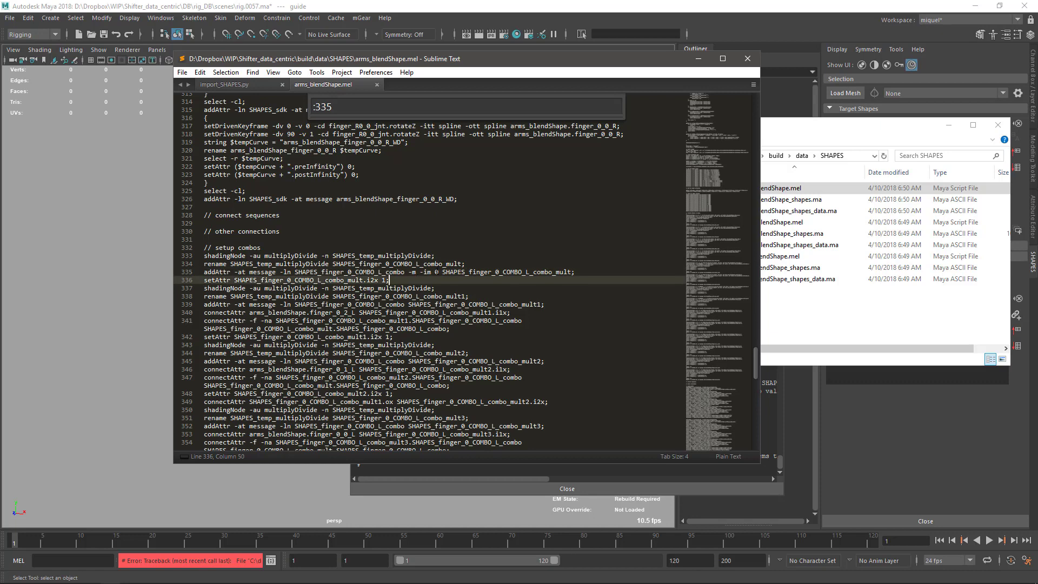
{"action": "left_click", "coordinate": [438, 272]}
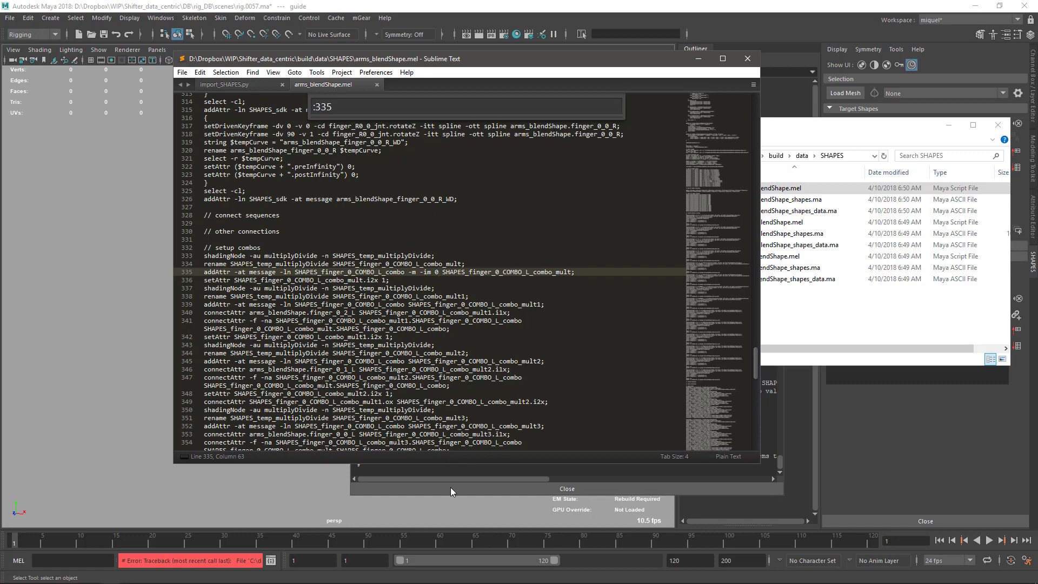
{"action": "left_click", "coordinate": [454, 469]}
{"action": "left_click", "coordinate": [696, 76]}
{"action": "left_click", "coordinate": [700, 63]}
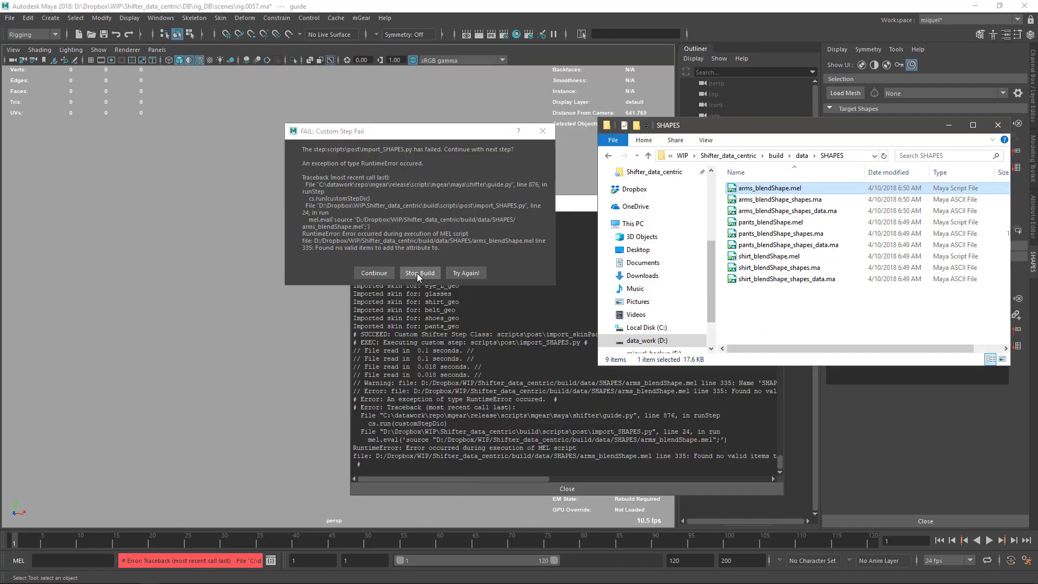
Select the whole of line 335 in arms_blendShape.mel to review it.
{"action": "key", "text": "alt+Tab"}
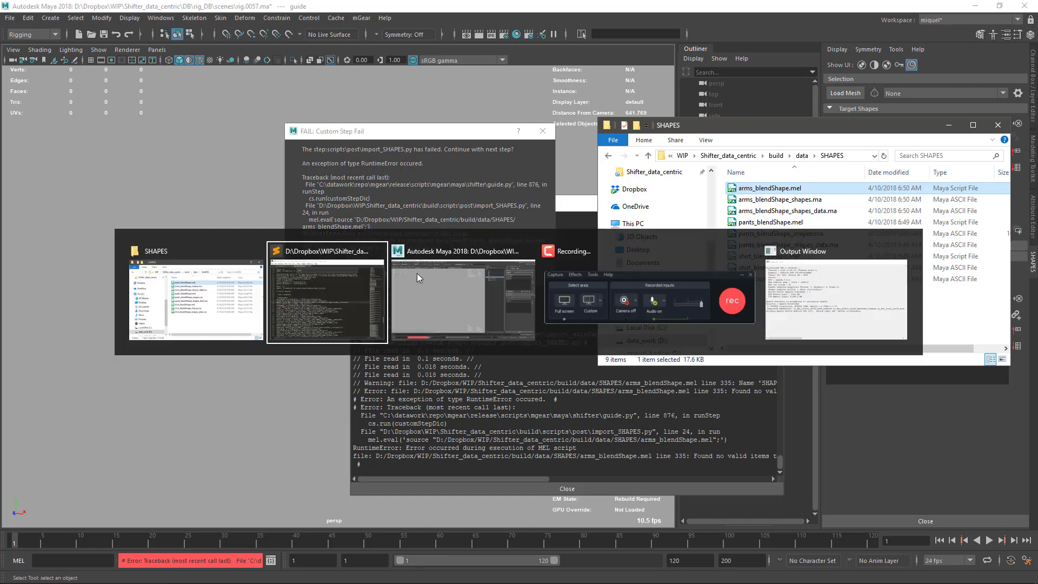
{"action": "left_click_drag", "start_coordinate": [203, 271], "coordinate": [574, 272]}
{"action": "key", "text": "alt+Tab"}
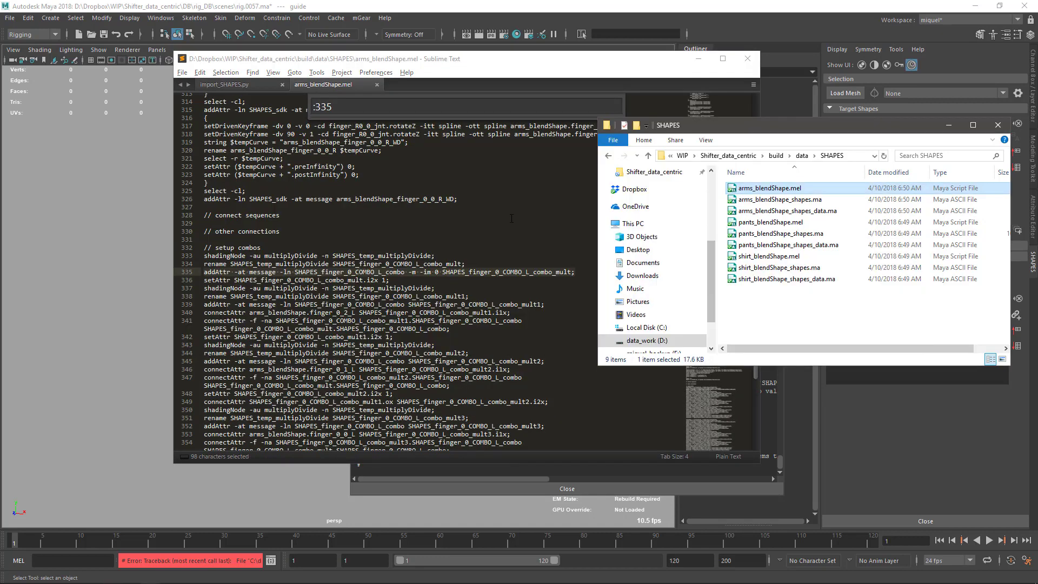
{"action": "key", "text": "alt+Tab"}
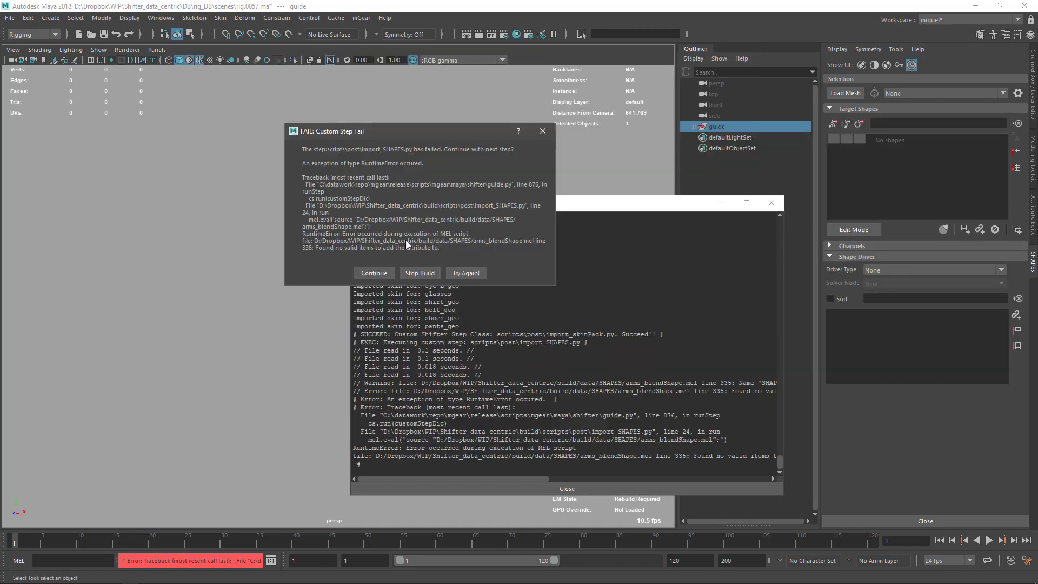
Stop the failed build and widen the Shifter Build Log to show the full line-335 warning.
{"action": "left_click", "coordinate": [419, 273]}
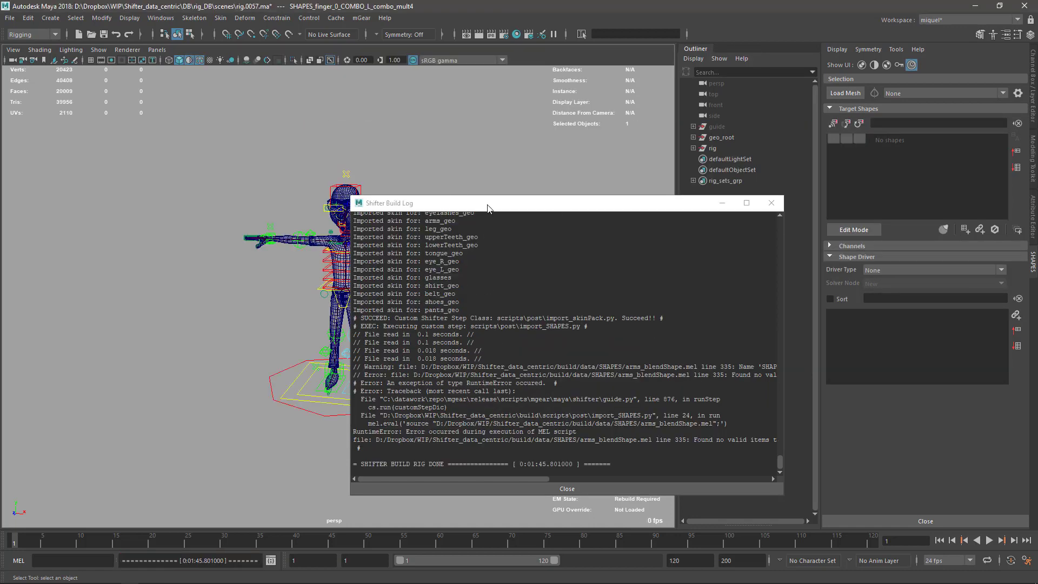
{"action": "left_click_drag", "start_coordinate": [488, 208], "coordinate": [333, 123]}
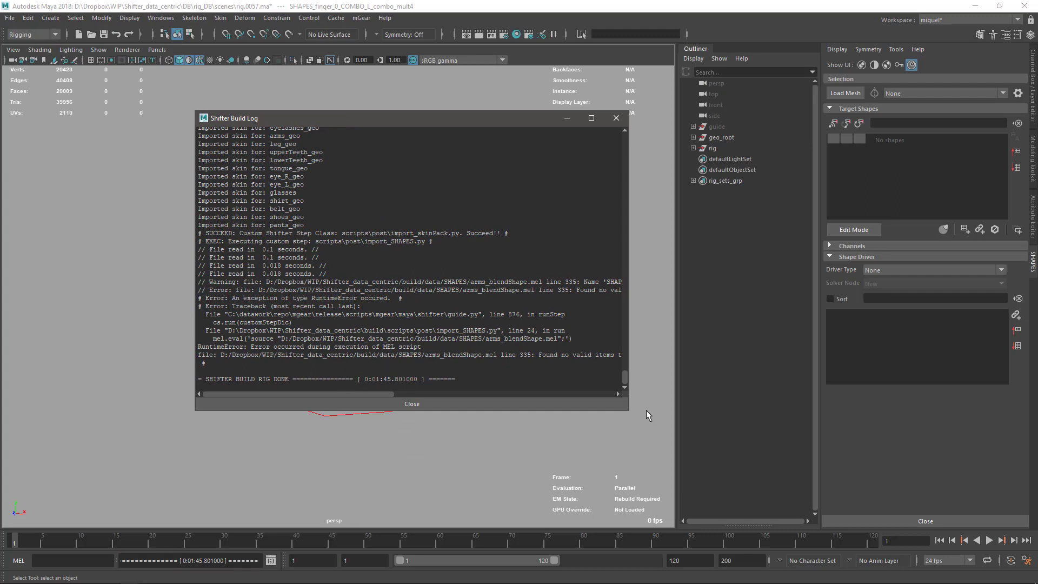
{"action": "left_click_drag", "start_coordinate": [628, 410], "coordinate": [1034, 380]}
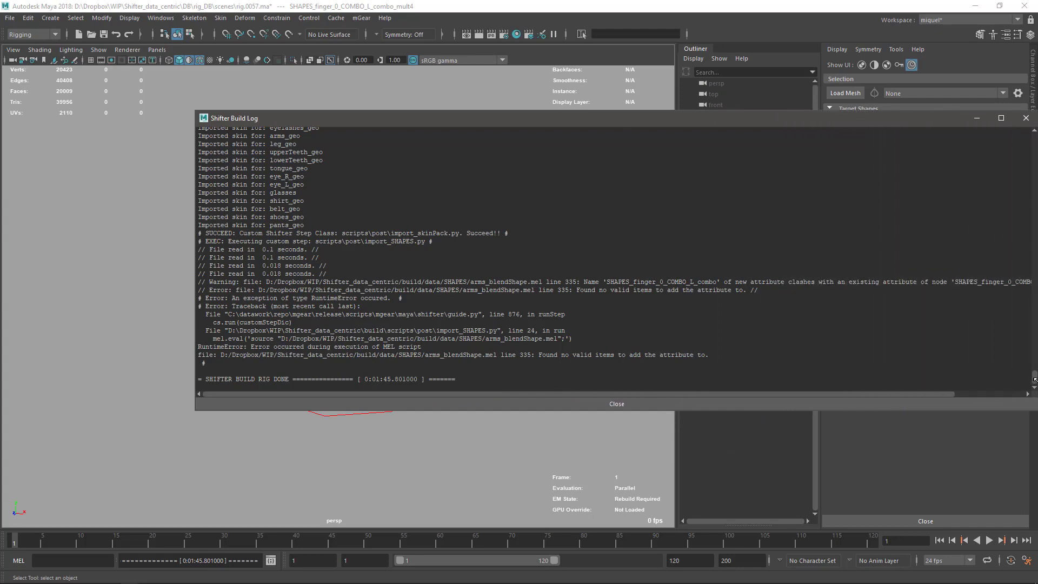
{"action": "key", "text": "alt+Tab"}
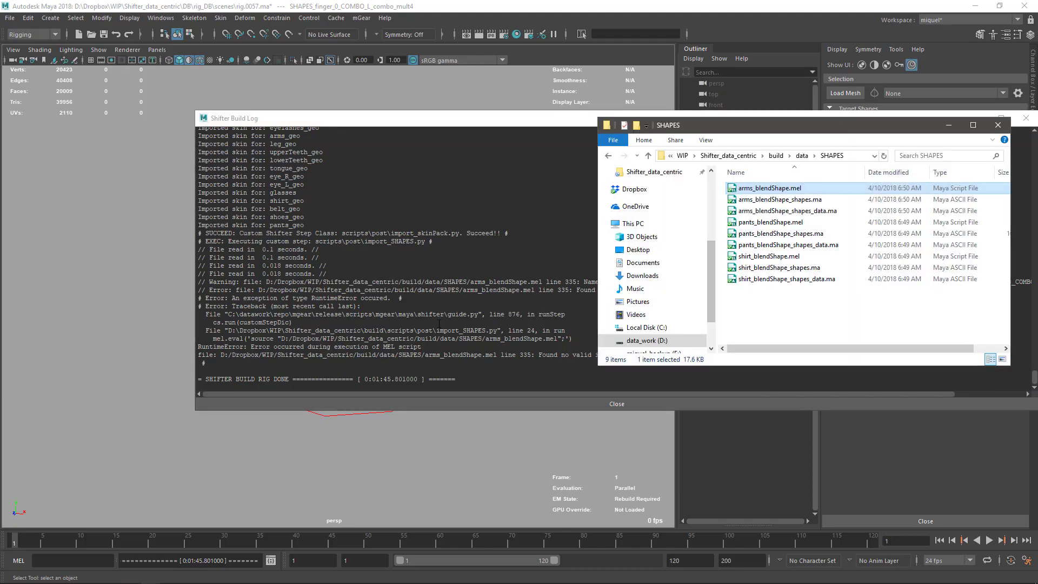
Check line 24 of import_SHAPES.py, which sources arms_blendShape.mel, against the Maya build log.
{"action": "key", "text": "alt+Tab"}
{"action": "left_click", "coordinate": [424, 294]}
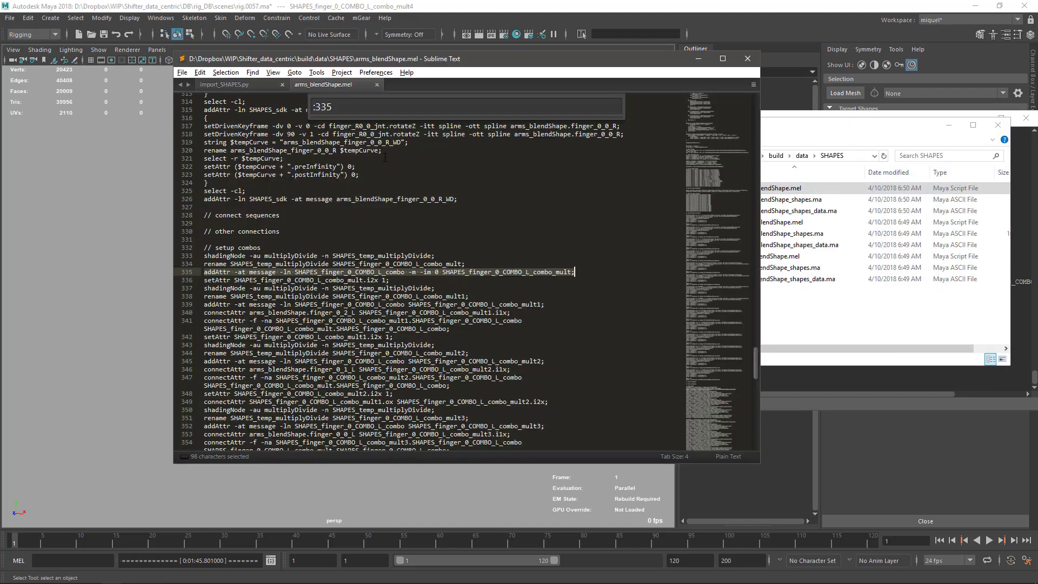
{"action": "left_click", "coordinate": [238, 85]}
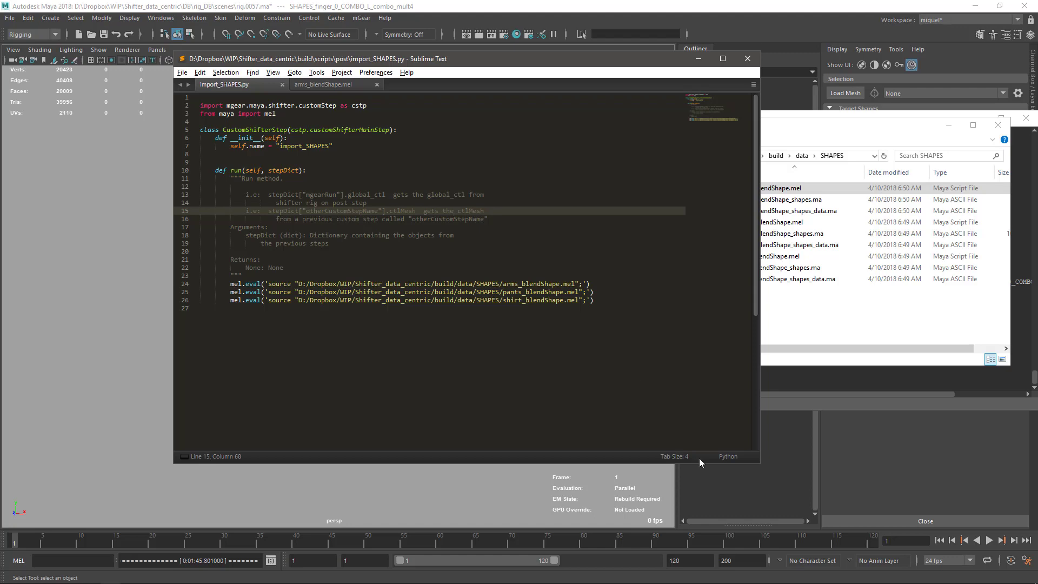
{"action": "key", "text": "alt+Tab"}
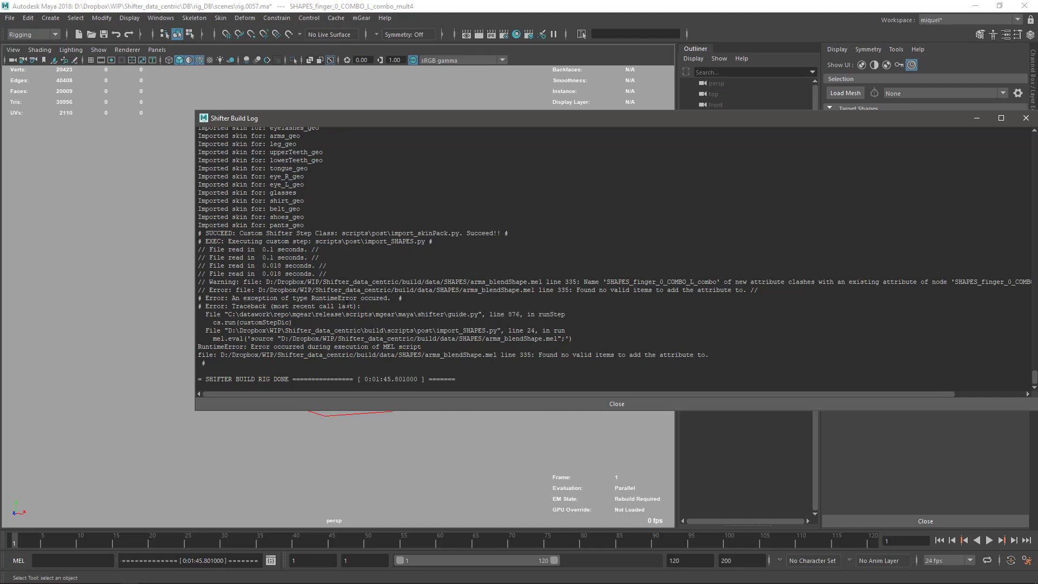
{"action": "key", "text": "alt+Tab"}
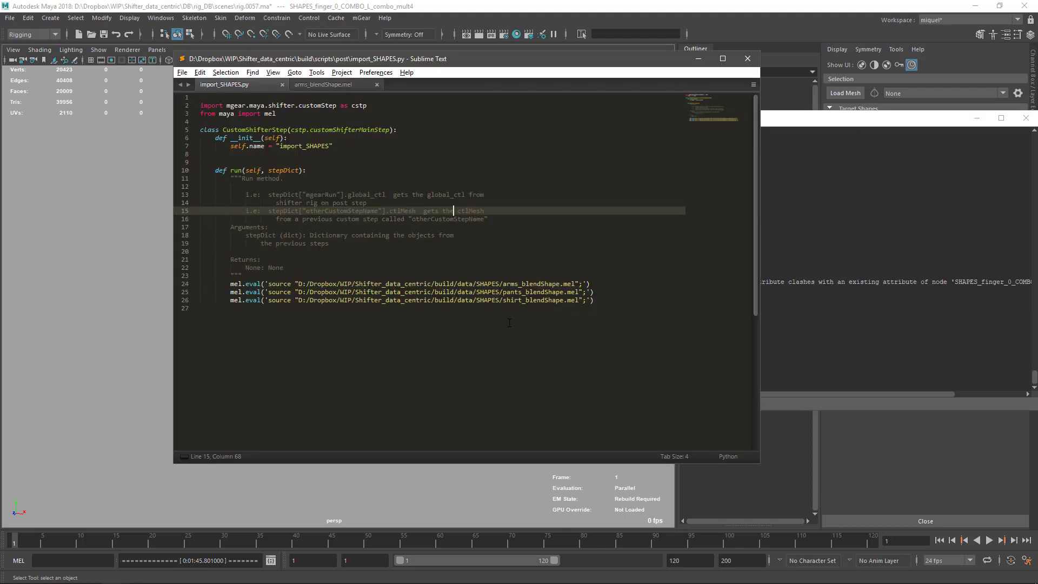
{"action": "left_click", "coordinate": [243, 284]}
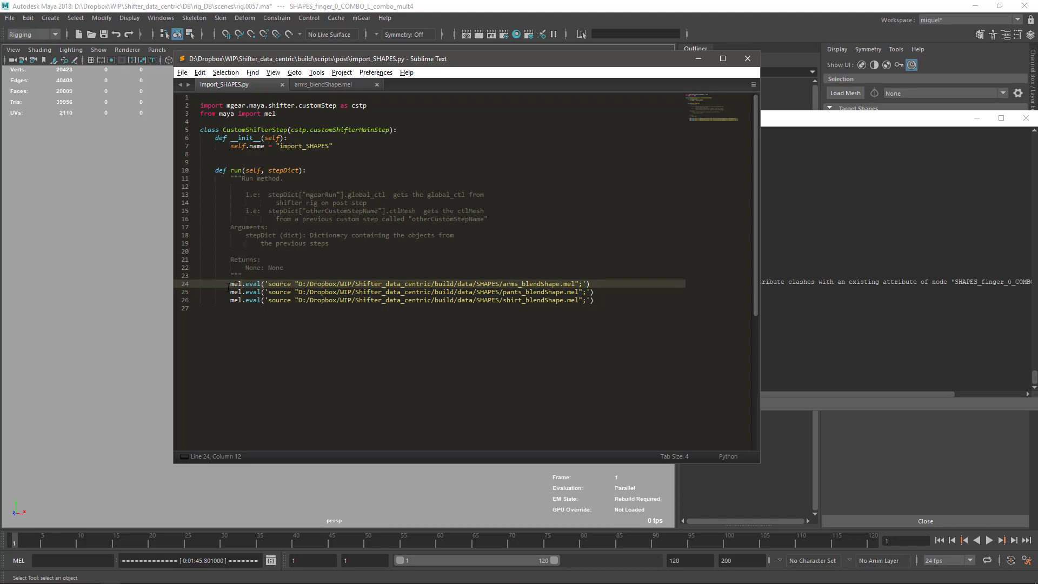
{"action": "key", "text": "alt+Tab"}
{"action": "left_click_drag", "start_coordinate": [884, 122], "coordinate": [718, 161]}
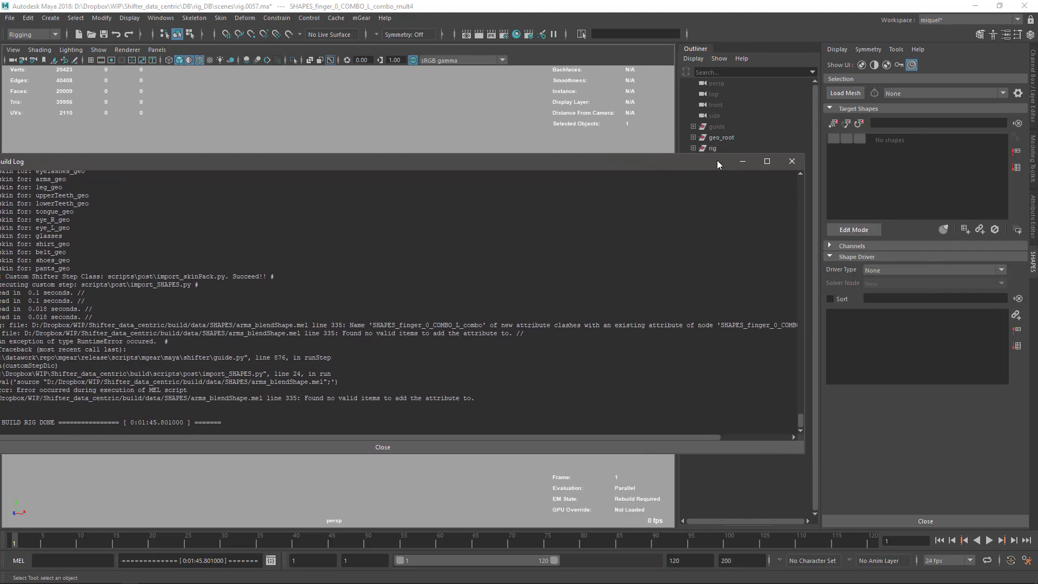
Close the build log and load arms_geo into the Shape Editor, dismissing the outside-edits warning.
{"action": "left_click", "coordinate": [792, 161]}
{"action": "scroll", "coordinate": [539, 302], "scroll_direction": "down", "scroll_amount": 3}
{"action": "scroll", "coordinate": [484, 359], "scroll_direction": "up", "scroll_amount": 6}
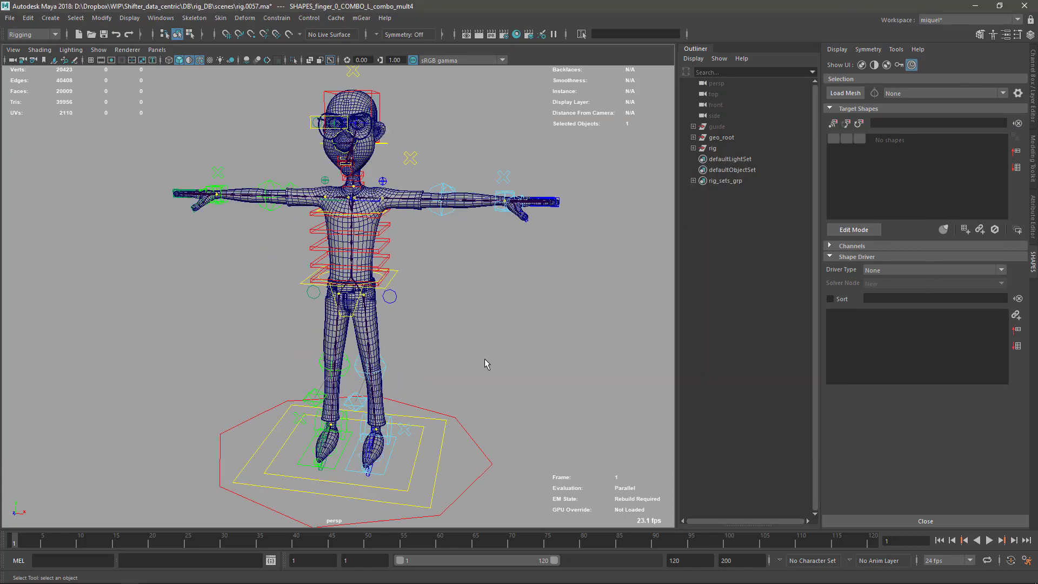
{"action": "scroll", "coordinate": [486, 362], "scroll_direction": "up", "scroll_amount": 3}
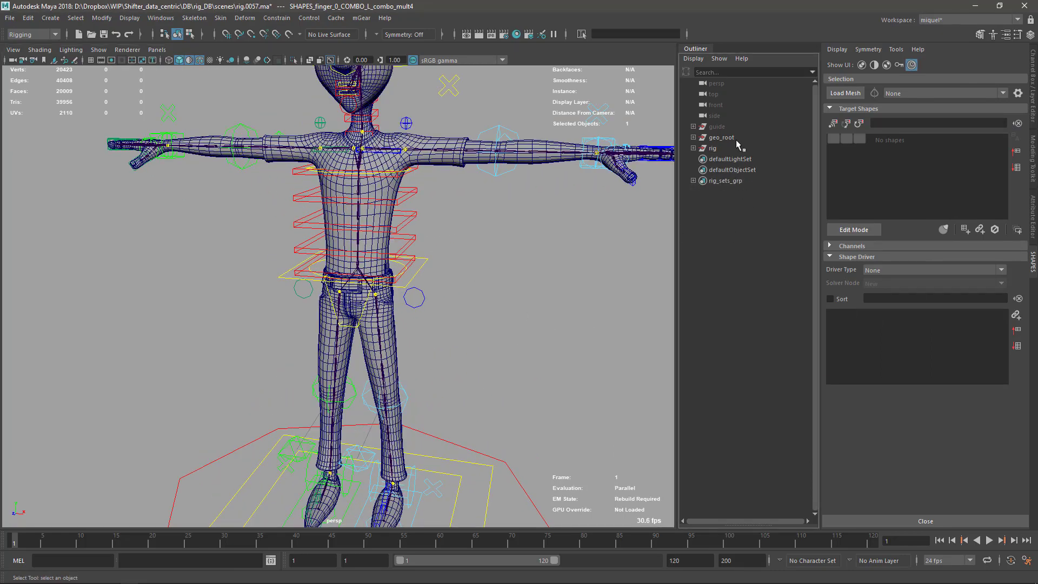
{"action": "left_click", "coordinate": [481, 162]}
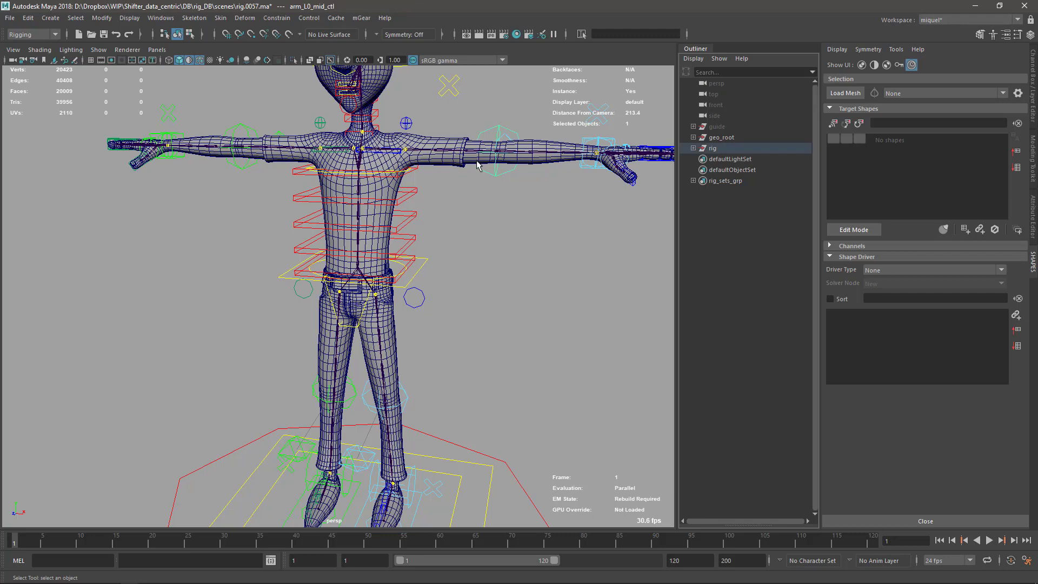
{"action": "left_click", "coordinate": [845, 93]}
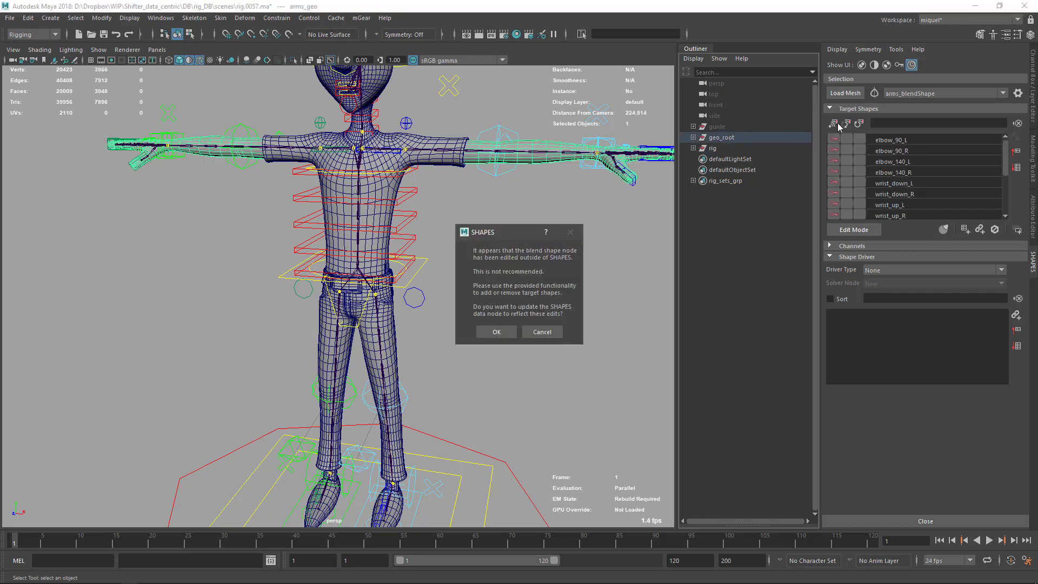
{"action": "left_click", "coordinate": [495, 333]}
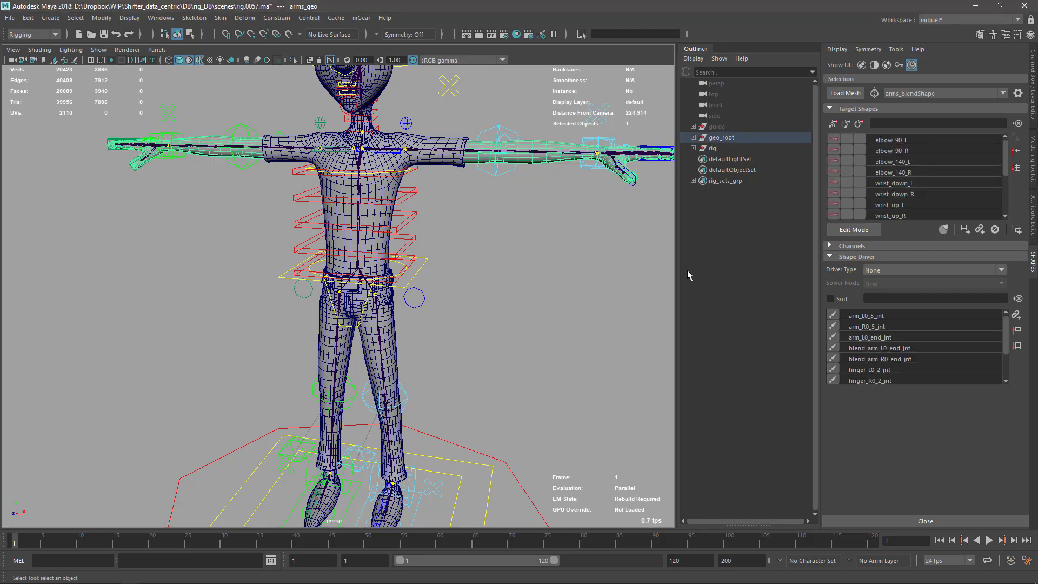
Select the arms_blendShape node, then reload arms_geo so the editor lists blendShape2.
{"action": "scroll", "coordinate": [943, 179], "scroll_direction": "down", "scroll_amount": 5}
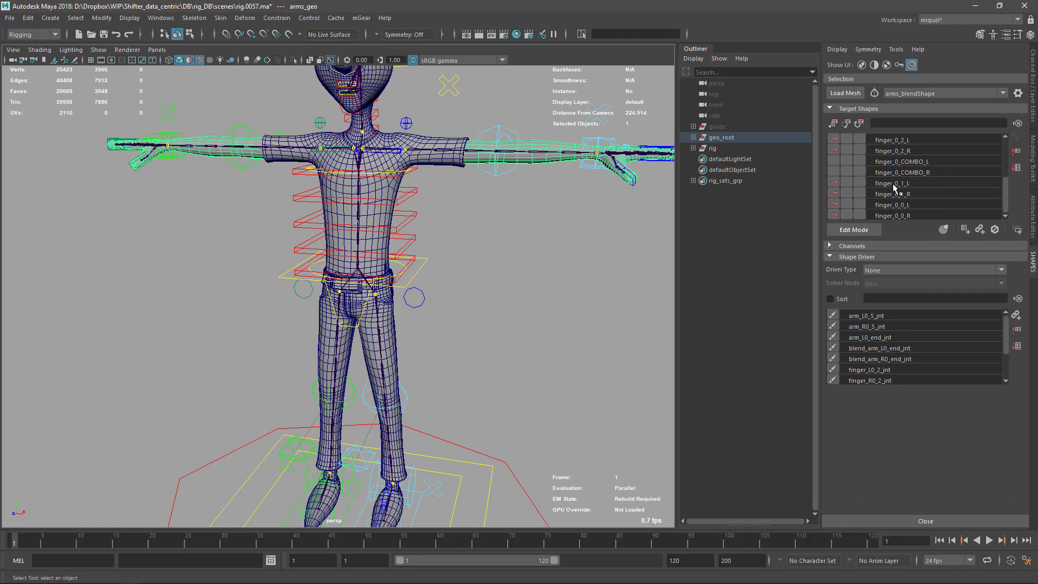
{"action": "right_click", "coordinate": [913, 93]}
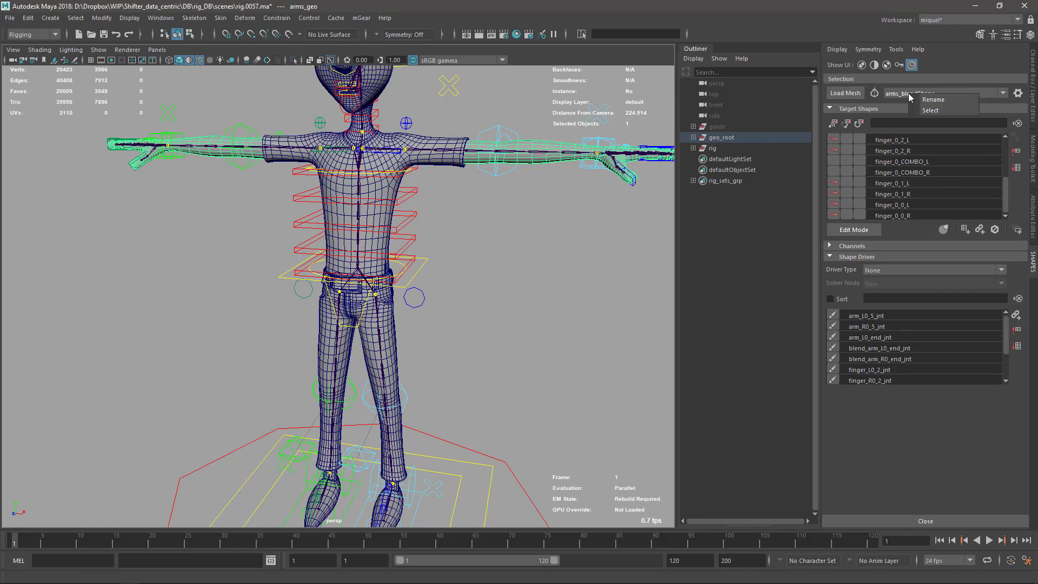
{"action": "left_click", "coordinate": [934, 109]}
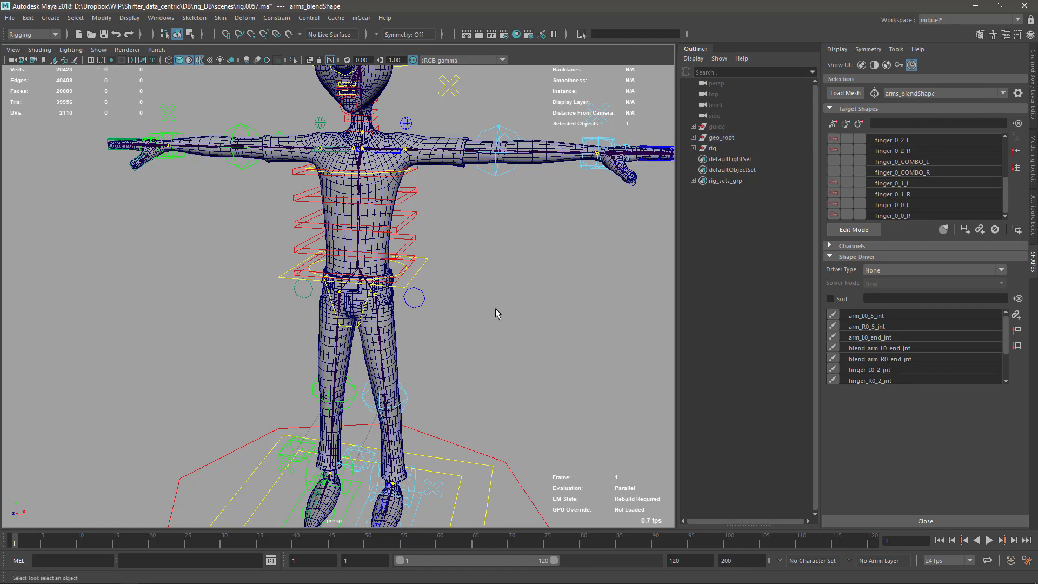
{"action": "left_click", "coordinate": [537, 163]}
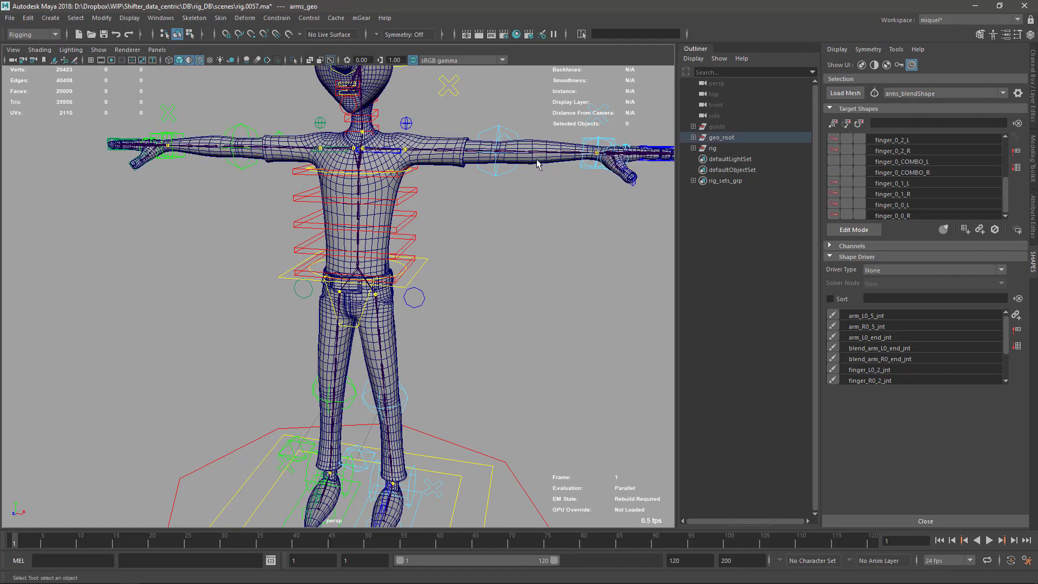
{"action": "left_click", "coordinate": [846, 92]}
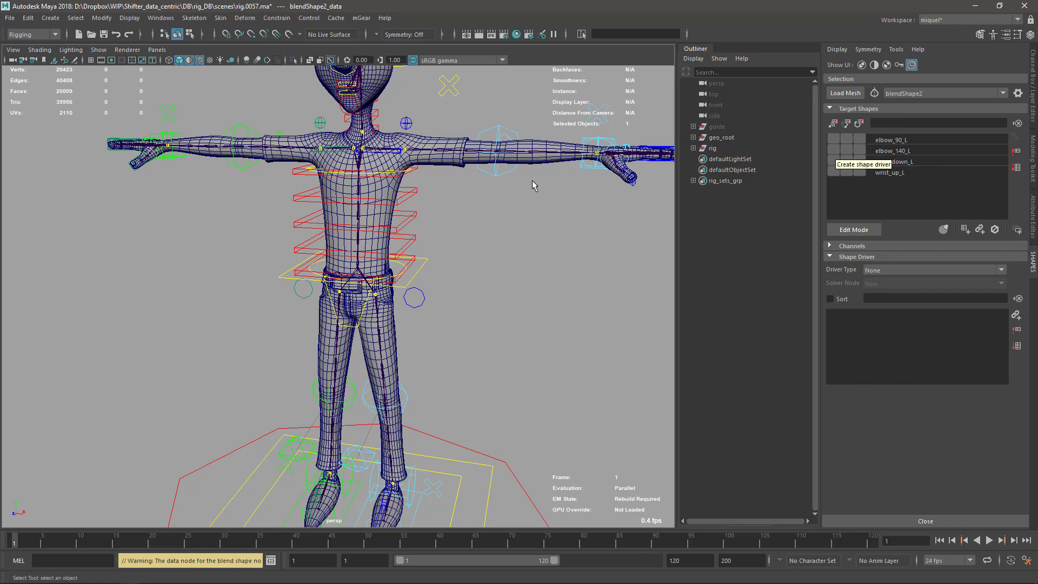
{"action": "left_click", "coordinate": [535, 163]}
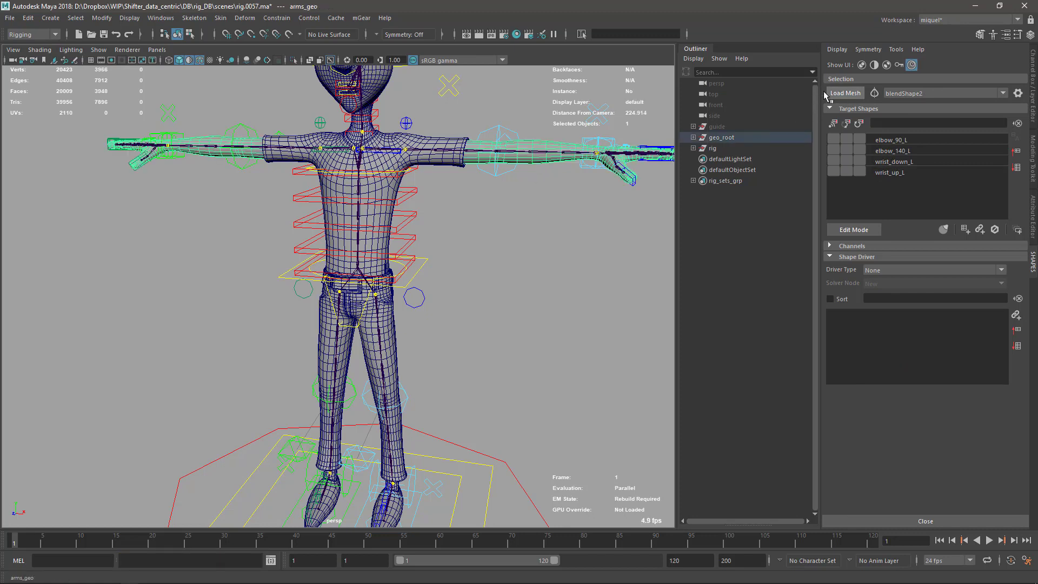
{"action": "left_click", "coordinate": [911, 94]}
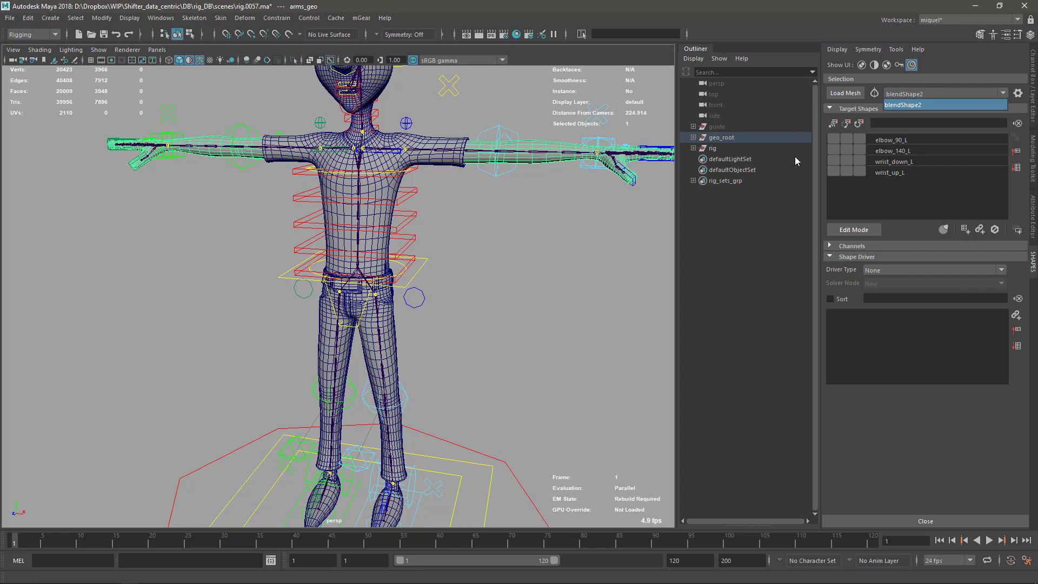
Reframe the character and select the blendShape2 node in the Shape Editor.
{"action": "left_click_drag", "start_coordinate": [561, 263], "coordinate": [535, 276], "text": "alt"}
{"action": "middle_click_drag", "start_coordinate": [595, 235], "coordinate": [547, 228], "text": "alt"}
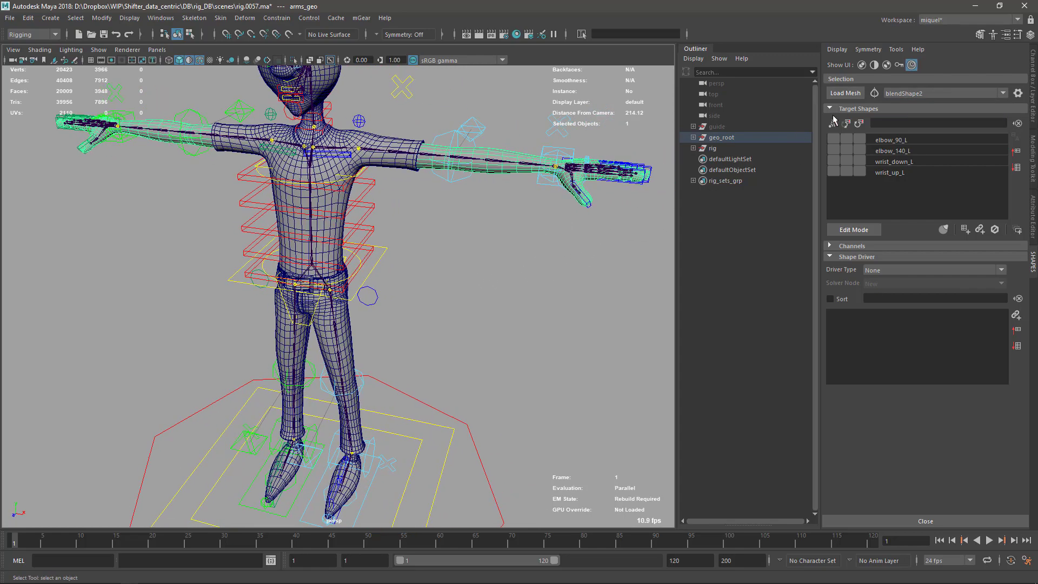
{"action": "left_click", "coordinate": [851, 93]}
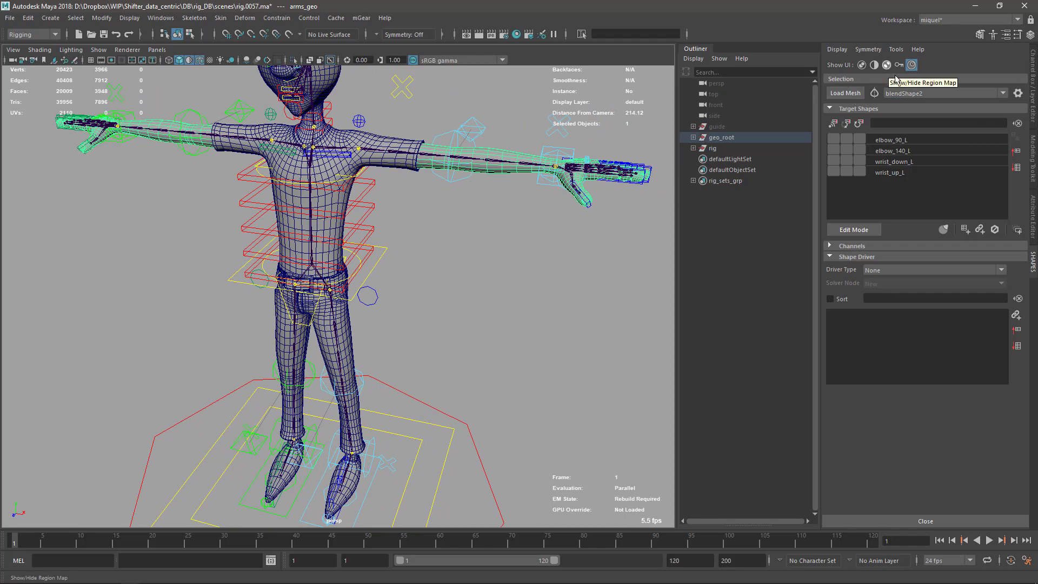
{"action": "right_click_drag", "start_coordinate": [584, 199], "coordinate": [552, 266], "text": "alt"}
{"action": "middle_click_drag", "start_coordinate": [551, 266], "coordinate": [502, 281], "text": "alt"}
{"action": "left_click_drag", "start_coordinate": [501, 281], "coordinate": [567, 241], "text": "alt"}
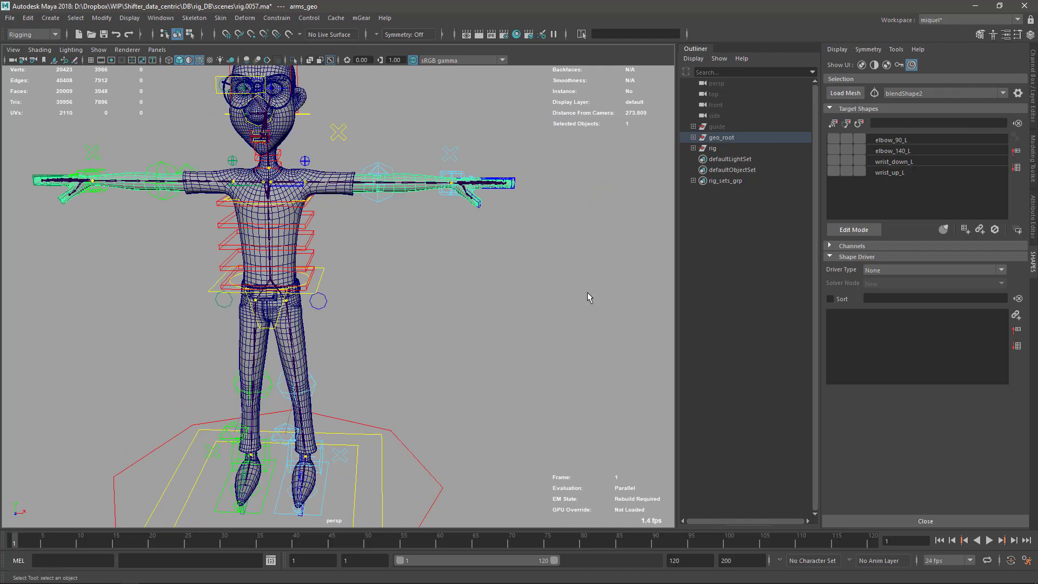
{"action": "right_click", "coordinate": [921, 94]}
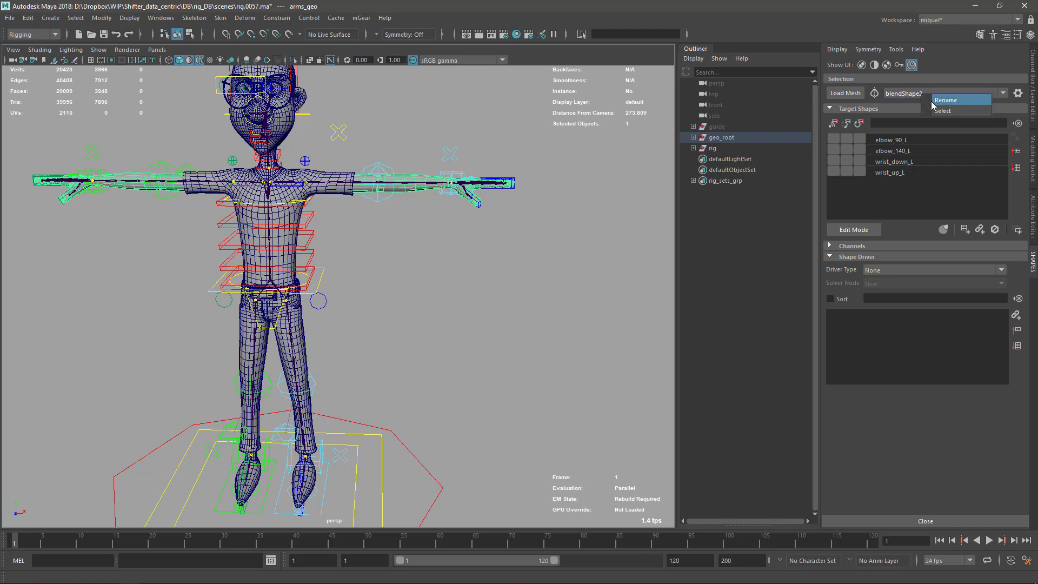
{"action": "left_click", "coordinate": [935, 111]}
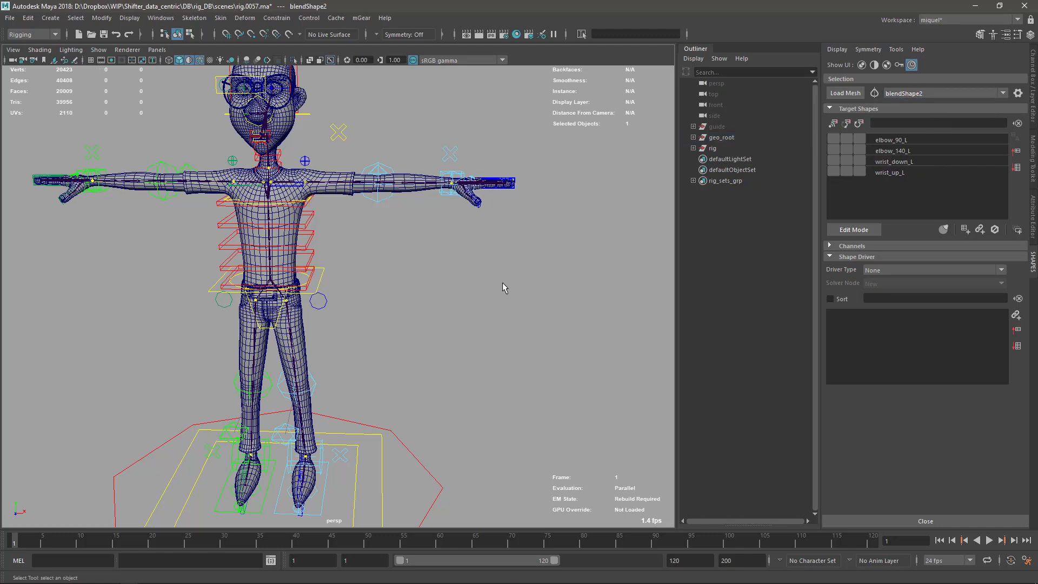
Deselect arms_geo and use Load Mesh so the Shape Editor shows None / No shapes.
{"action": "left_click", "coordinate": [416, 196]}
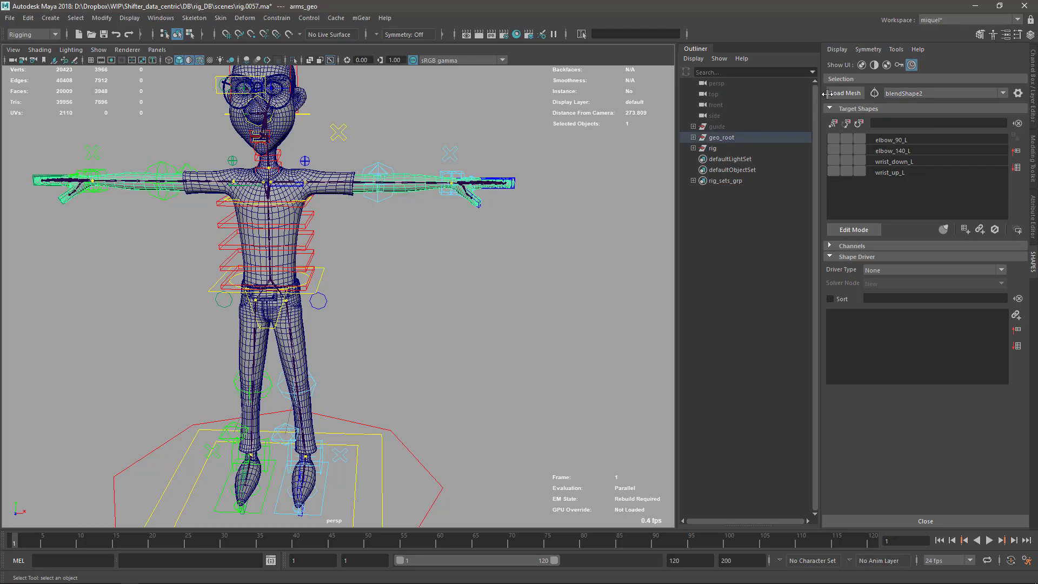
{"action": "right_click", "coordinate": [898, 96]}
{"action": "left_click", "coordinate": [565, 257]}
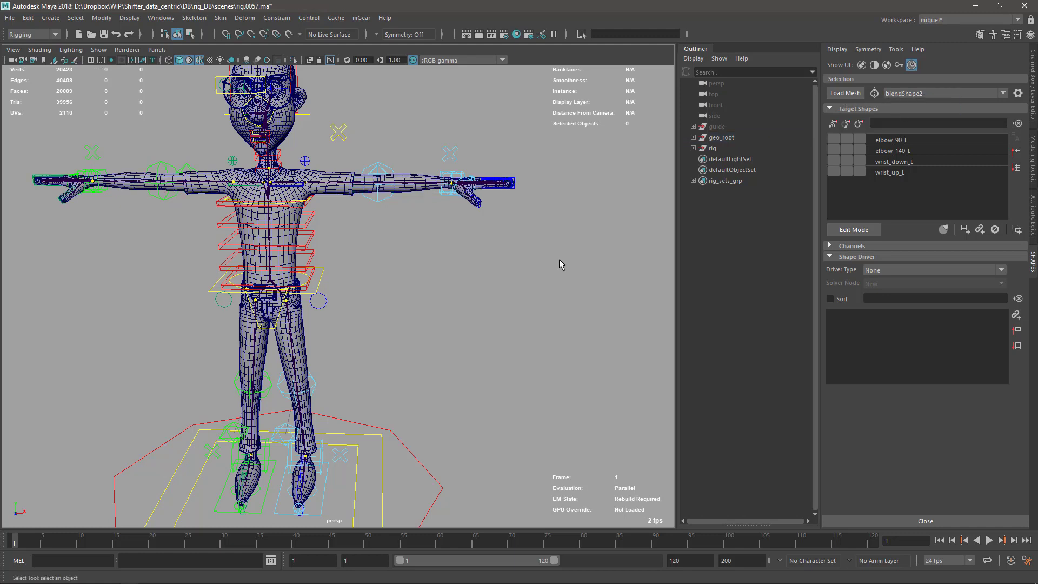
{"action": "left_click", "coordinate": [845, 92]}
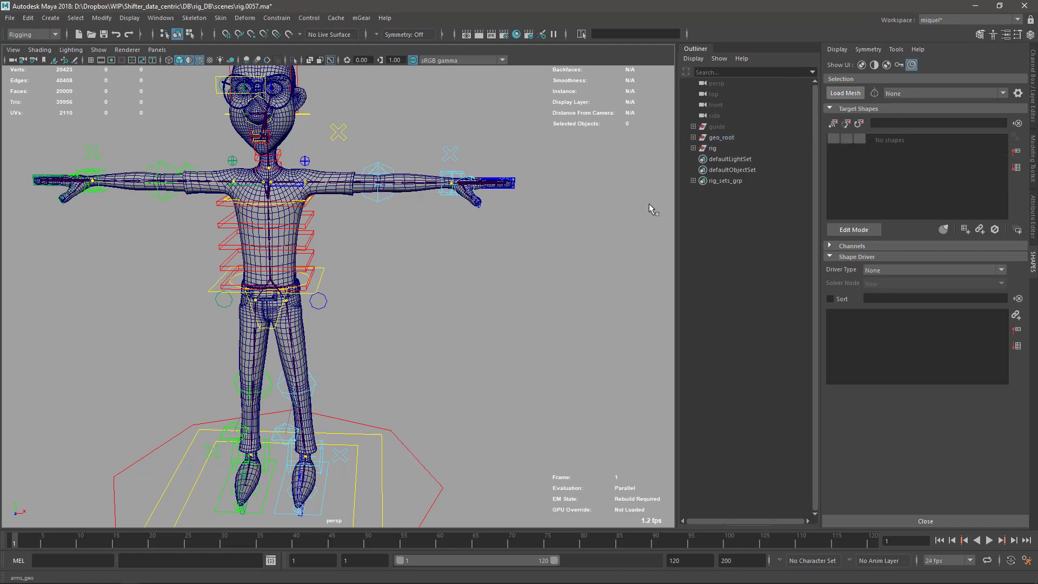
{"action": "left_click", "coordinate": [406, 189]}
Turn off DAG Objects Only in the Outliner, filter for 'blend', then clear the search.
{"action": "left_click", "coordinate": [539, 289]}
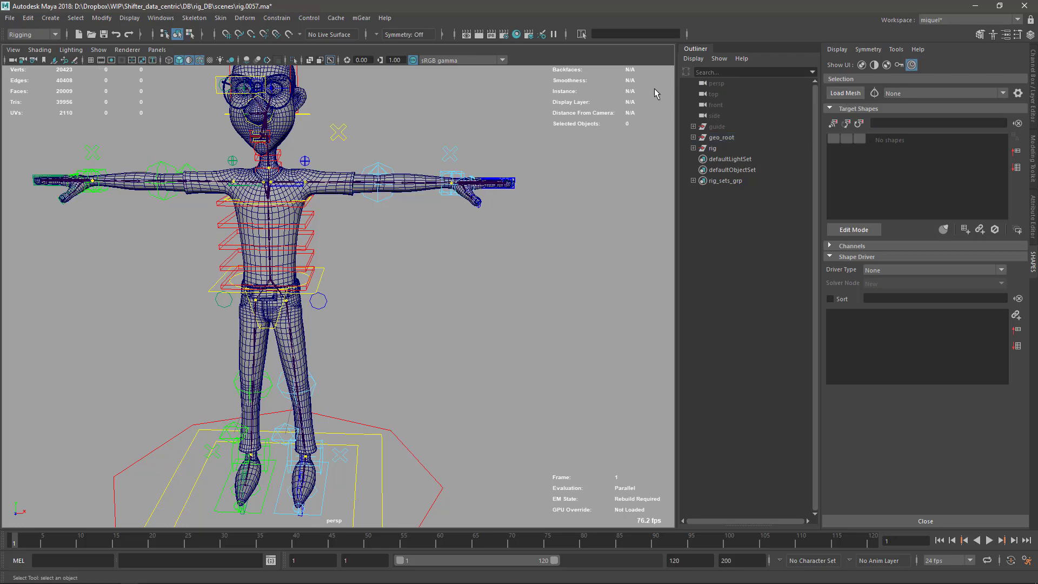
{"action": "right_click", "coordinate": [688, 69]}
{"action": "left_click", "coordinate": [697, 73]}
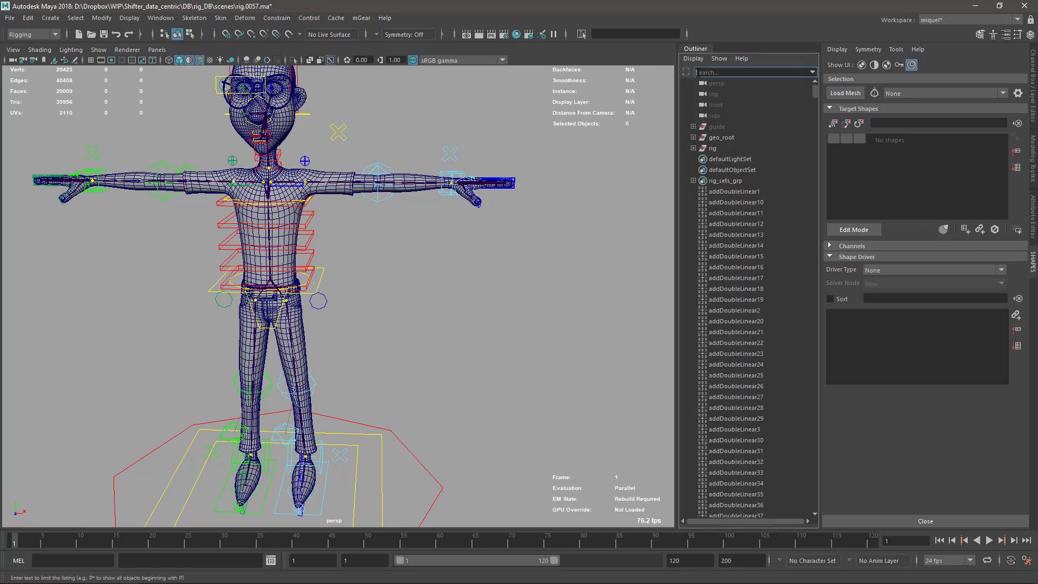
{"action": "type", "text": "bi;dn"}
{"action": "key", "text": "Return"}
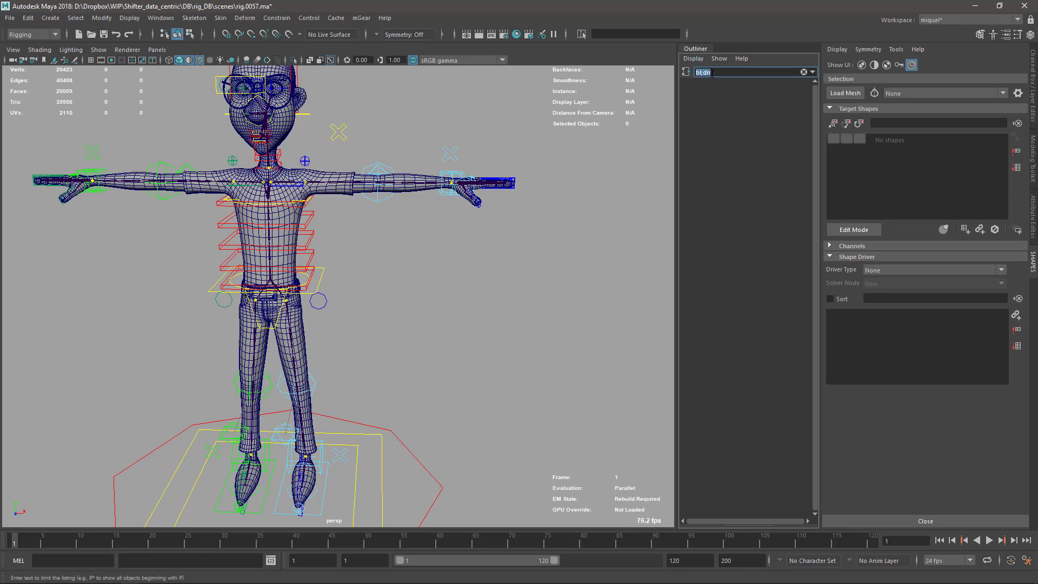
{"action": "type", "text": "blend"}
{"action": "key", "text": "Return"}
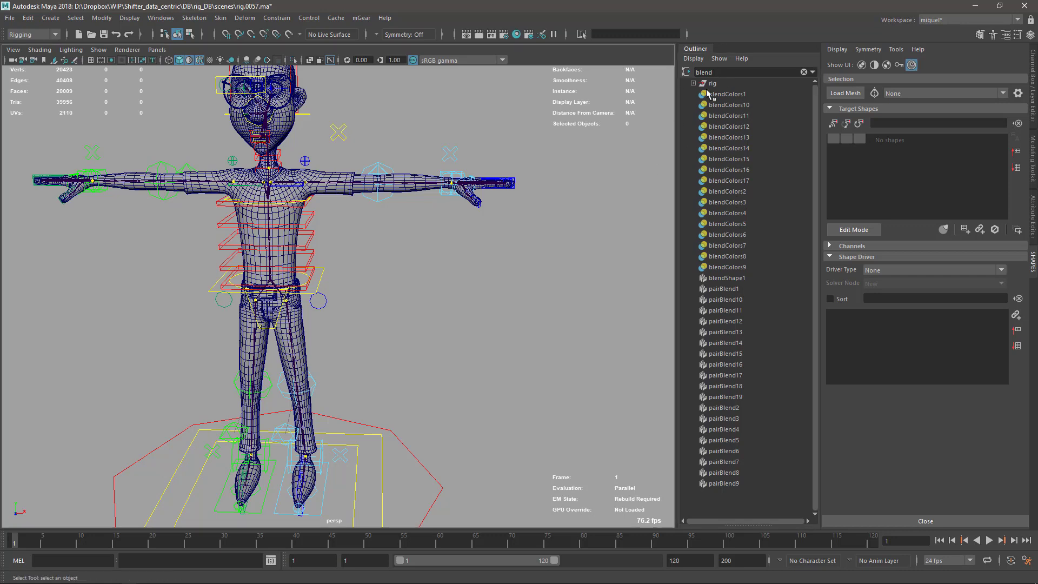
{"action": "left_click", "coordinate": [686, 72]}
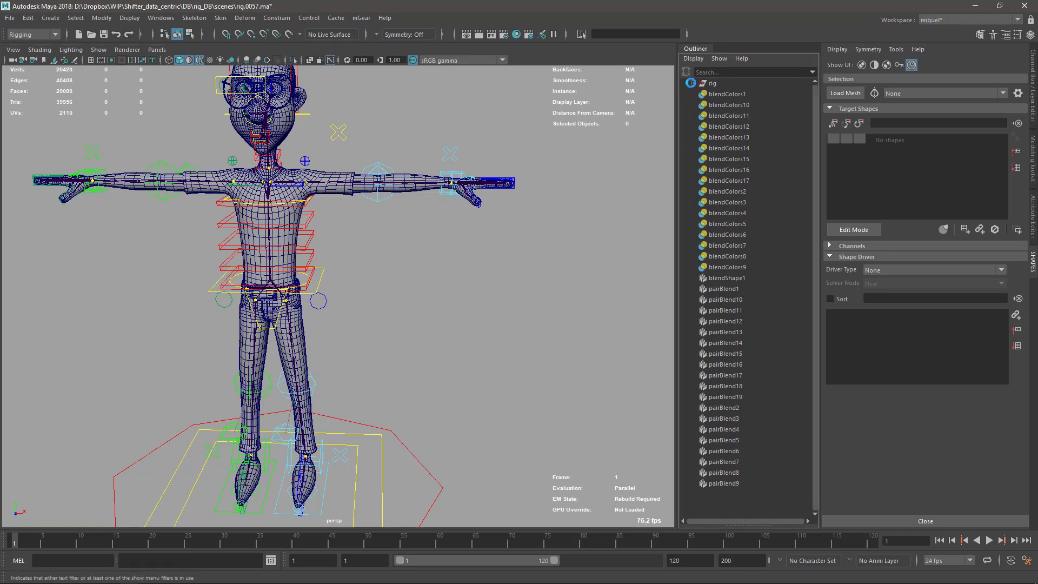
Delete the rig and geo_root groups, then select the guide.
{"action": "left_click", "coordinate": [716, 148]}
{"action": "left_click", "coordinate": [721, 137], "text": "shift"}
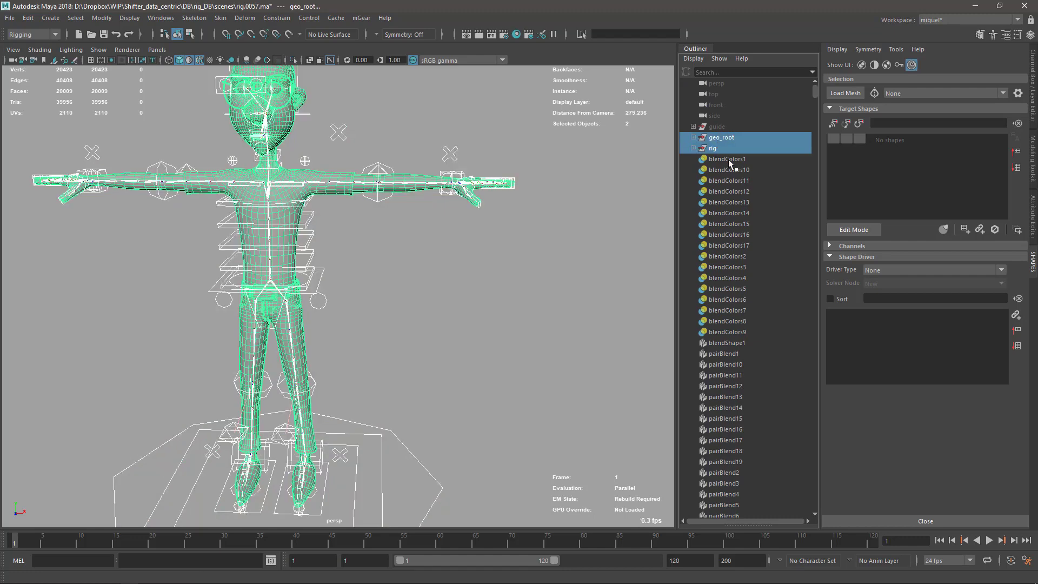
{"action": "key", "text": "Delete"}
{"action": "left_click", "coordinate": [721, 128]}
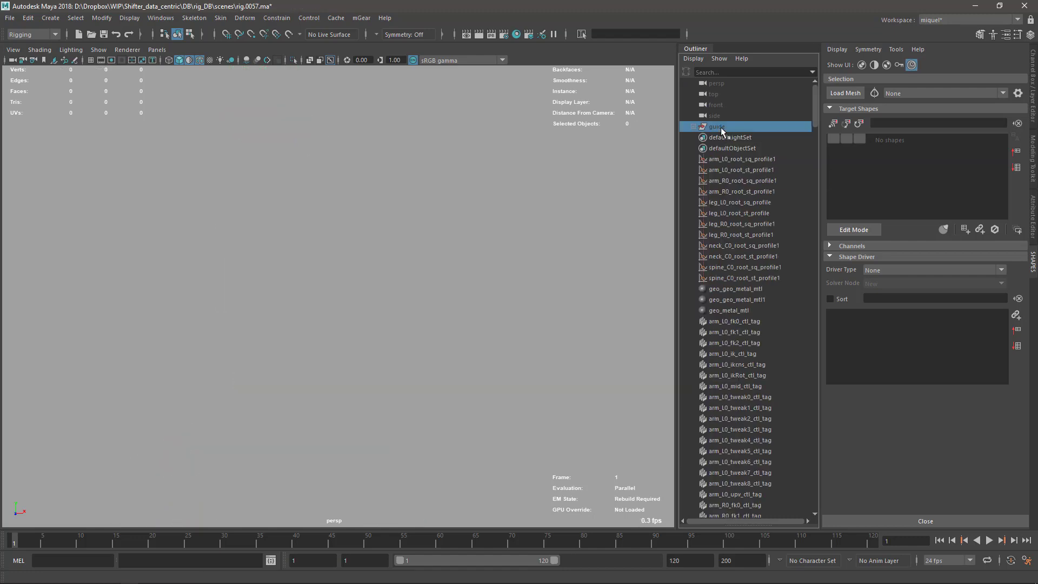
{"action": "scroll", "coordinate": [748, 267], "scroll_direction": "down", "scroll_amount": 20}
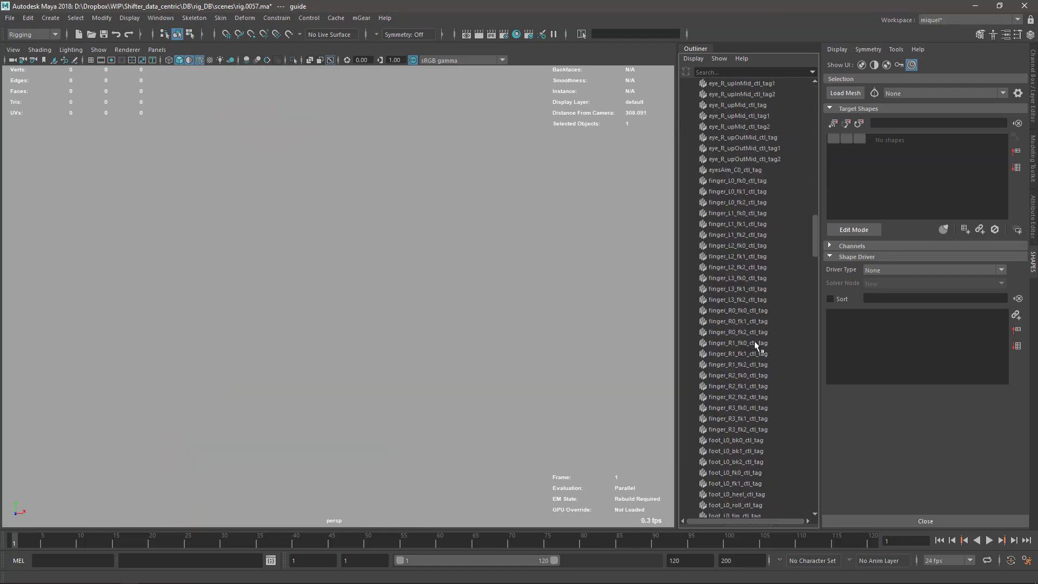
{"action": "scroll", "coordinate": [743, 362], "scroll_direction": "up", "scroll_amount": 20}
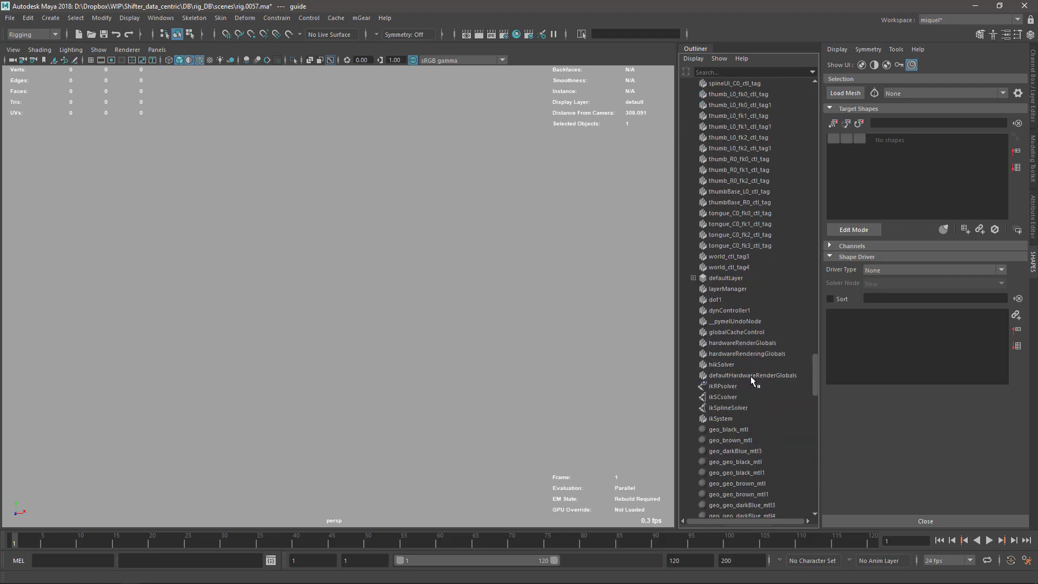
{"action": "scroll", "coordinate": [749, 378], "scroll_direction": "down", "scroll_amount": 10}
{"action": "scroll", "coordinate": [745, 375], "scroll_direction": "up", "scroll_amount": 10}
{"action": "scroll", "coordinate": [747, 368], "scroll_direction": "down", "scroll_amount": 6}
{"action": "scroll", "coordinate": [747, 374], "scroll_direction": "up", "scroll_amount": 6}
{"action": "scroll", "coordinate": [740, 336], "scroll_direction": "up", "scroll_amount": 15}
{"action": "scroll", "coordinate": [738, 334], "scroll_direction": "up", "scroll_amount": 15}
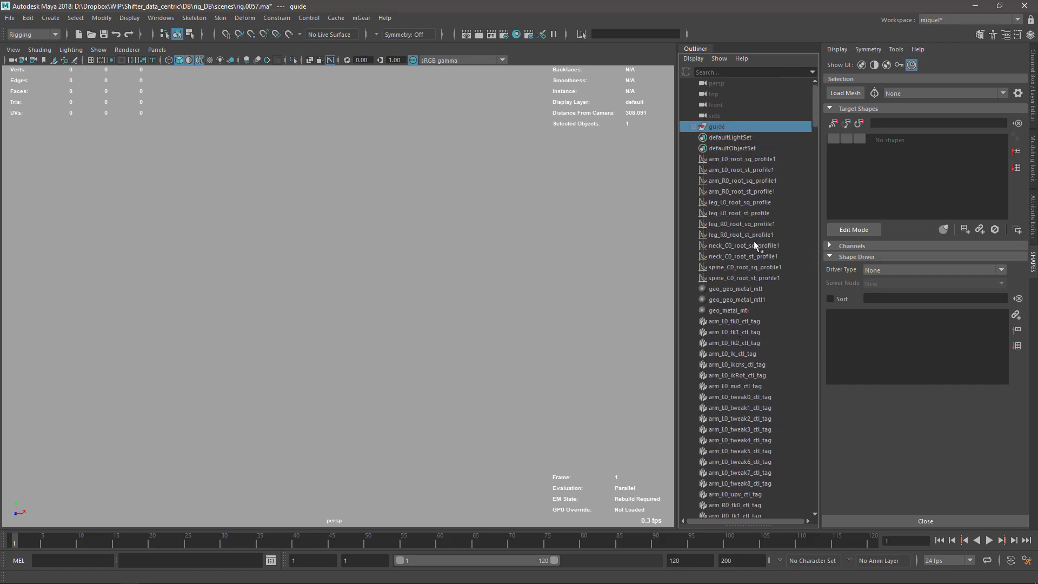
Export the selected guide over rig.0057.ma via File > Export Selection, confirming the replace.
{"action": "left_click", "coordinate": [10, 18]}
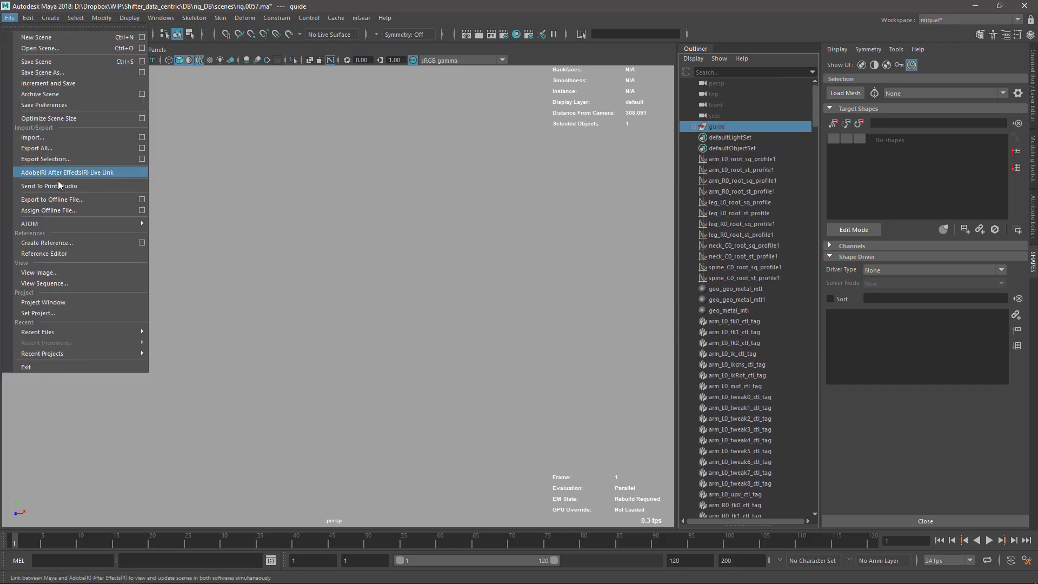
{"action": "left_click", "coordinate": [11, 17]}
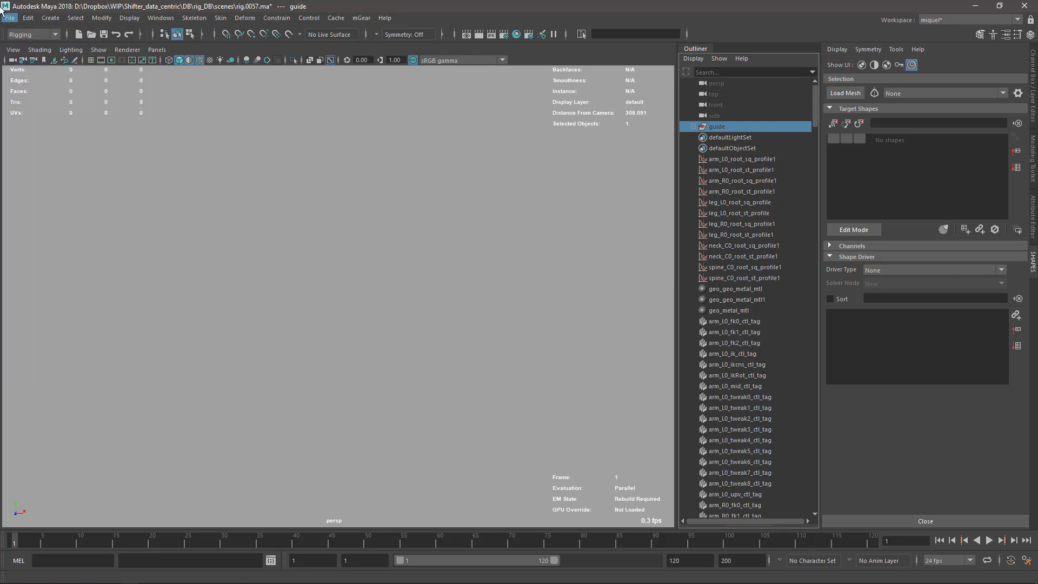
{"action": "left_click", "coordinate": [28, 17]}
{"action": "mouse_move", "coordinate": [8, 19]}
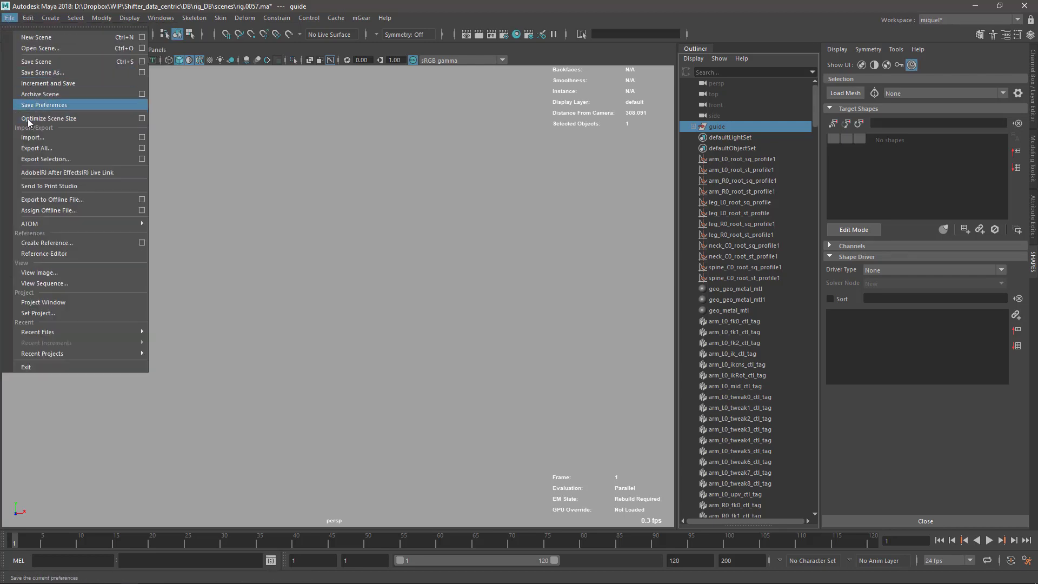
{"action": "left_click", "coordinate": [38, 159]}
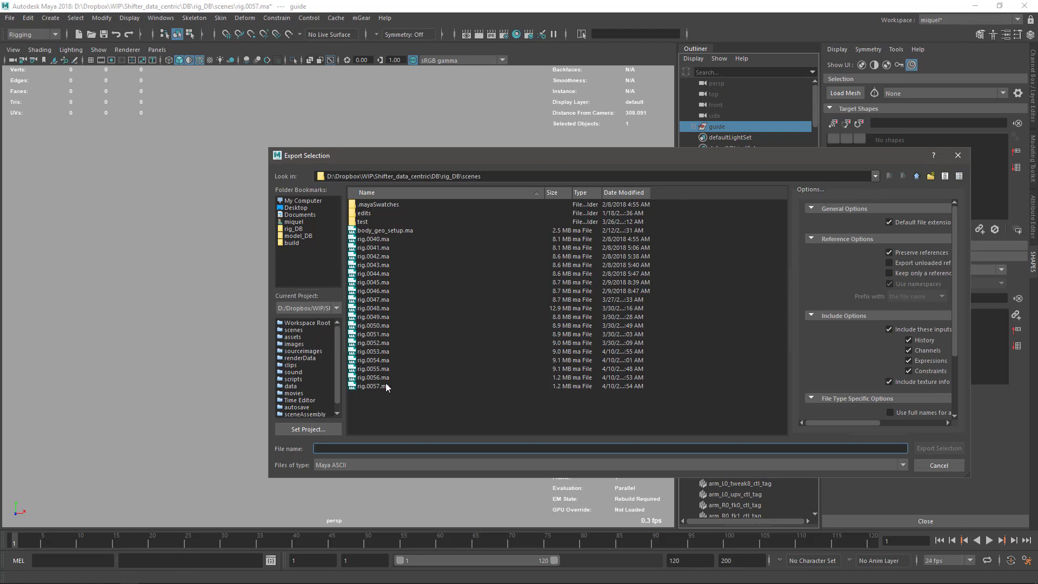
{"action": "left_click", "coordinate": [372, 387]}
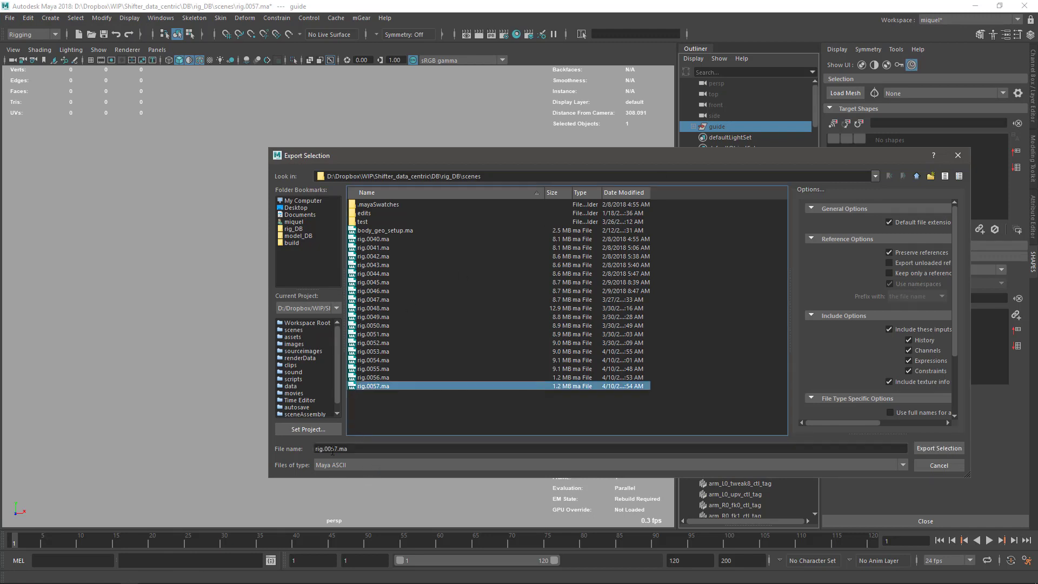
{"action": "left_click", "coordinate": [942, 450]}
{"action": "left_click", "coordinate": [596, 332]}
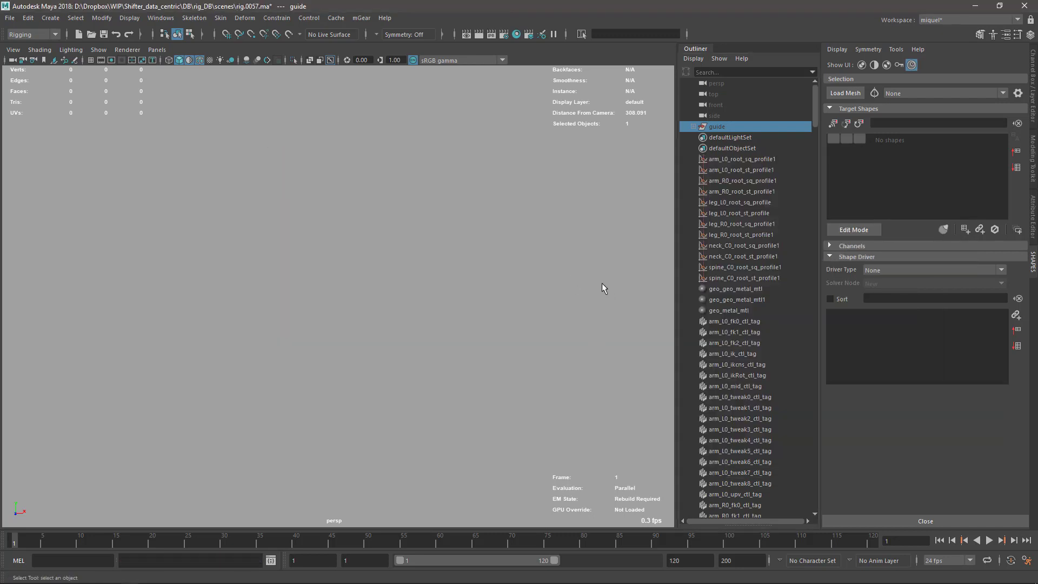
Reopen rig.0057.ma from the recent files, choosing Don't Save.
{"action": "right_click", "coordinate": [93, 35]}
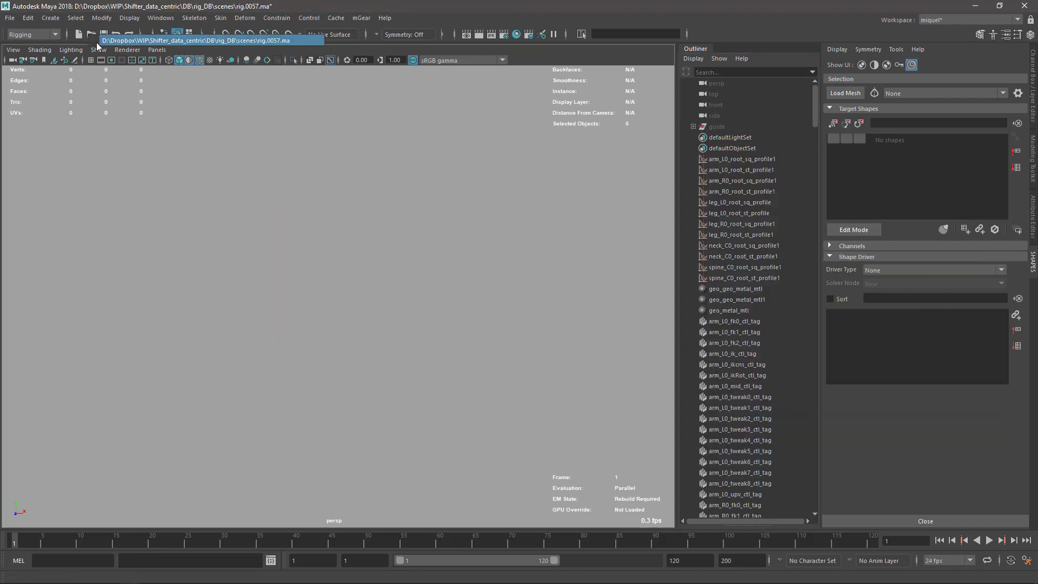
{"action": "left_click", "coordinate": [98, 42]}
{"action": "left_click", "coordinate": [519, 299]}
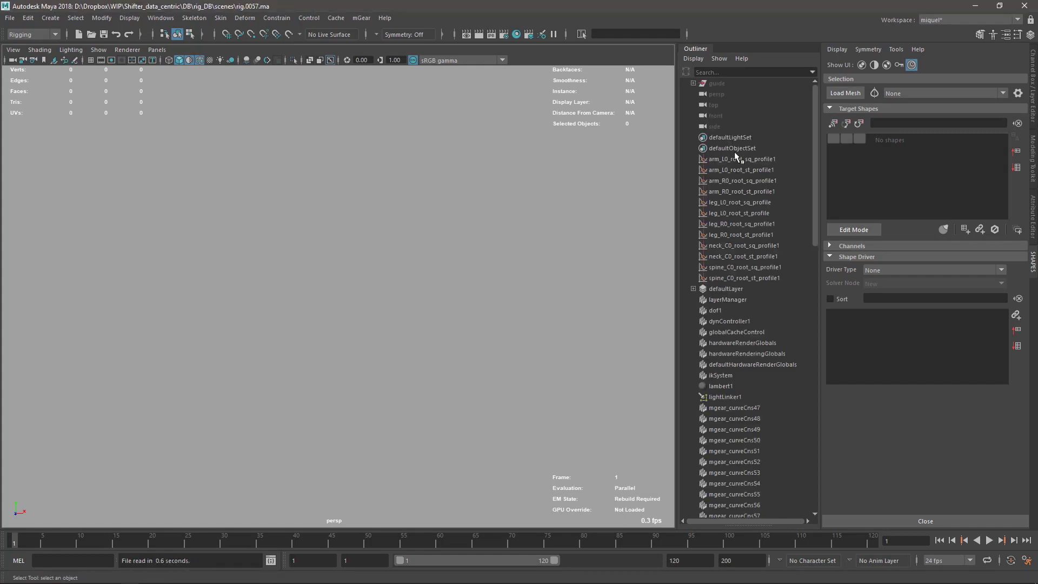
{"action": "scroll", "coordinate": [756, 303], "scroll_direction": "down", "scroll_amount": 15}
{"action": "scroll", "coordinate": [744, 216], "scroll_direction": "up", "scroll_amount": 20}
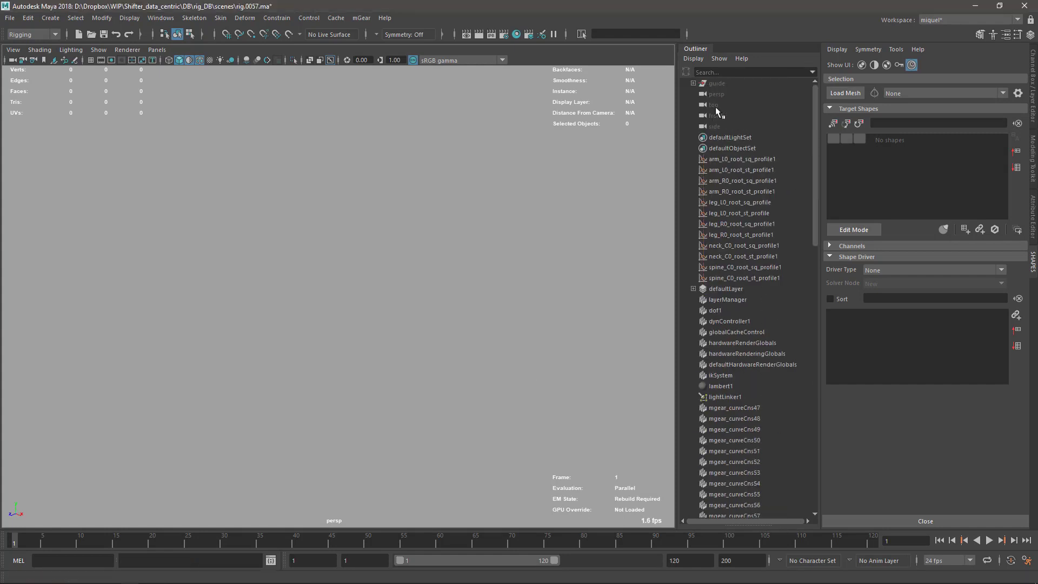
Enable DAG Objects Only in the Outliner and select the guide.
{"action": "left_click", "coordinate": [693, 59]}
{"action": "left_click", "coordinate": [697, 79]}
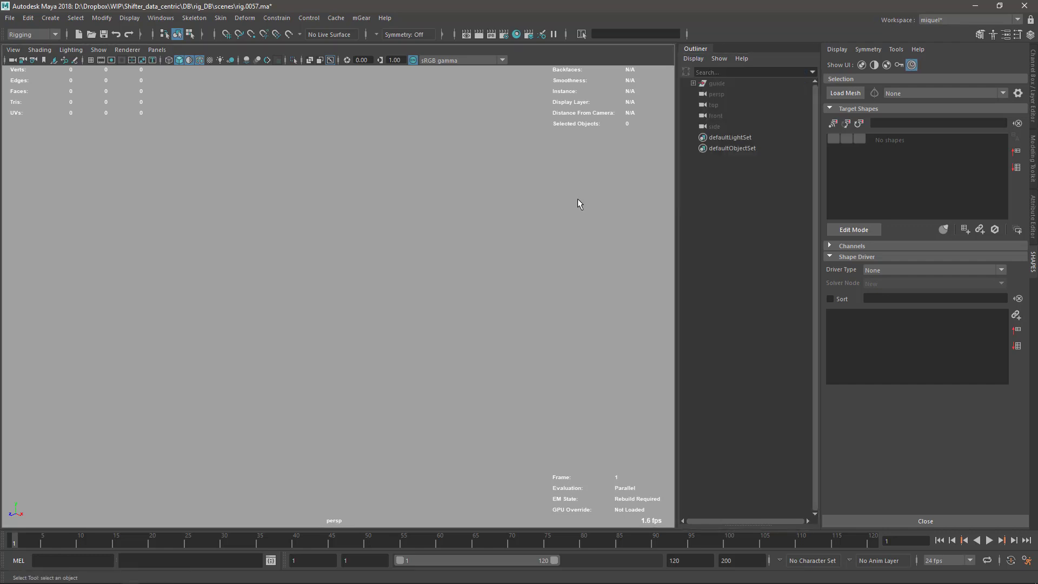
{"action": "left_click", "coordinate": [717, 84]}
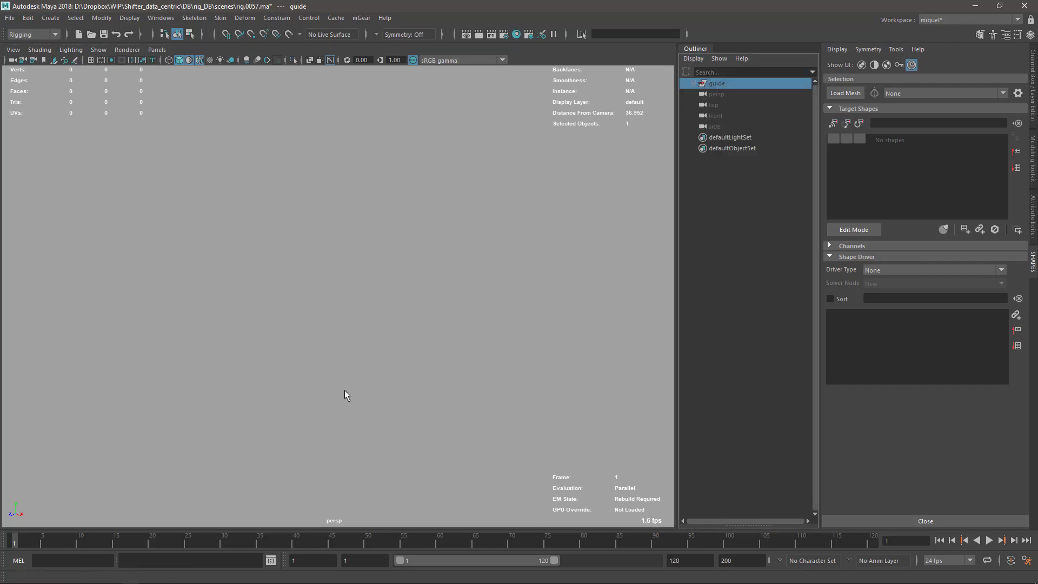
{"action": "left_click", "coordinate": [310, 373]}
{"action": "key", "text": "F8"}
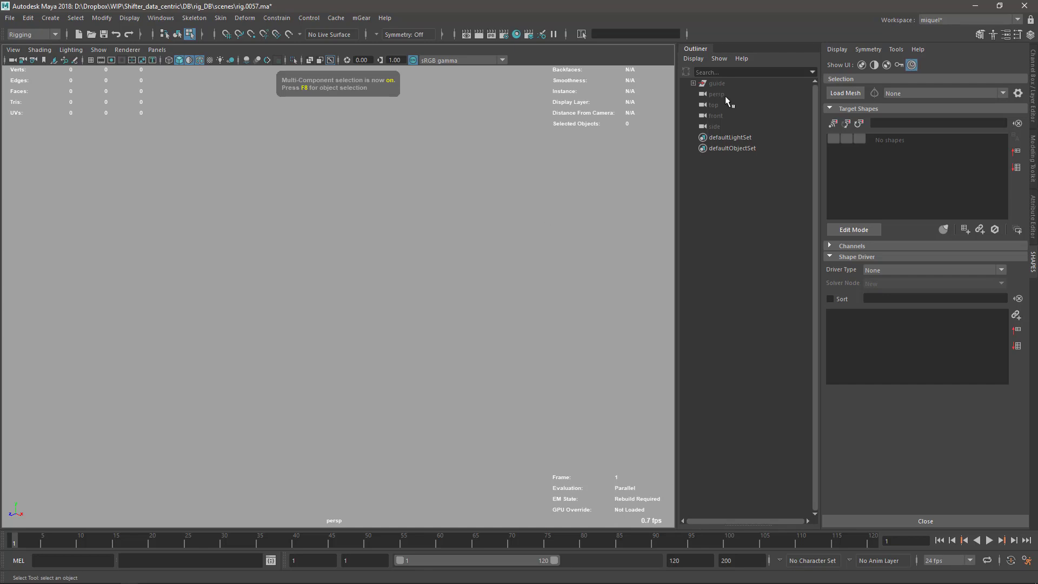
{"action": "left_click", "coordinate": [713, 85]}
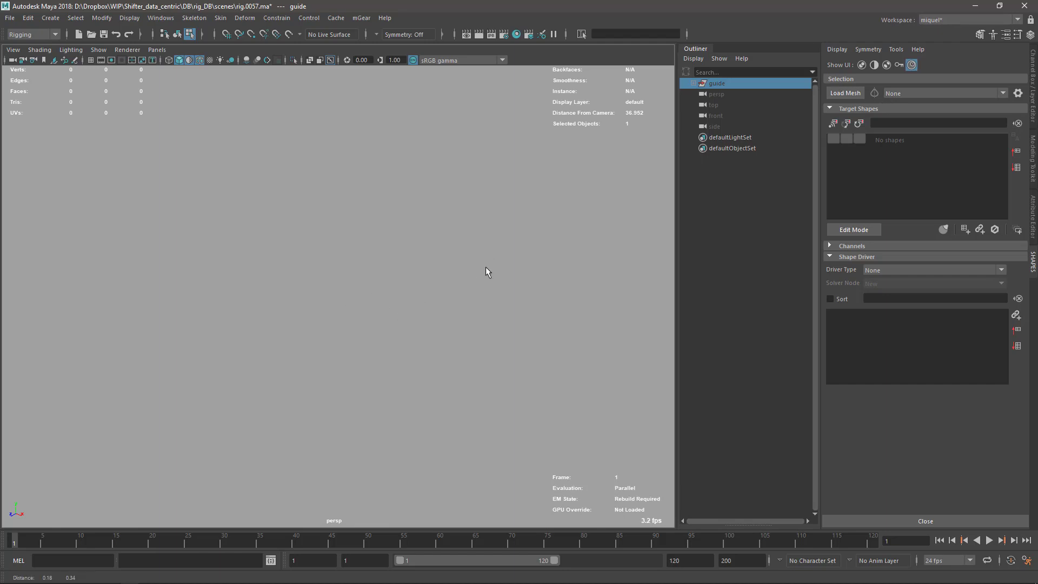
Run mGear > Shifter > Build From Selection on the guide to rebuild the rig.
{"action": "left_click", "coordinate": [363, 19]}
{"action": "mouse_move", "coordinate": [371, 41]}
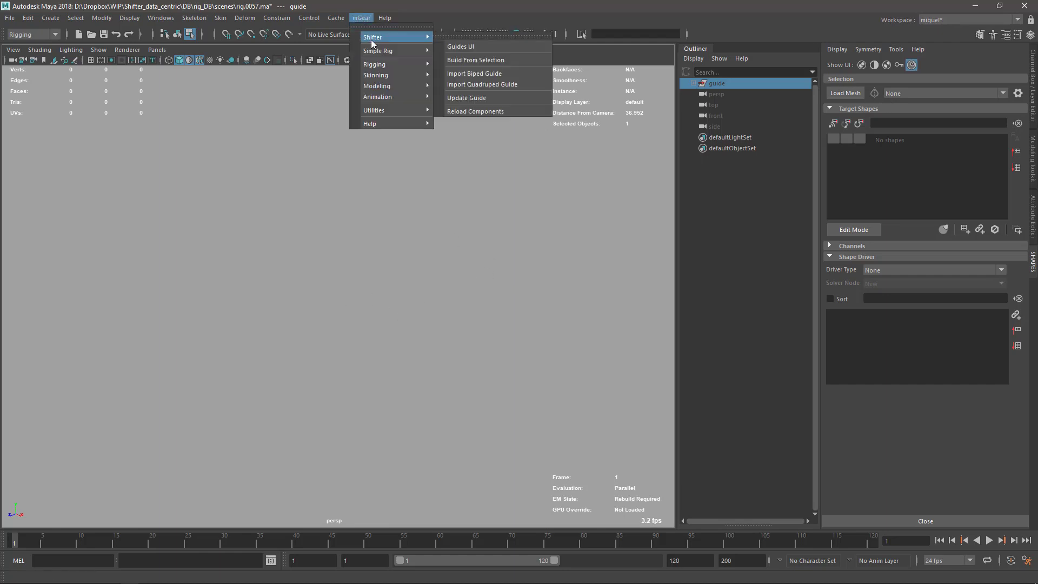
{"action": "left_click", "coordinate": [726, 83]}
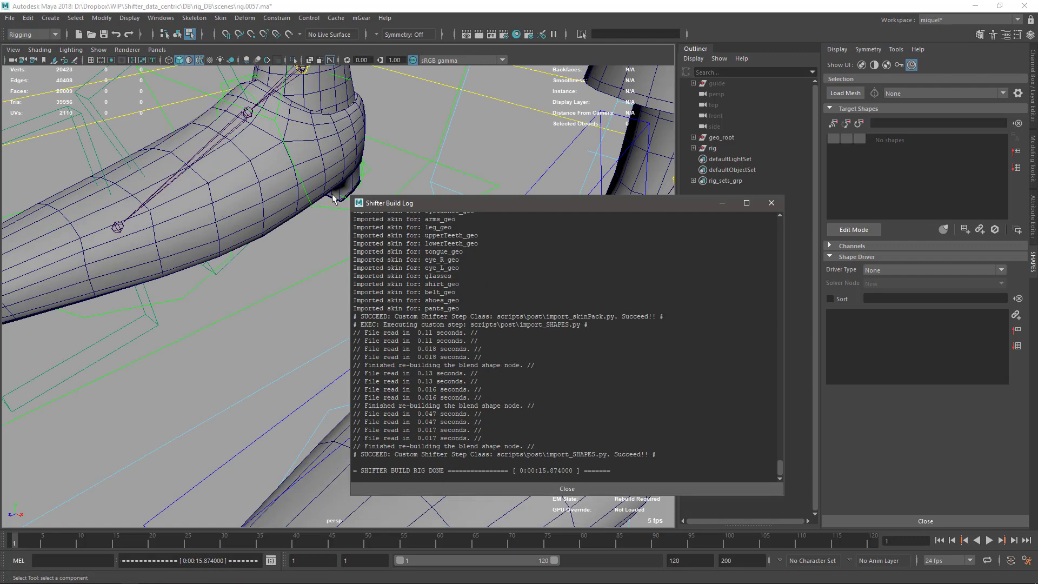
Close the build log and orbit the rebuilt character from front, side and three-quarter angles.
{"action": "left_click", "coordinate": [771, 204]}
{"action": "scroll", "coordinate": [183, 351], "scroll_direction": "down", "scroll_amount": 10}
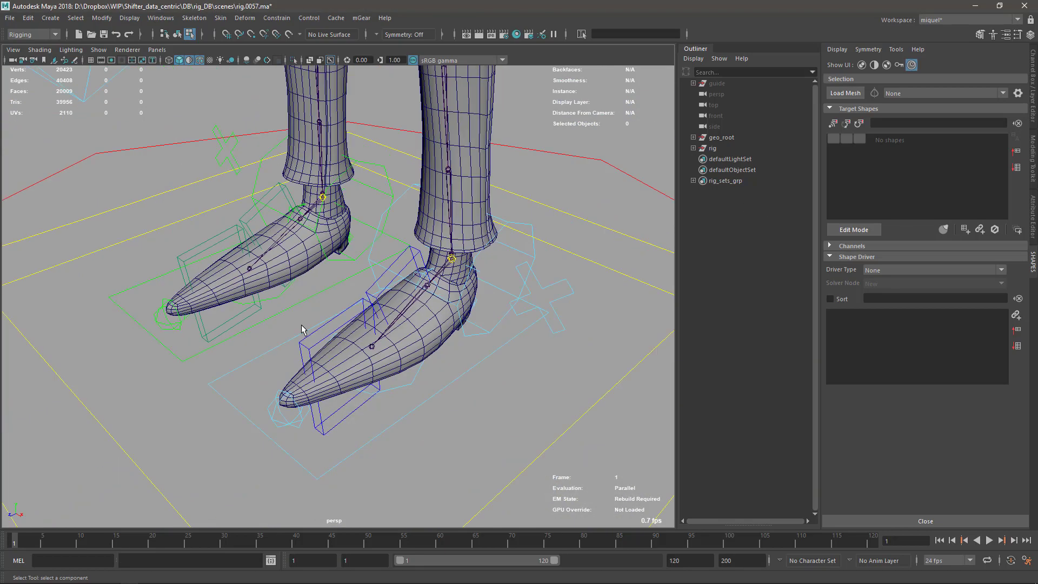
{"action": "left_click_drag", "start_coordinate": [333, 321], "coordinate": [380, 340], "text": "alt"}
{"action": "middle_click_drag", "start_coordinate": [434, 302], "coordinate": [454, 364], "text": "alt"}
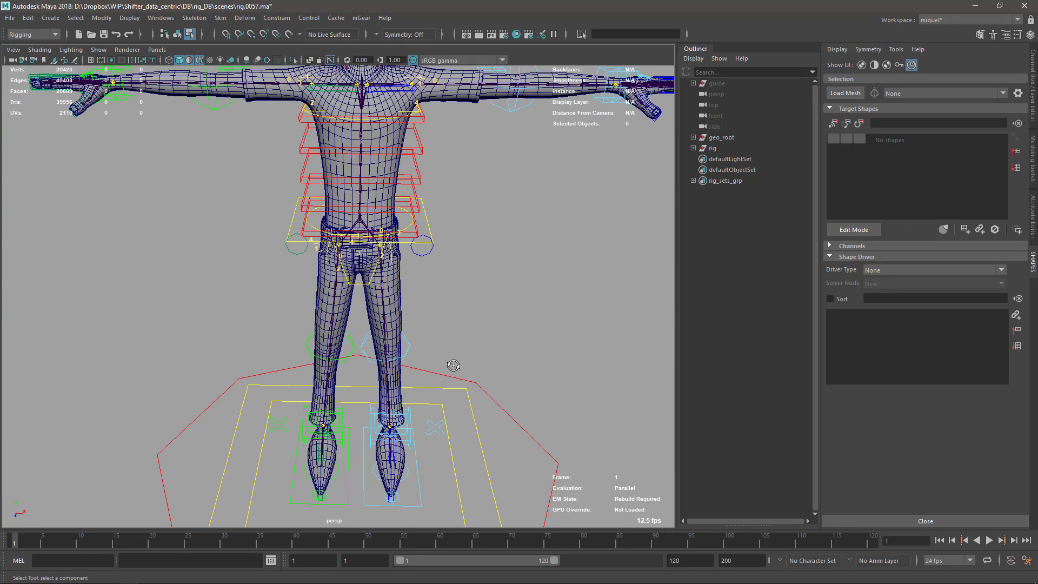
{"action": "left_click_drag", "start_coordinate": [454, 363], "coordinate": [513, 335], "text": "alt"}
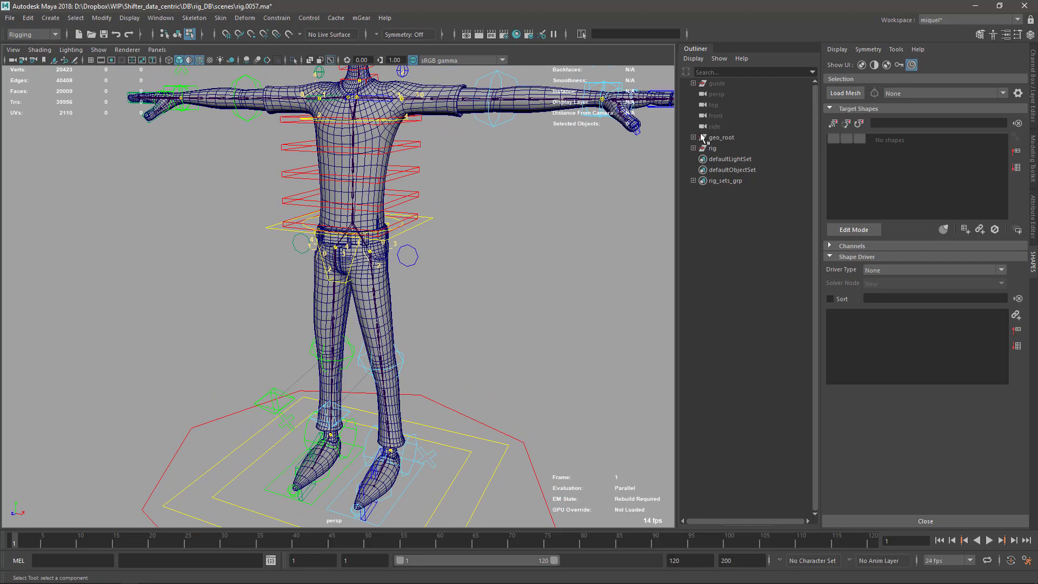
{"action": "left_click_drag", "start_coordinate": [498, 301], "coordinate": [489, 370], "text": "alt"}
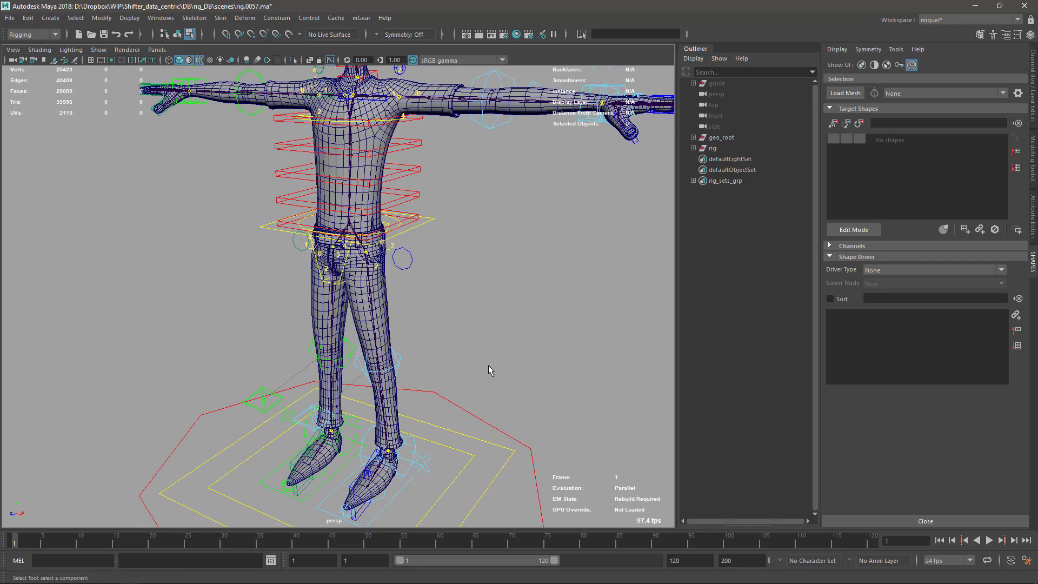
{"action": "left_click_drag", "start_coordinate": [491, 317], "coordinate": [476, 344], "text": "alt"}
{"action": "left_click_drag", "start_coordinate": [463, 439], "coordinate": [507, 416], "text": "alt"}
{"action": "middle_click_drag", "start_coordinate": [512, 356], "coordinate": [527, 365], "text": "alt"}
{"action": "scroll", "coordinate": [528, 366], "scroll_direction": "down", "scroll_amount": 3}
{"action": "left_click_drag", "start_coordinate": [527, 365], "coordinate": [471, 408], "text": "alt"}
{"action": "left_click_drag", "start_coordinate": [351, 324], "coordinate": [438, 311], "text": "alt"}
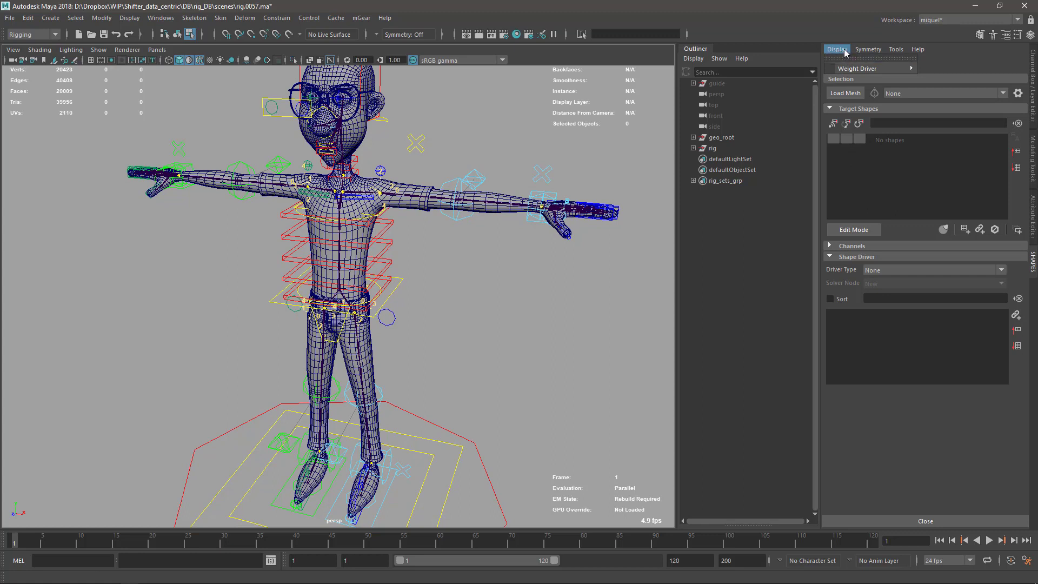
Choose Display > Weight Driver > Hide All Weight Driver Nodes, then orbit around the character.
{"action": "mouse_move", "coordinate": [859, 68]}
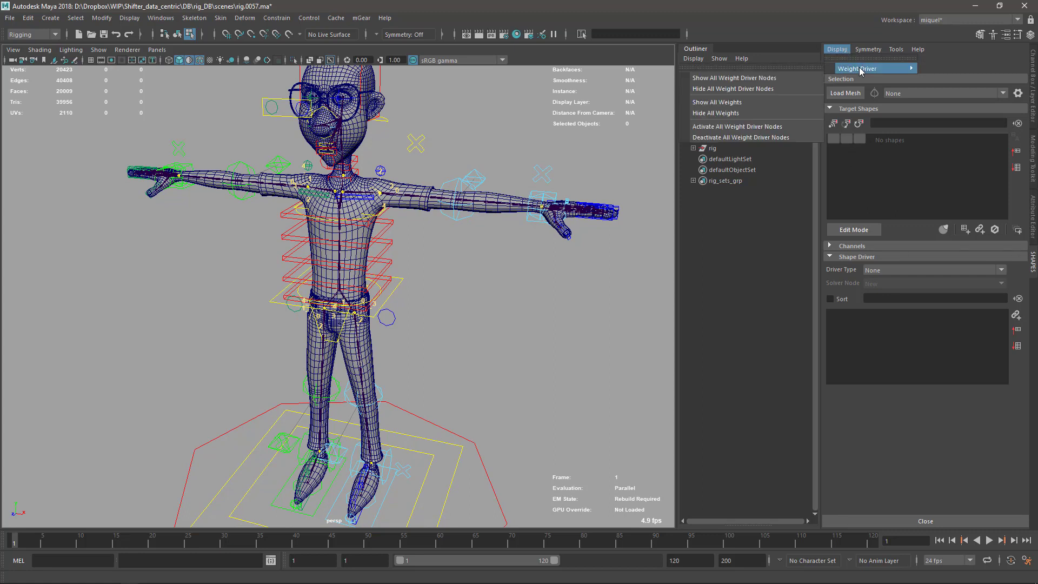
{"action": "left_click", "coordinate": [771, 90]}
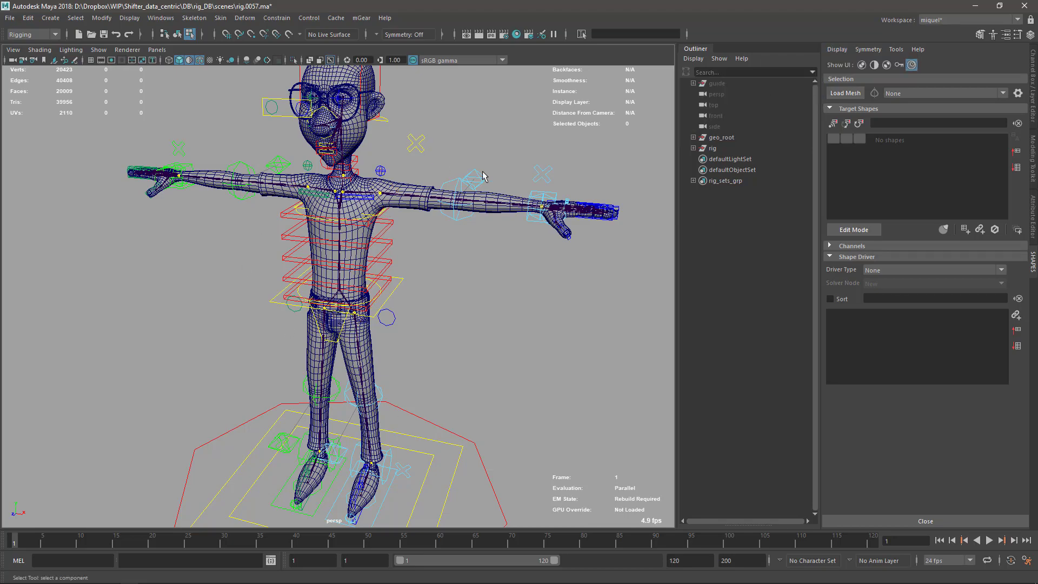
{"action": "left_click_drag", "start_coordinate": [482, 172], "coordinate": [447, 195], "text": "alt"}
{"action": "right_click_drag", "start_coordinate": [447, 195], "coordinate": [527, 208], "text": "alt"}
{"action": "left_click_drag", "start_coordinate": [527, 208], "coordinate": [651, 154], "text": "alt"}
{"action": "left_click_drag", "start_coordinate": [386, 250], "coordinate": [461, 213], "text": "alt"}
{"action": "middle_click_drag", "start_coordinate": [513, 198], "coordinate": [499, 216], "text": "alt"}
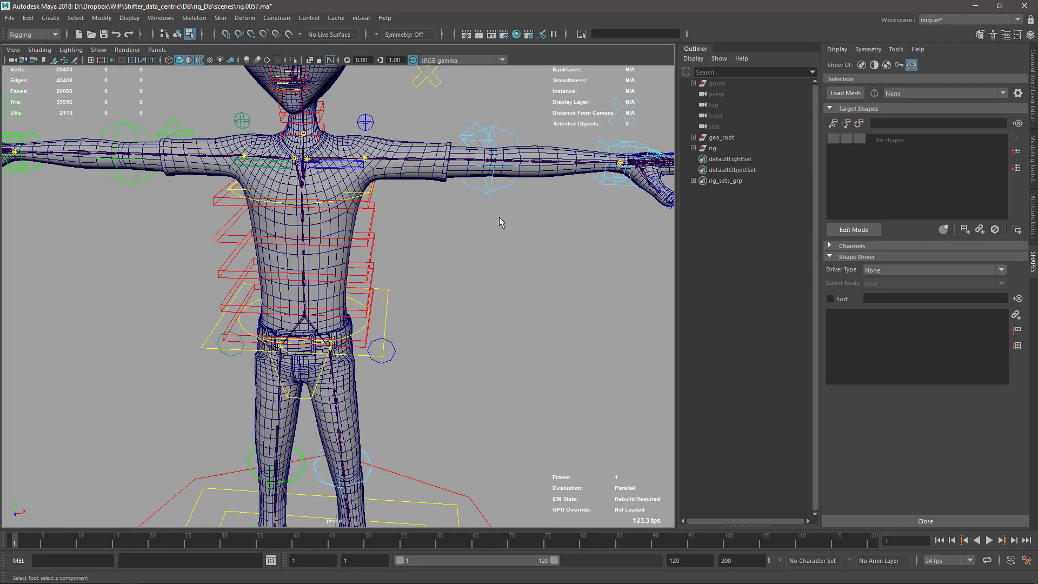
Move arm_L0_ik_ctl with the Move tool to test the left arm, then undo to the T-pose.
{"action": "right_click_drag", "start_coordinate": [498, 216], "coordinate": [479, 232], "text": "alt"}
{"action": "left_click_drag", "start_coordinate": [519, 237], "coordinate": [535, 183], "text": "alt"}
{"action": "key", "text": "F8"}
{"action": "left_click", "coordinate": [549, 216]}
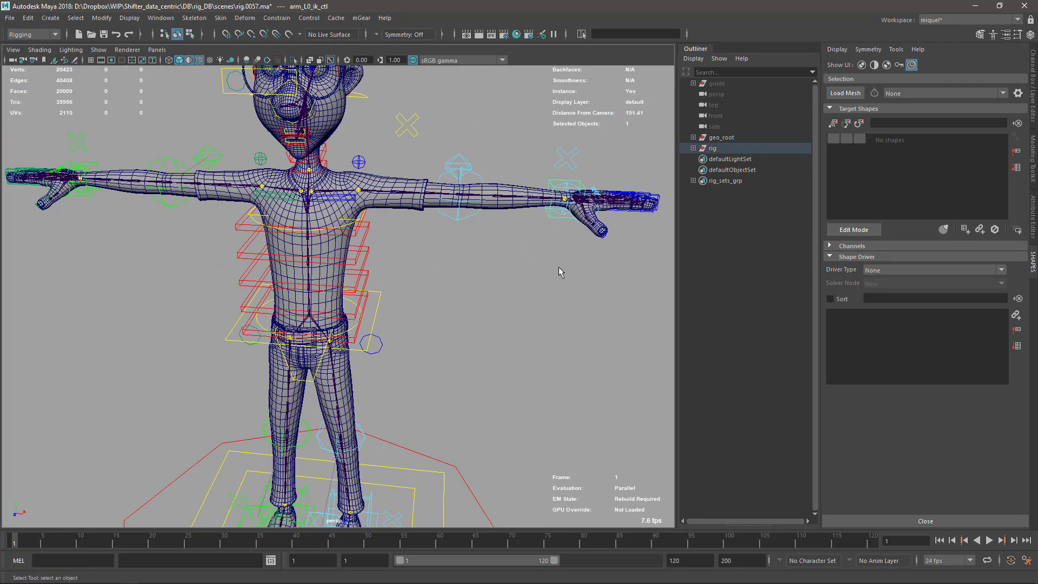
{"action": "right_click_drag", "start_coordinate": [559, 267], "coordinate": [547, 290], "text": "alt"}
{"action": "key", "text": "w"}
{"action": "left_click_drag", "start_coordinate": [454, 234], "coordinate": [446, 238]}
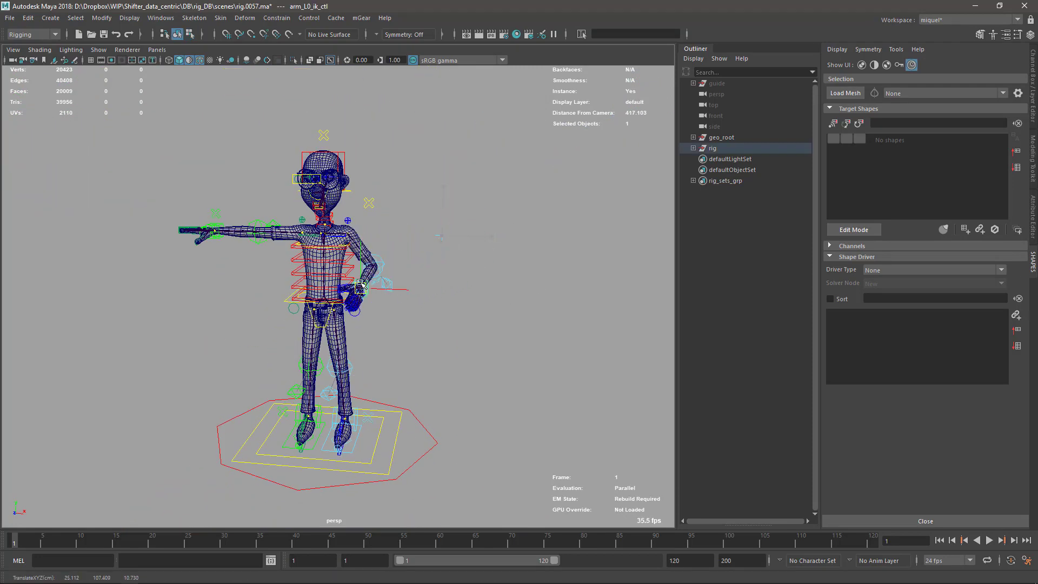
{"action": "left_click_drag", "start_coordinate": [362, 286], "coordinate": [360, 290]}
{"action": "right_click_drag", "start_coordinate": [383, 313], "coordinate": [465, 342], "text": "alt"}
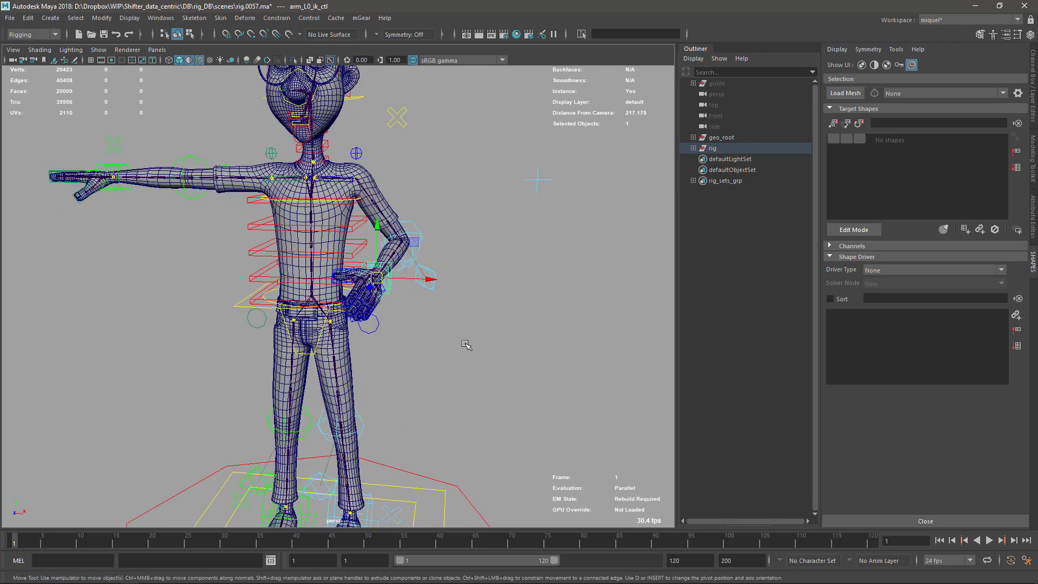
{"action": "left_click_drag", "start_coordinate": [465, 343], "coordinate": [404, 346], "text": "alt"}
{"action": "left_click_drag", "start_coordinate": [318, 297], "coordinate": [408, 324]}
{"action": "key", "text": "ctrl+z"}
{"action": "key", "text": "ctrl+z"}
Drag leg_L0_ik_ctl to bend the left leg, then undo back to the rest pose.
{"action": "middle_click_drag", "start_coordinate": [409, 324], "coordinate": [411, 264], "text": "alt"}
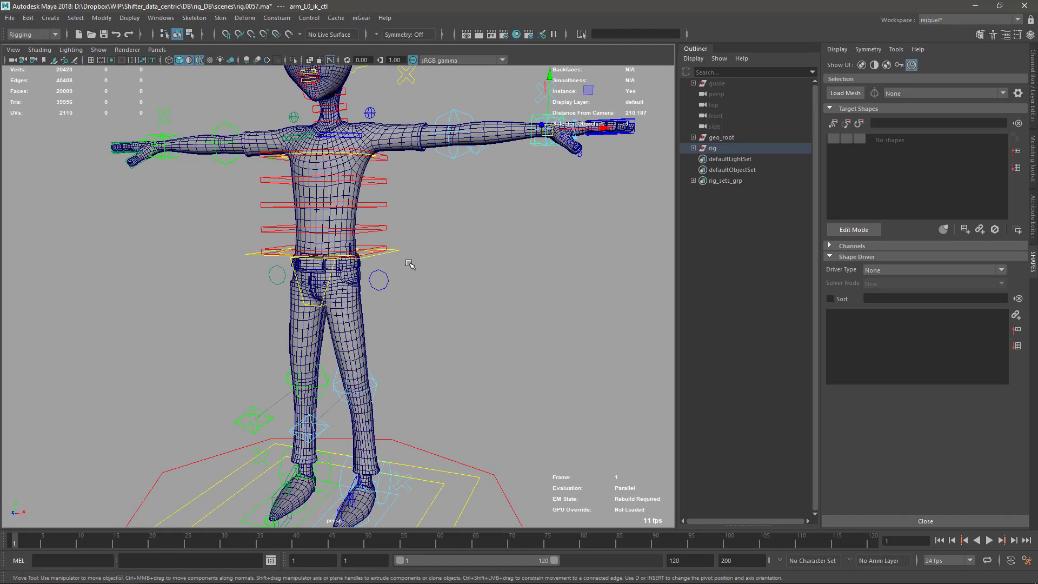
{"action": "left_click_drag", "start_coordinate": [409, 264], "coordinate": [356, 380], "text": "alt"}
{"action": "key", "text": "w"}
{"action": "left_click_drag", "start_coordinate": [328, 383], "coordinate": [371, 379], "text": "alt"}
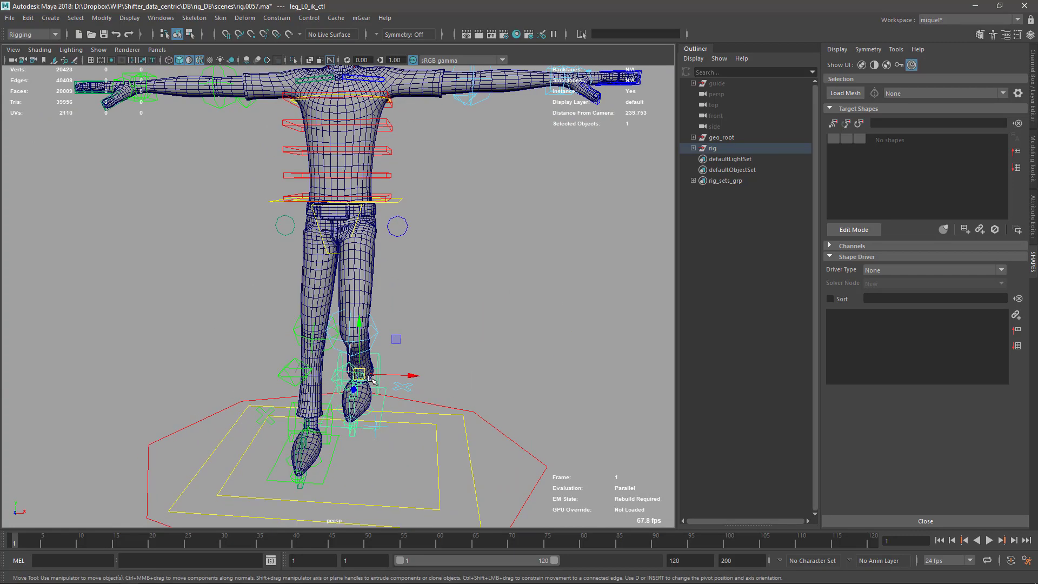
{"action": "middle_click_drag", "start_coordinate": [359, 373], "coordinate": [422, 358]}
{"action": "left_click_drag", "start_coordinate": [421, 357], "coordinate": [406, 381], "text": "alt"}
{"action": "middle_click_drag", "start_coordinate": [405, 373], "coordinate": [403, 381], "text": "alt"}
{"action": "left_click_drag", "start_coordinate": [385, 361], "coordinate": [445, 389]}
{"action": "key", "text": "ctrl+z"}
Select pants_geo, look the character over, then select arm_L0_ik_ctl again.
{"action": "left_click_drag", "start_coordinate": [428, 341], "coordinate": [370, 338], "text": "alt"}
{"action": "middle_click_drag", "start_coordinate": [371, 338], "coordinate": [371, 323], "text": "alt"}
{"action": "right_click_drag", "start_coordinate": [459, 323], "coordinate": [399, 276], "text": "alt"}
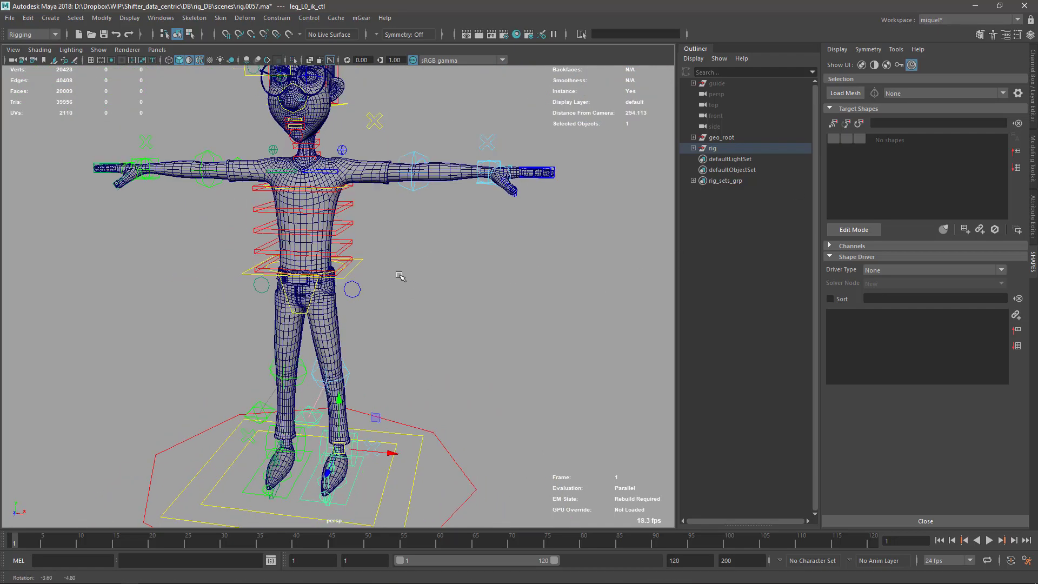
{"action": "left_click_drag", "start_coordinate": [398, 276], "coordinate": [424, 266], "text": "alt"}
{"action": "key", "text": "q"}
{"action": "left_click", "coordinate": [338, 324]}
{"action": "right_click_drag", "start_coordinate": [339, 324], "coordinate": [361, 330], "text": "alt"}
{"action": "left_click_drag", "start_coordinate": [361, 329], "coordinate": [355, 369], "text": "alt"}
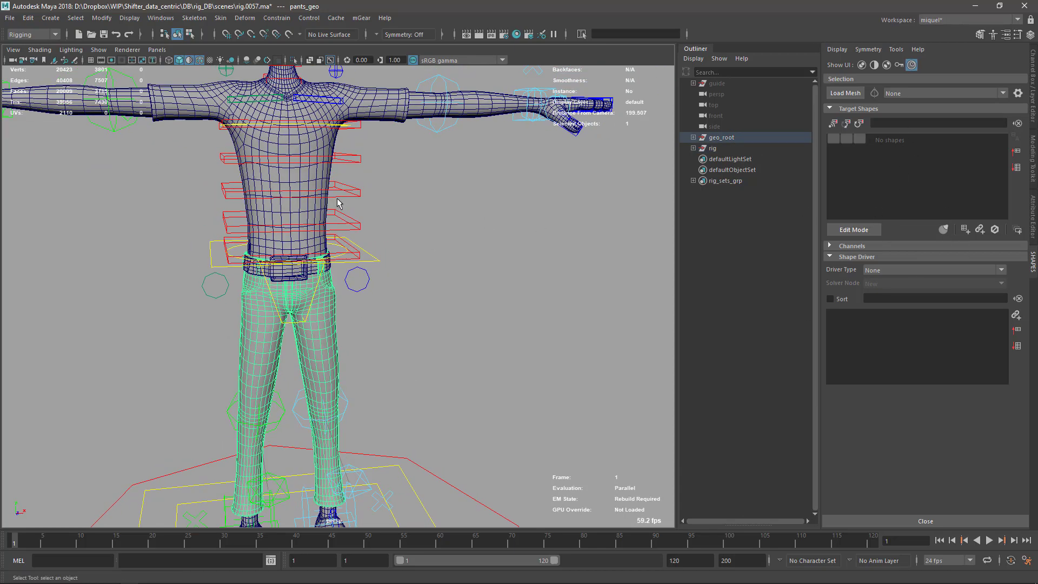
{"action": "middle_click_drag", "start_coordinate": [338, 200], "coordinate": [359, 252], "text": "alt"}
{"action": "middle_click_drag", "start_coordinate": [402, 194], "coordinate": [415, 259], "text": "alt"}
{"action": "left_click_drag", "start_coordinate": [415, 260], "coordinate": [358, 231], "text": "alt"}
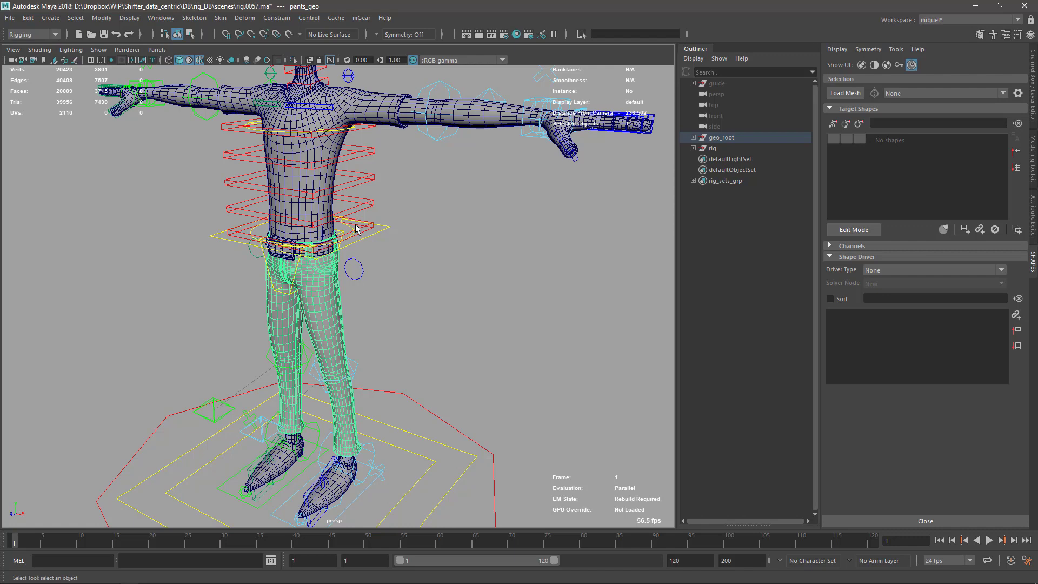
{"action": "middle_click_drag", "start_coordinate": [377, 187], "coordinate": [389, 212], "text": "alt"}
{"action": "mouse_move", "coordinate": [427, 216]}
{"action": "right_mouse_down", "text": "alt"}
{"action": "mouse_move", "coordinate": [405, 222]}
{"action": "mouse_move", "coordinate": [439, 230]}
{"action": "right_mouse_up", "text": "alt"}
{"action": "right_click_drag", "start_coordinate": [384, 183], "coordinate": [308, 198], "text": "alt"}
{"action": "left_click_drag", "start_coordinate": [308, 197], "coordinate": [466, 200], "text": "alt"}
{"action": "left_click", "coordinate": [461, 196]}
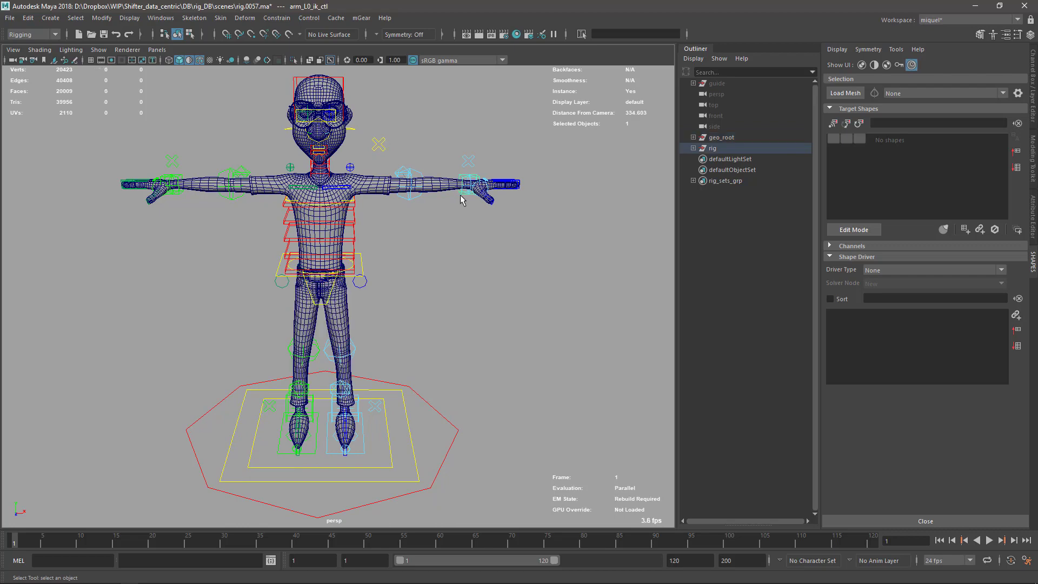
Select both arm IK controls and lower them so the arms hang down and slightly forward.
{"action": "left_click", "coordinate": [180, 192], "text": "shift"}
{"action": "key", "text": "w"}
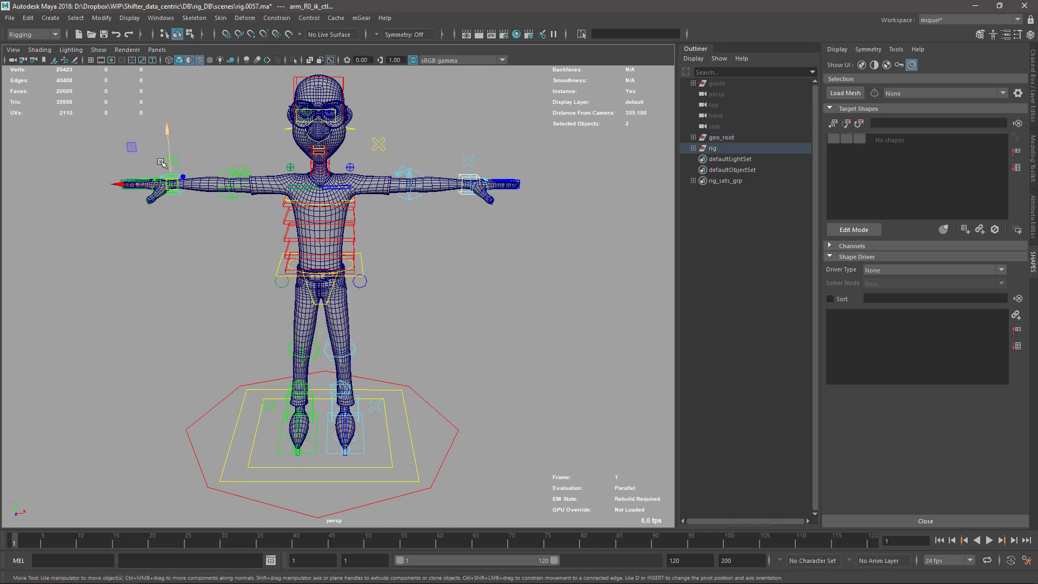
{"action": "left_click_drag", "start_coordinate": [133, 147], "coordinate": [314, 260]}
{"action": "left_click_drag", "start_coordinate": [253, 249], "coordinate": [233, 235]}
{"action": "right_click_drag", "start_coordinate": [246, 232], "coordinate": [307, 183], "text": "alt"}
{"action": "middle_click_drag", "start_coordinate": [307, 183], "coordinate": [330, 259], "text": "alt"}
{"action": "left_click_drag", "start_coordinate": [335, 292], "coordinate": [307, 300], "text": "alt"}
Rotate both arm IK controls around Y to turn the hands.
{"action": "key", "text": "e"}
{"action": "key", "text": "q"}
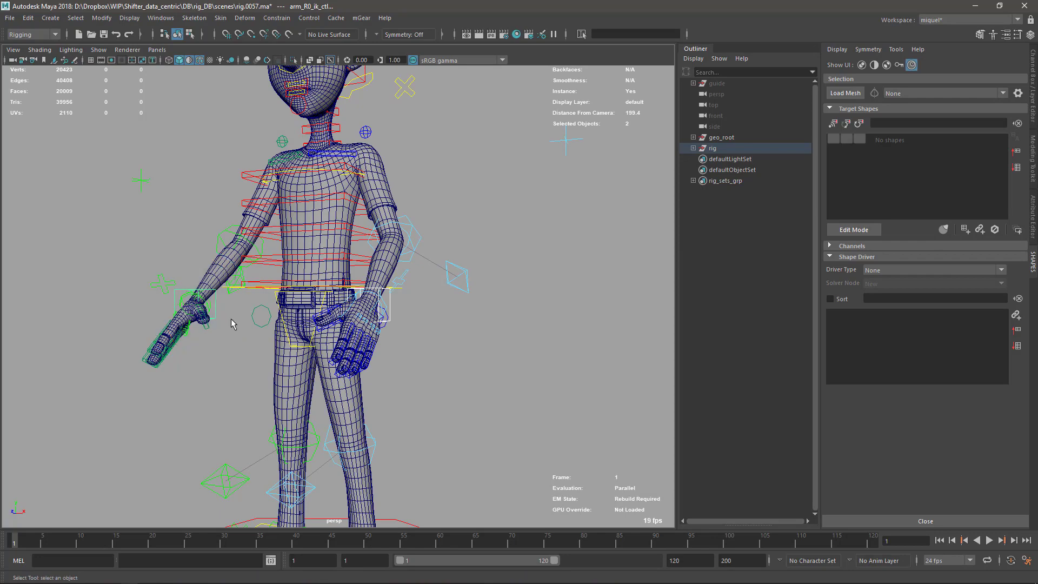
{"action": "key", "text": "e"}
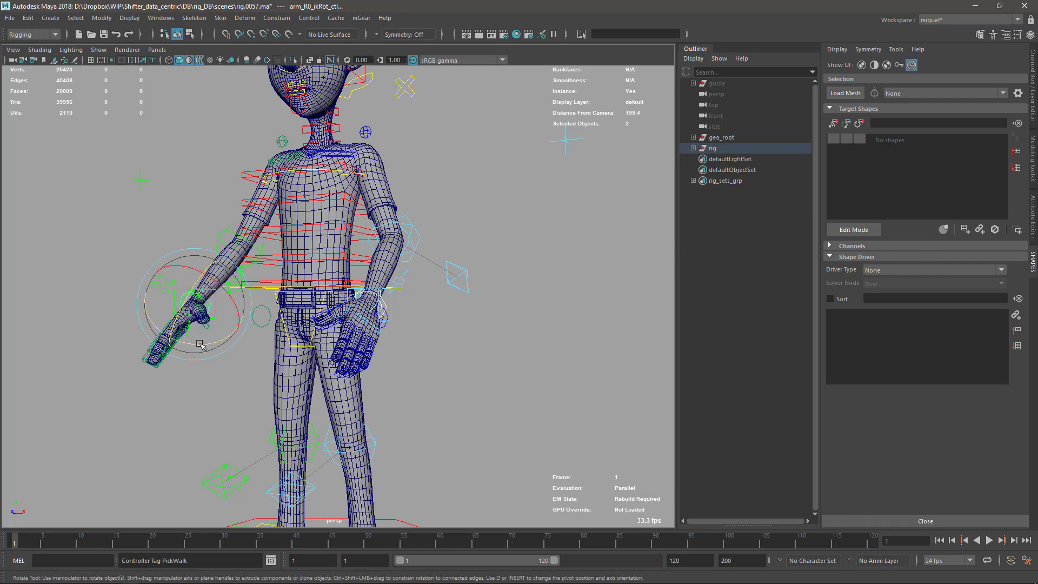
{"action": "left_click_drag", "start_coordinate": [208, 343], "coordinate": [391, 355]}
{"action": "left_click_drag", "start_coordinate": [228, 275], "coordinate": [260, 303], "text": "alt"}
{"action": "middle_click_drag", "start_coordinate": [259, 302], "coordinate": [235, 253], "text": "alt"}
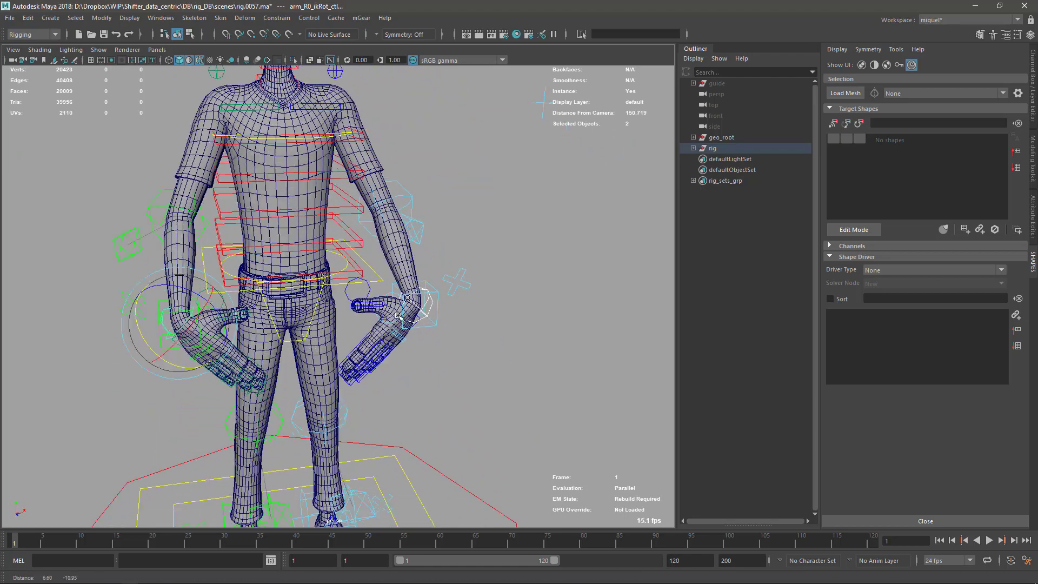
{"action": "right_click_drag", "start_coordinate": [235, 254], "coordinate": [343, 351], "text": "alt"}
{"action": "key", "text": "q"}
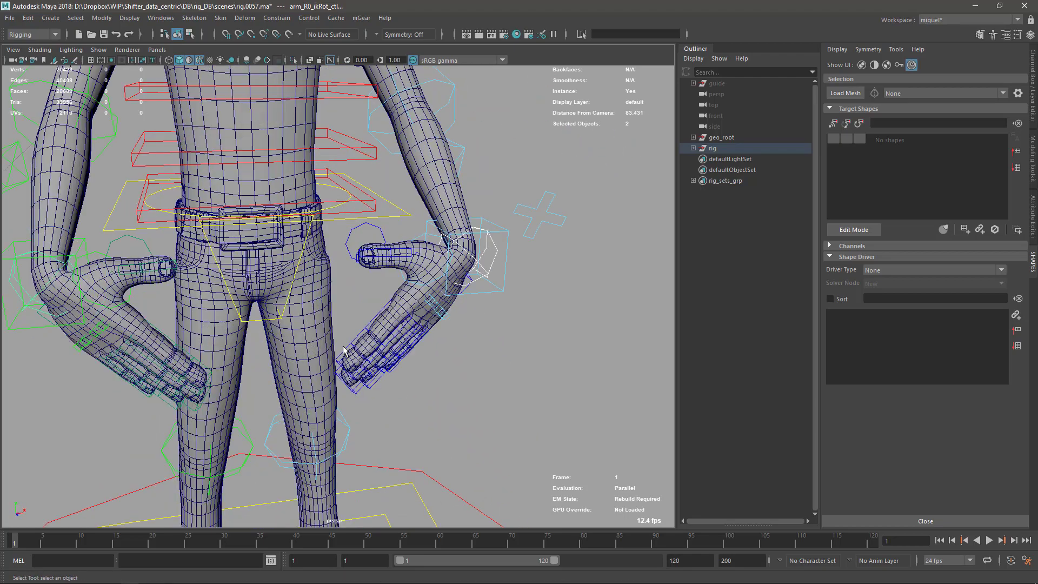
Rotate finger_L0_fk0_ctl to bend the left index finger, then view the posed character.
{"action": "left_click", "coordinate": [372, 319], "text": "shift"}
{"action": "key", "text": "e"}
{"action": "left_click_drag", "start_coordinate": [416, 348], "coordinate": [509, 356]}
{"action": "scroll", "coordinate": [351, 338], "scroll_direction": "down", "scroll_amount": 10}
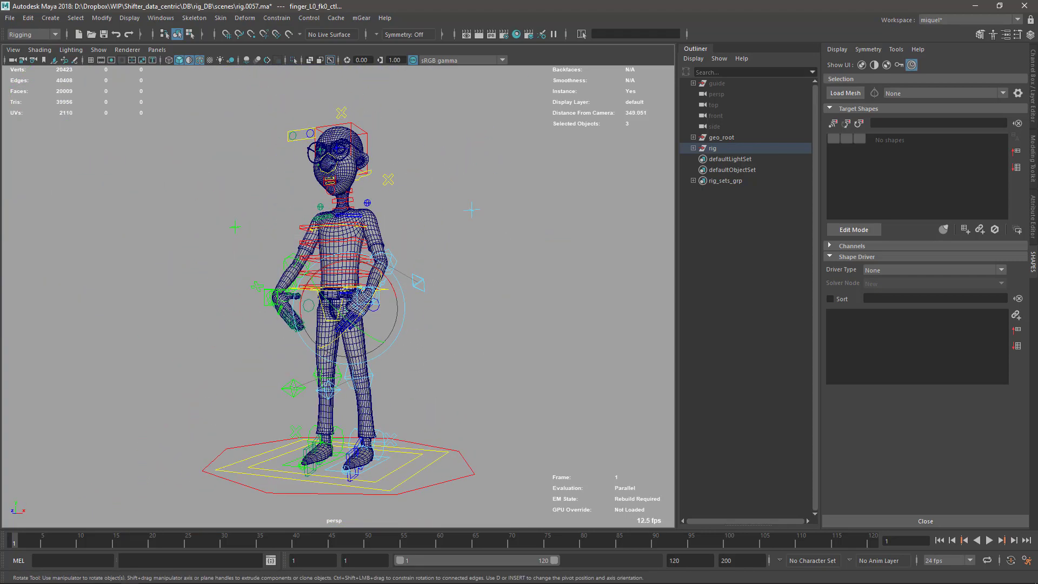
{"action": "left_click", "coordinate": [169, 575]}
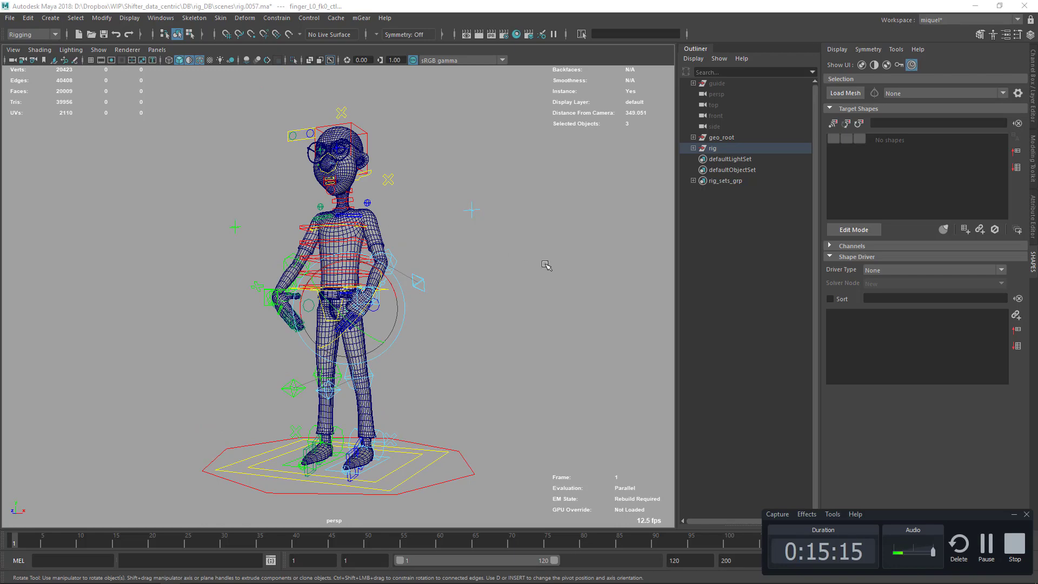
{"action": "left_click_drag", "start_coordinate": [399, 342], "coordinate": [427, 381], "text": "alt"}
{"action": "right_click_drag", "start_coordinate": [428, 382], "coordinate": [516, 346], "text": "alt"}
{"action": "middle_click_drag", "start_coordinate": [551, 277], "coordinate": [573, 346], "text": "alt"}
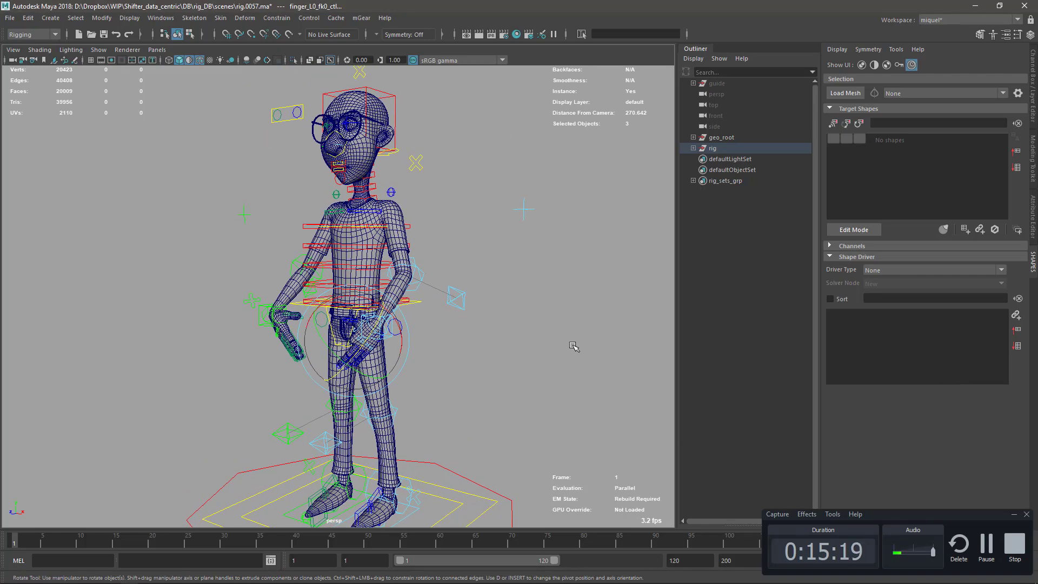